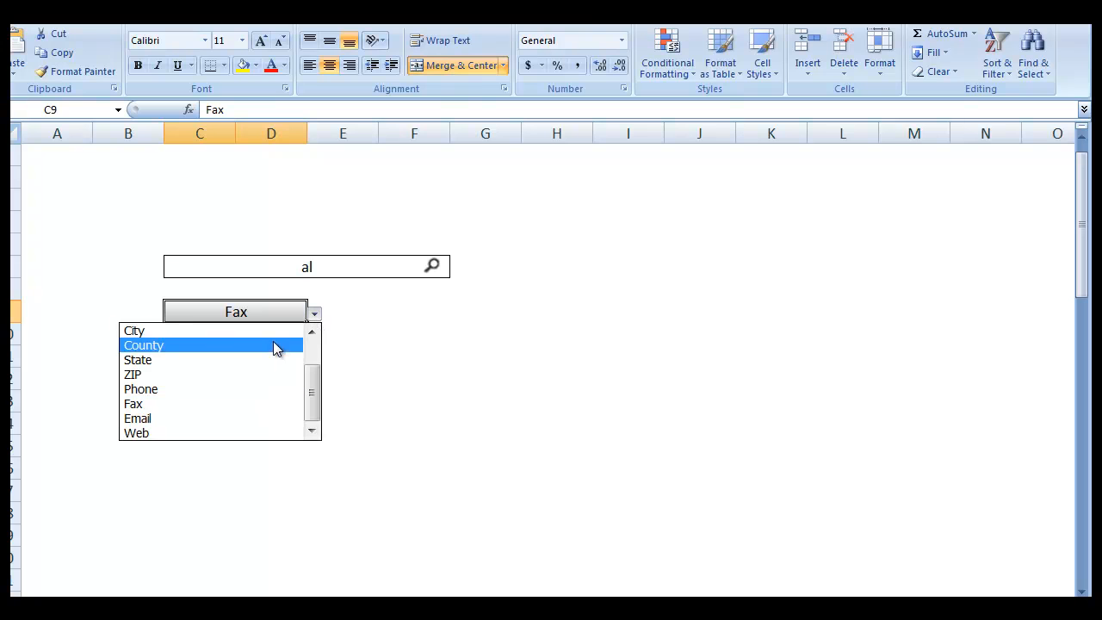
Switch the search category in C9 to State, and from there to City
click(264, 360)
click(314, 315)
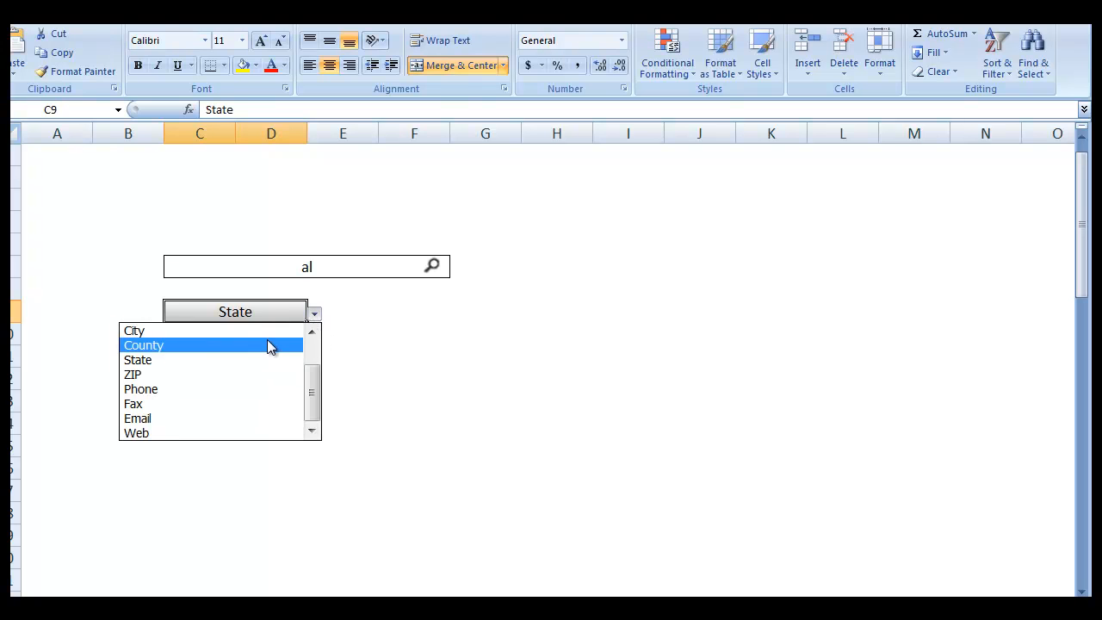
click(270, 331)
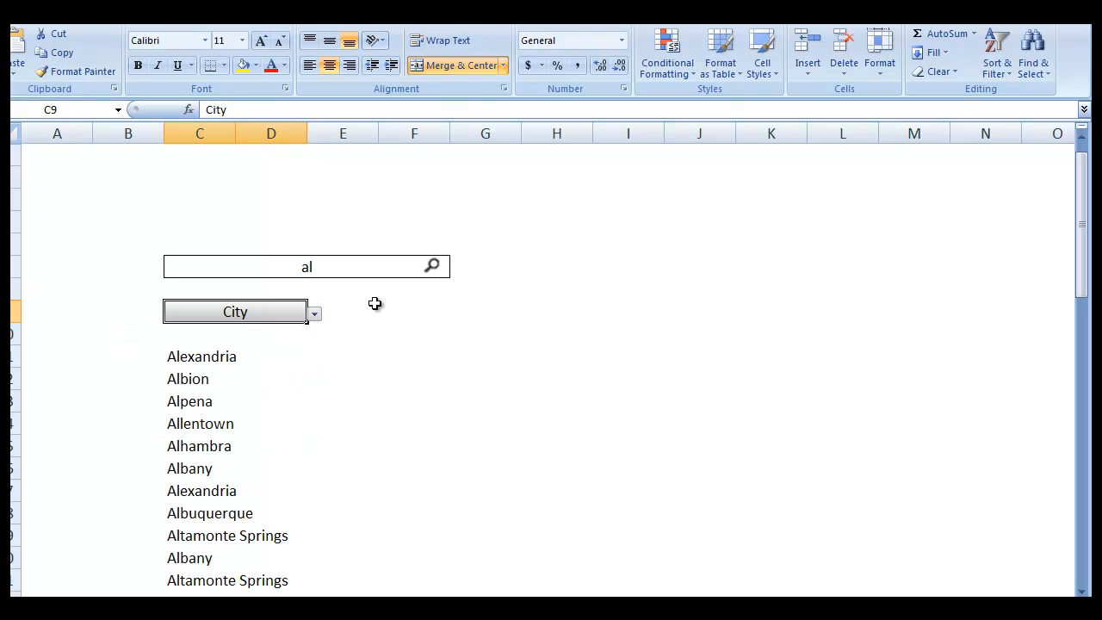
Examine the search term cell C7, the VLOOKUP formulas in the city results in column C and the hidden numbers in column B
click(291, 276)
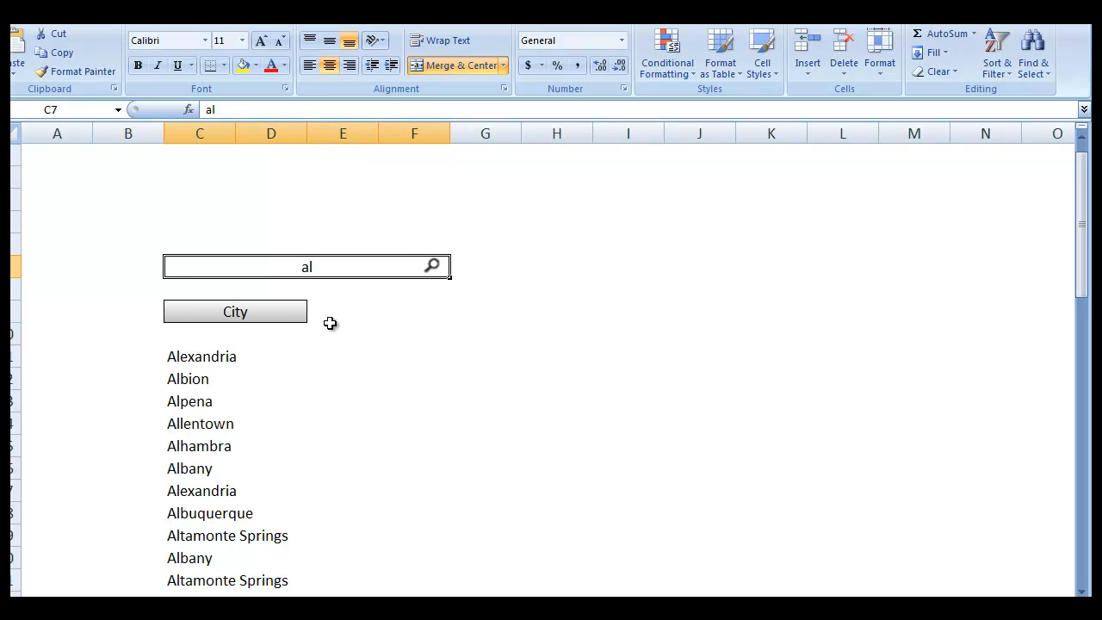
click(211, 379)
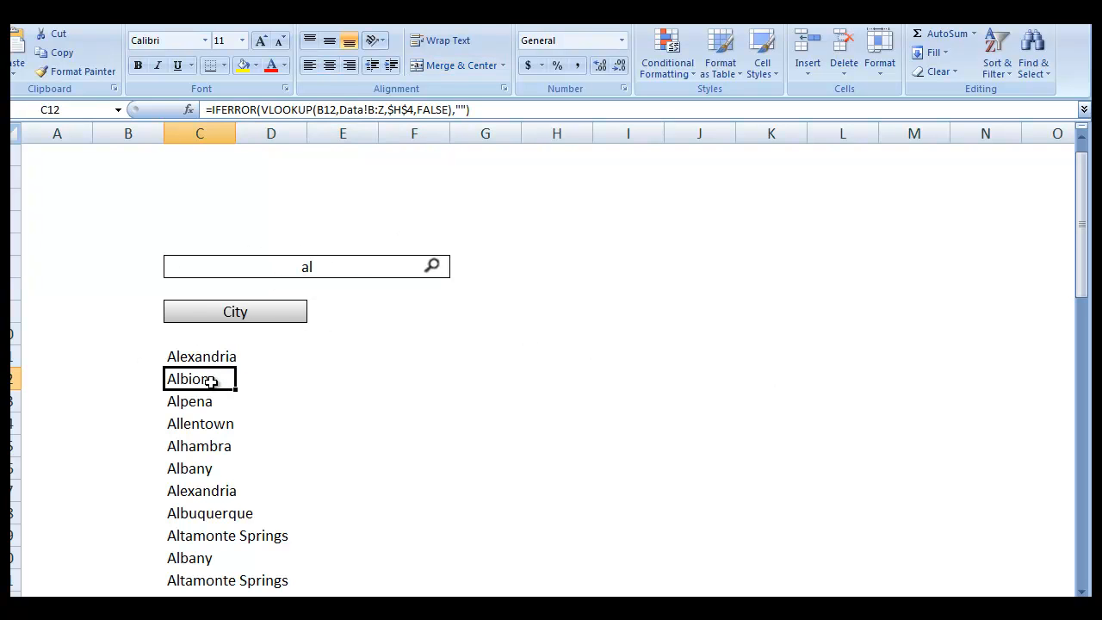
click(205, 354)
click(205, 377)
click(198, 398)
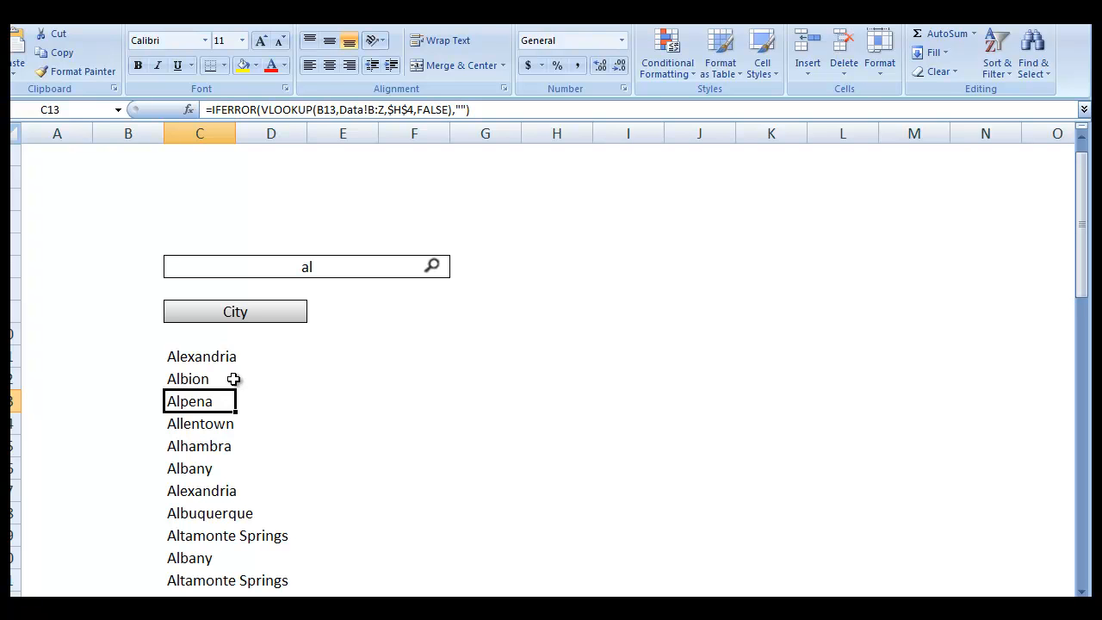
click(291, 276)
click(313, 371)
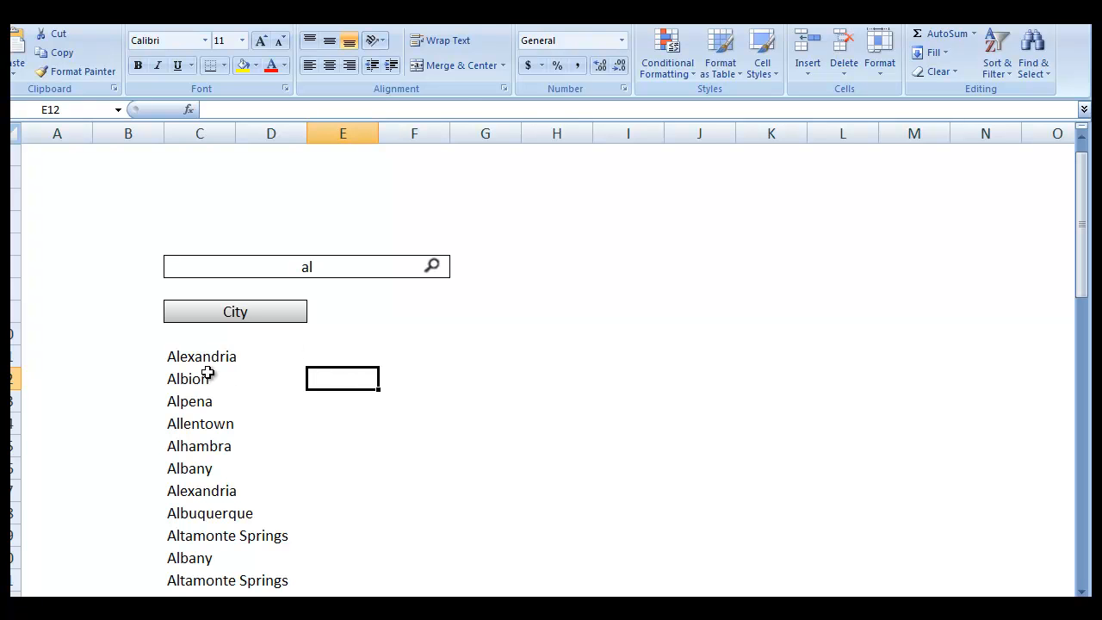
click(172, 356)
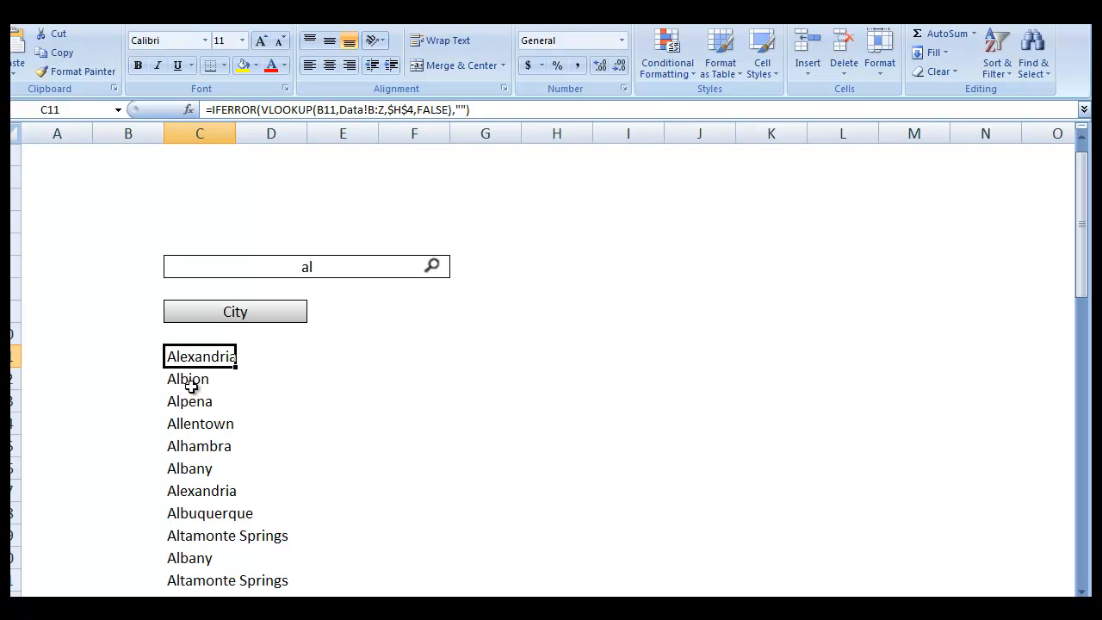
click(191, 385)
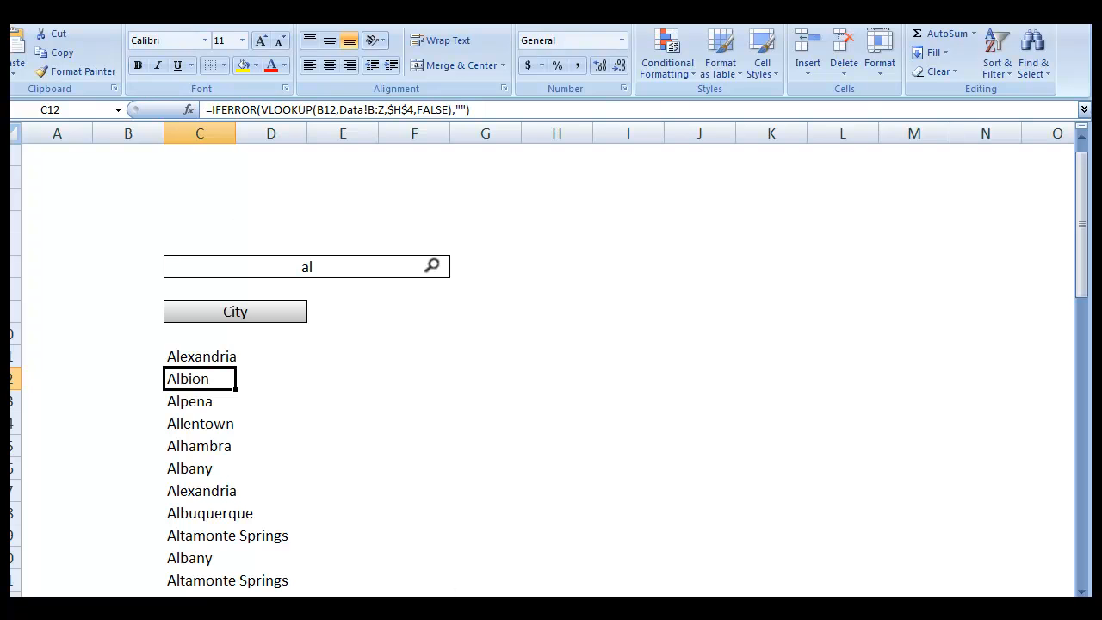
key(ctrl+n)
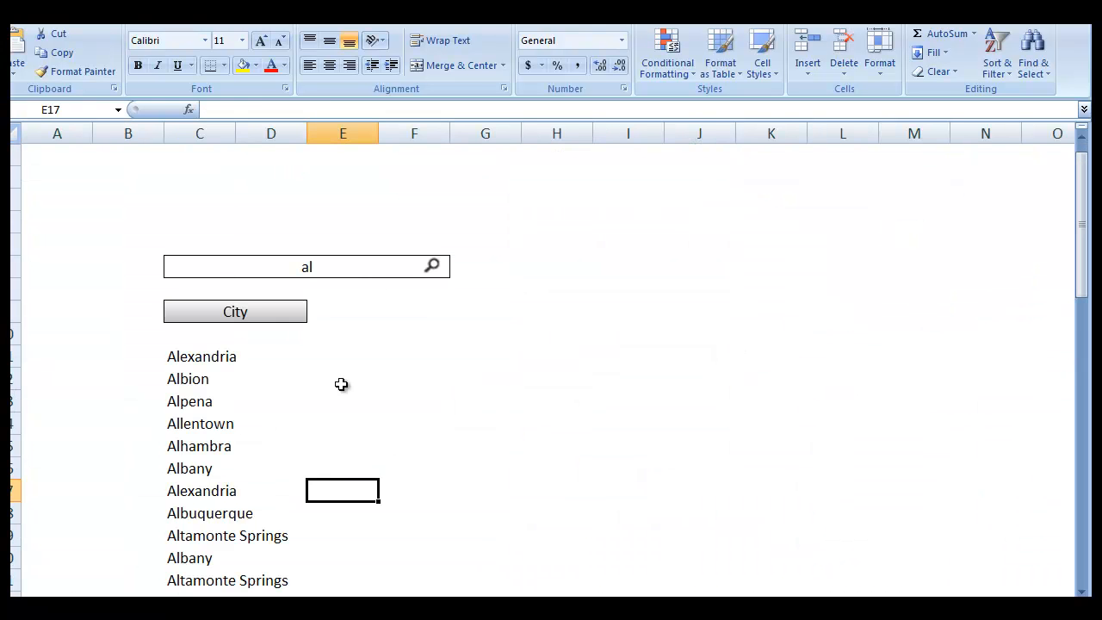
scroll(258, 352, down, 1)
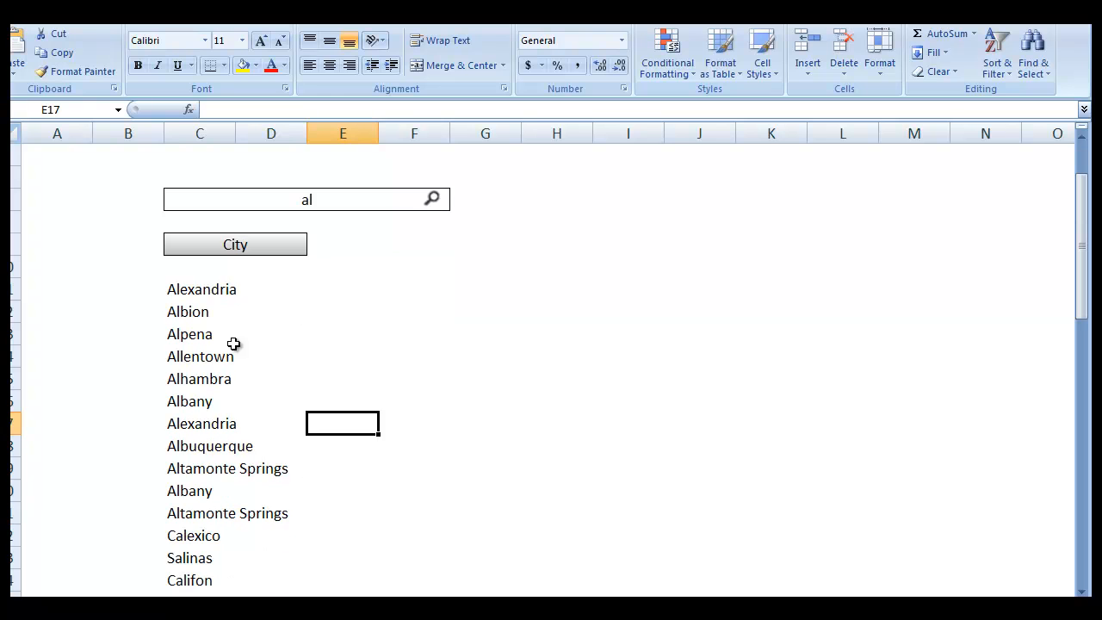
click(149, 289)
click(141, 317)
click(126, 361)
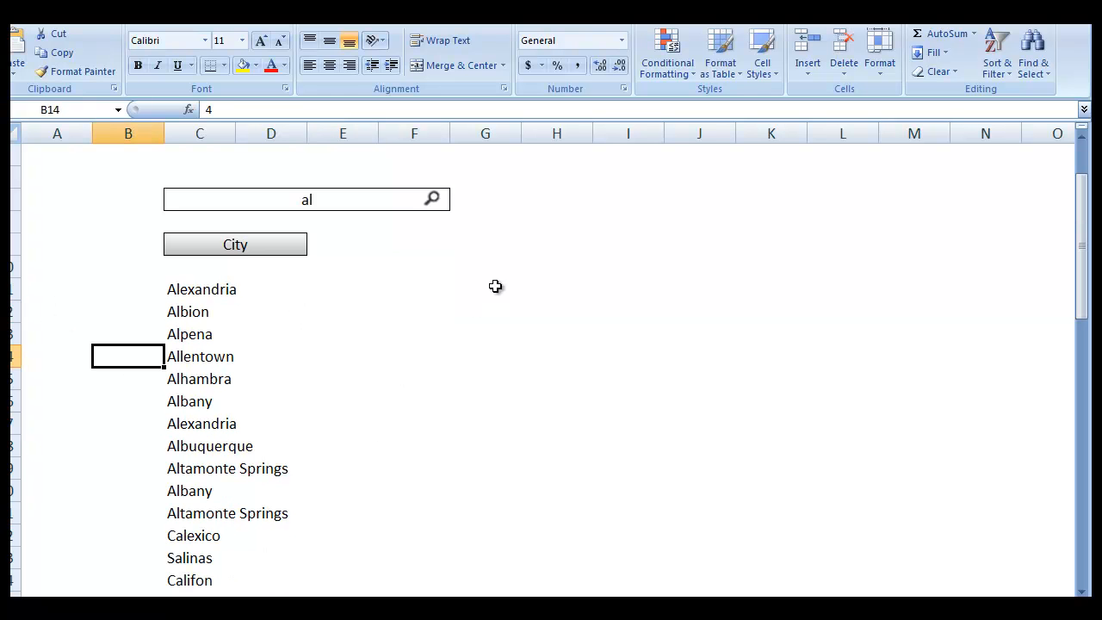
drag(500, 288, 1021, 488)
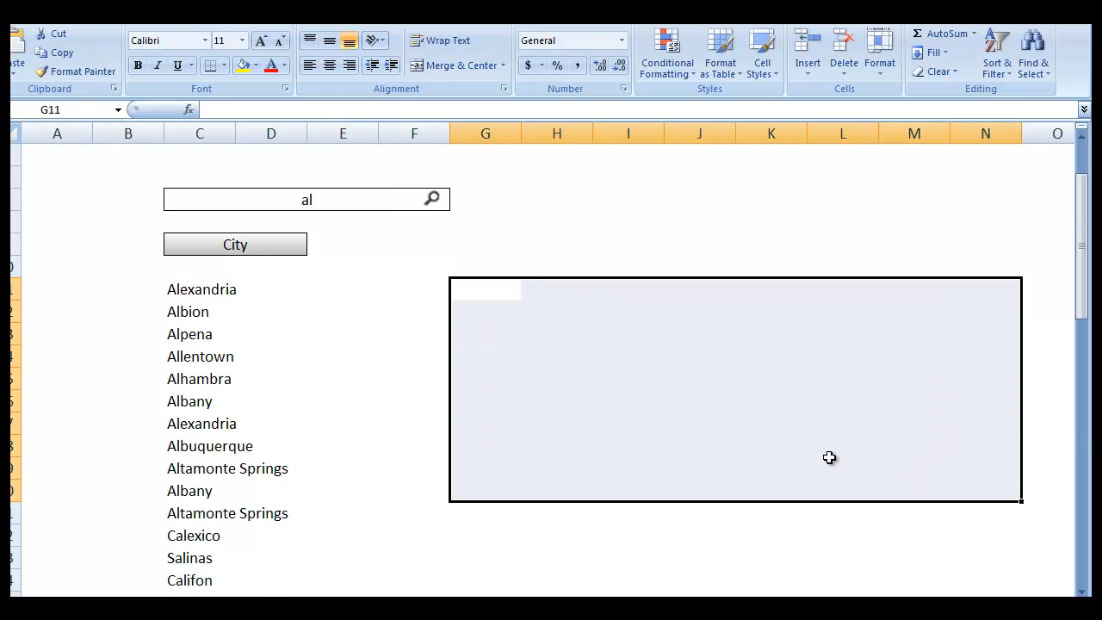
click(831, 447)
click(473, 356)
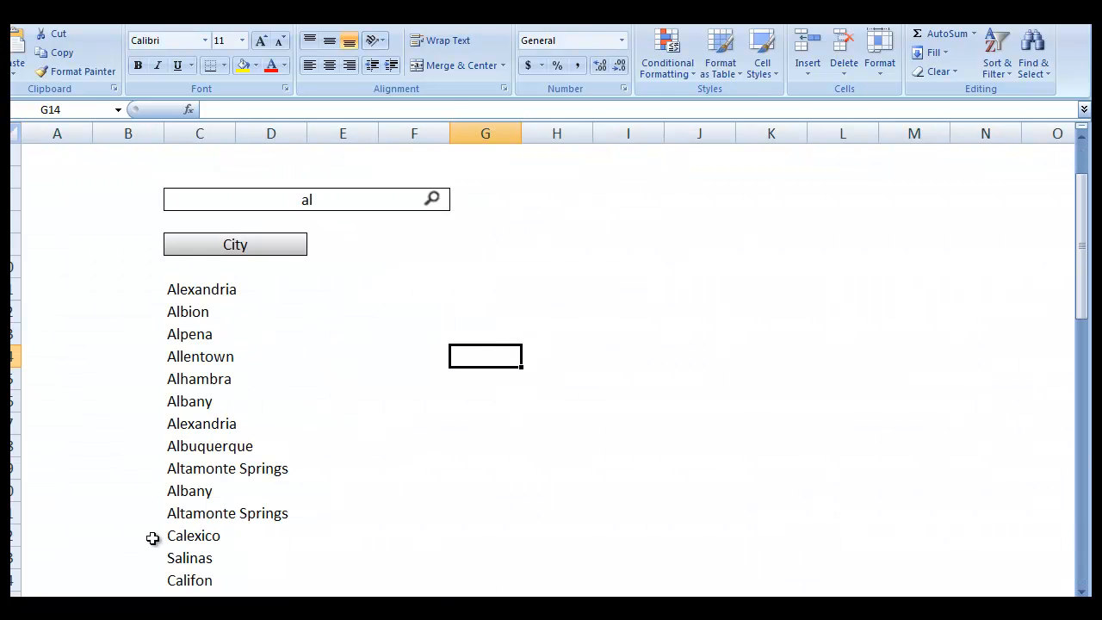
Open the Data sheet and widen the Web column (N) to fit its contents
click(105, 604)
middle_click(504, 354)
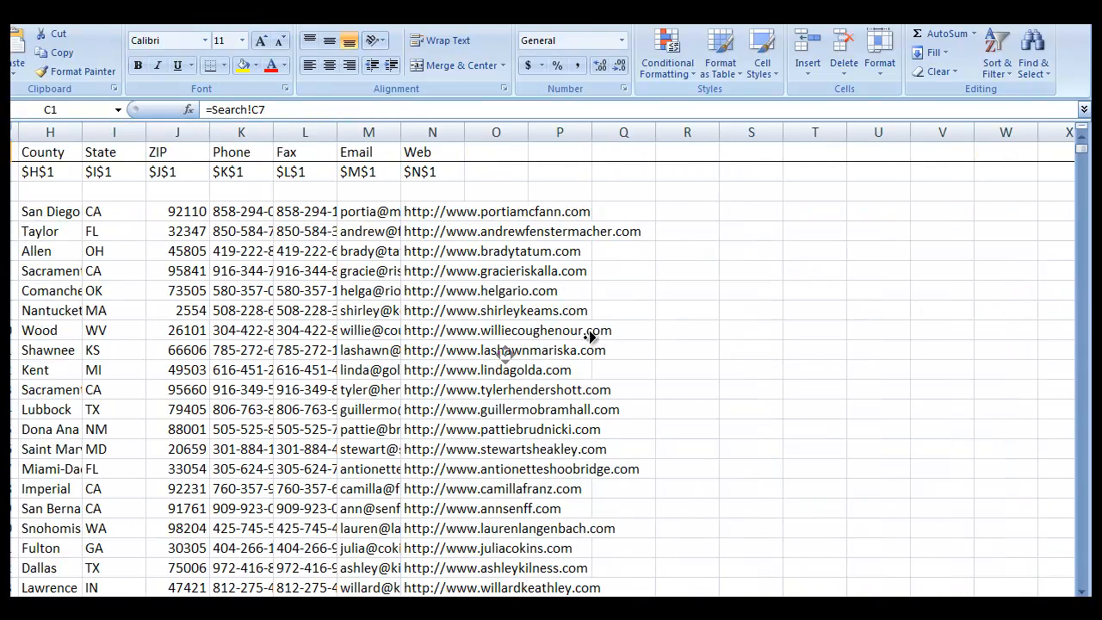
middle_click(590, 337)
double_click(401, 131)
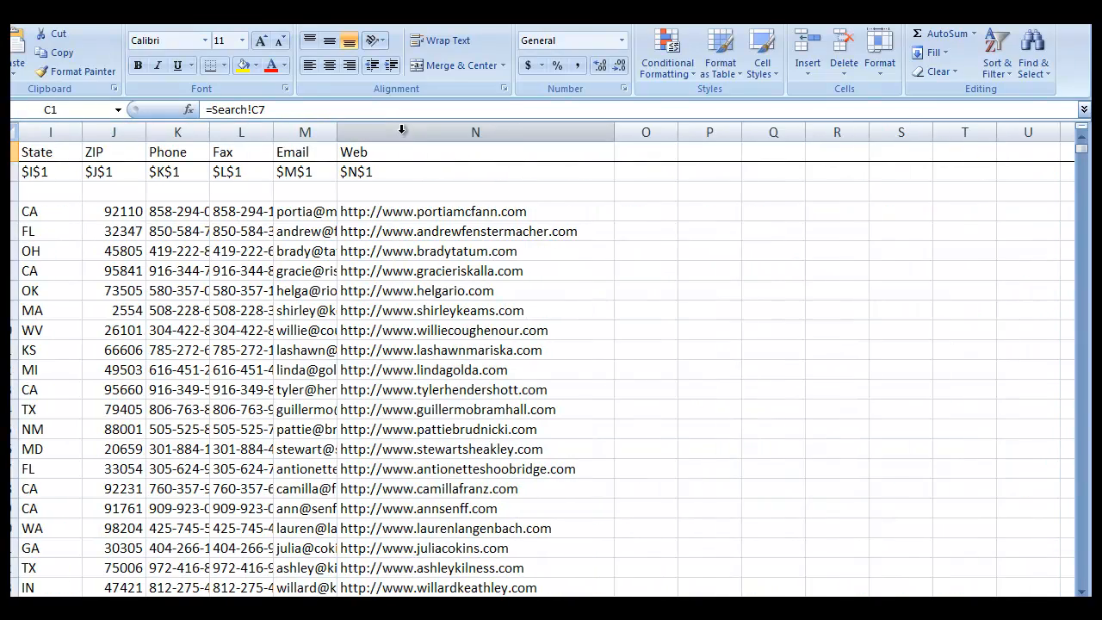
Enter the heading "Lookup" in P2 of the Data sheet
click(757, 174)
click(708, 179)
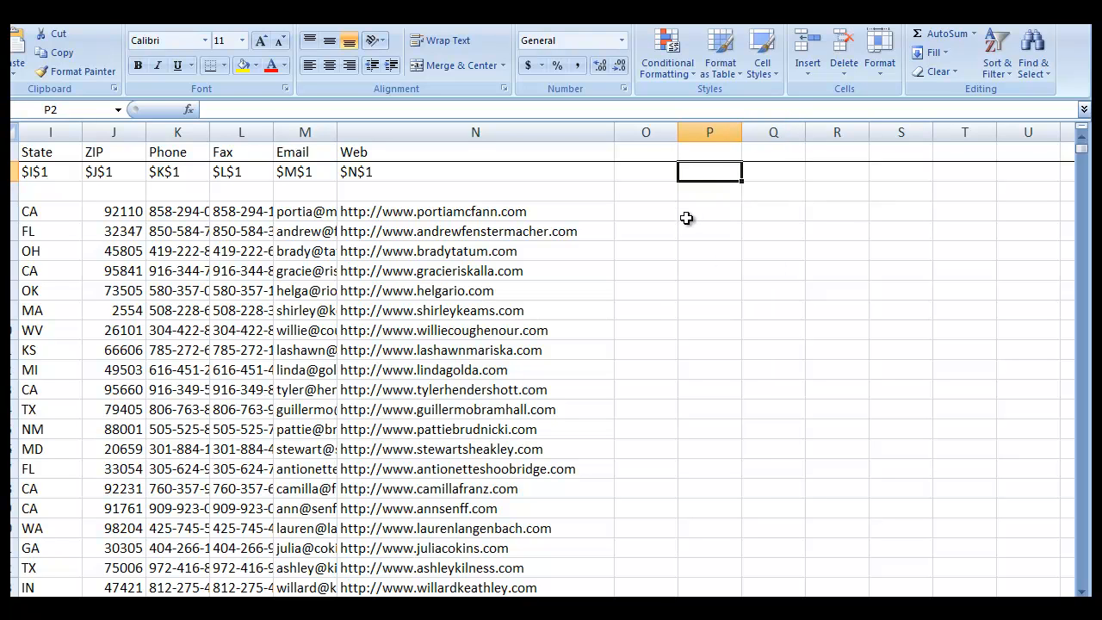
text(Lookup)
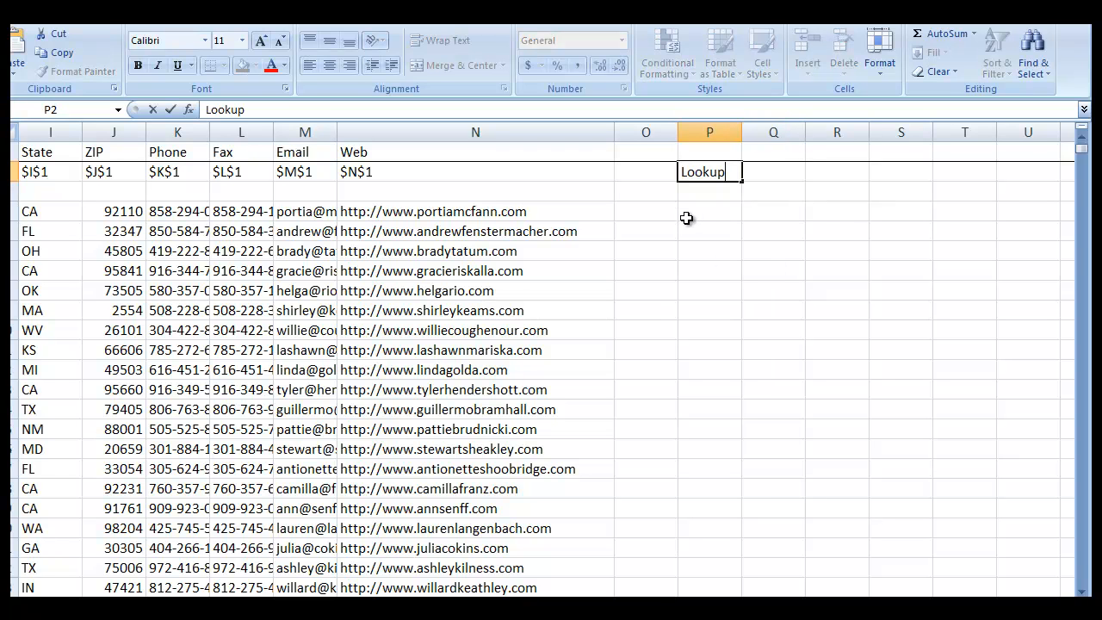
key(Left)
key(Left)
key(Right)
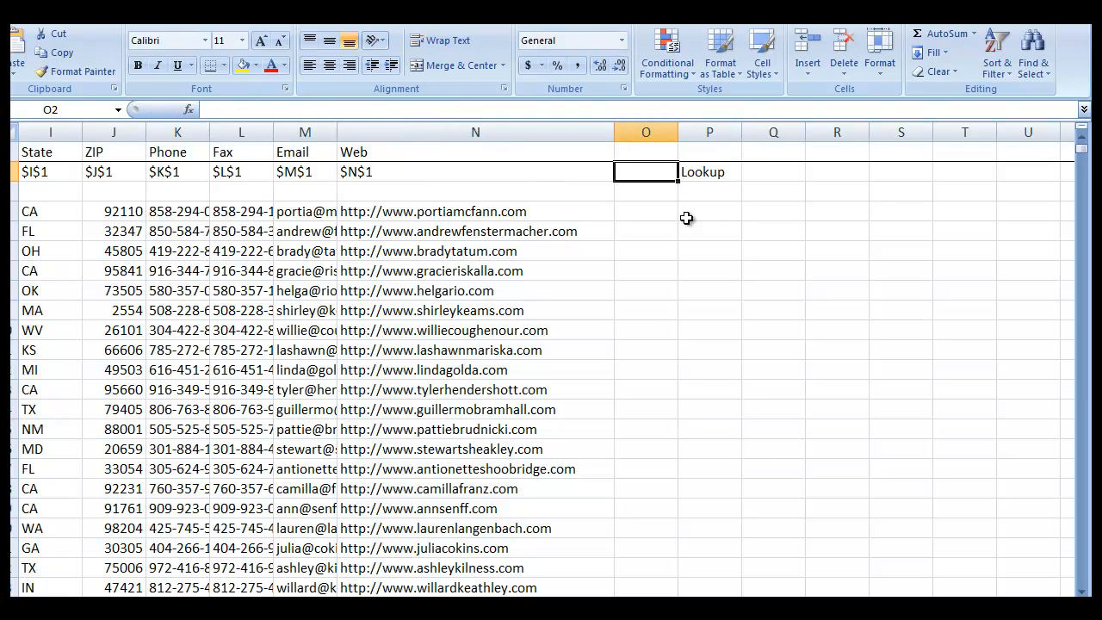
Enter the heading "Alphabatized Rank" in O2 and widen column O to fit it
text(Alphja)
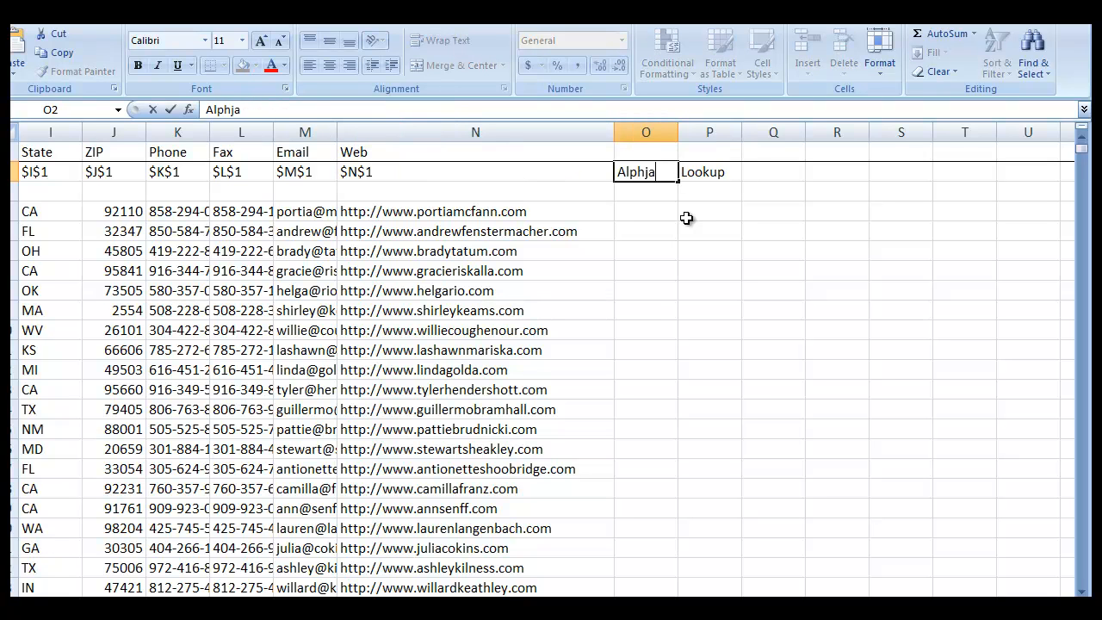
key(BackSpace)
key(BackSpace)
text(abatized Rank)
key(Return)
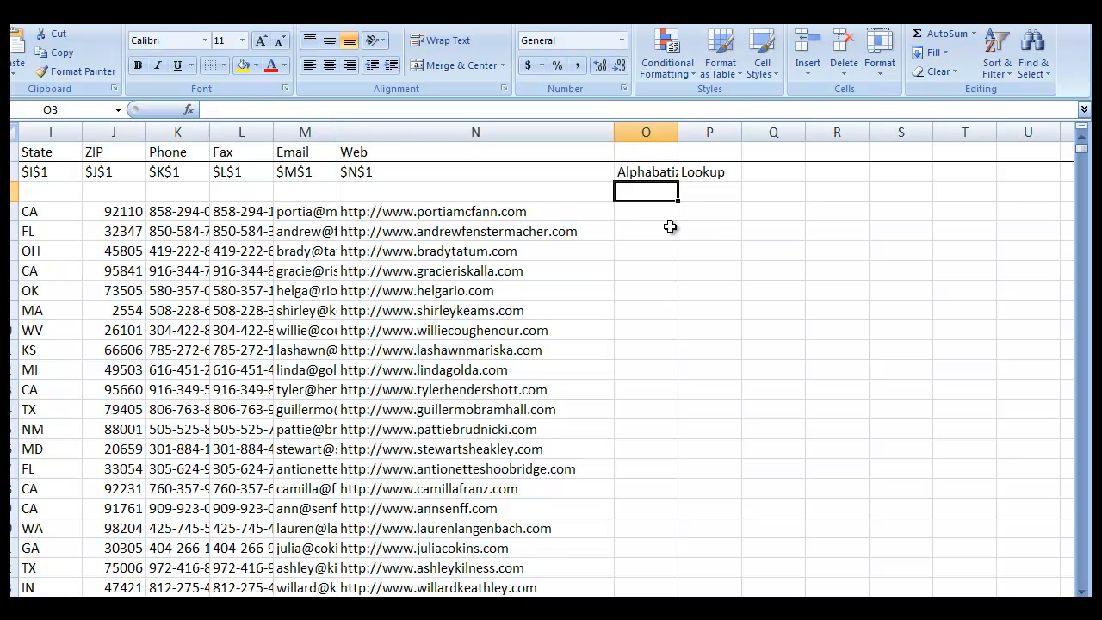
key(alt+Tab)
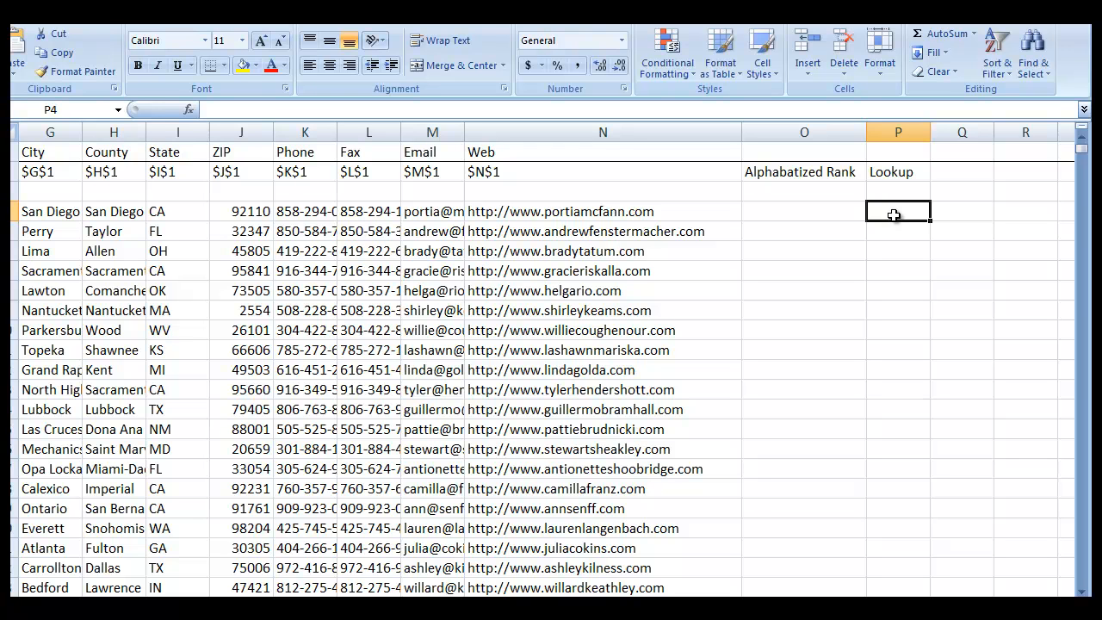
Enter =INDIRECT(B1&ROW()) in P4 to pull the current row's value from the column whose letter is in B1
text(=)
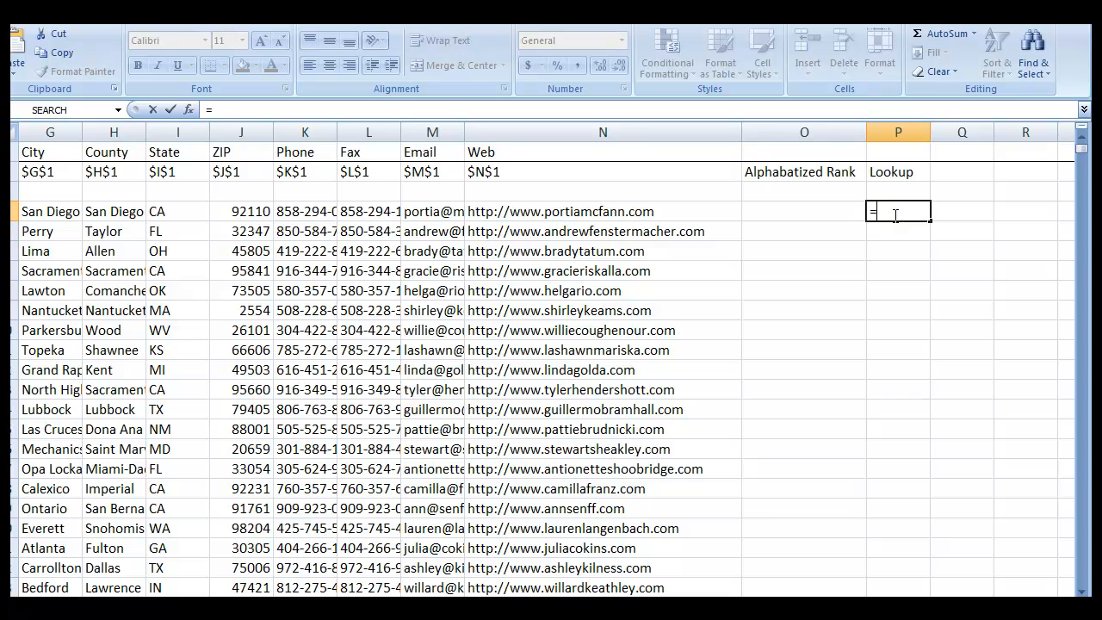
text(indirect()
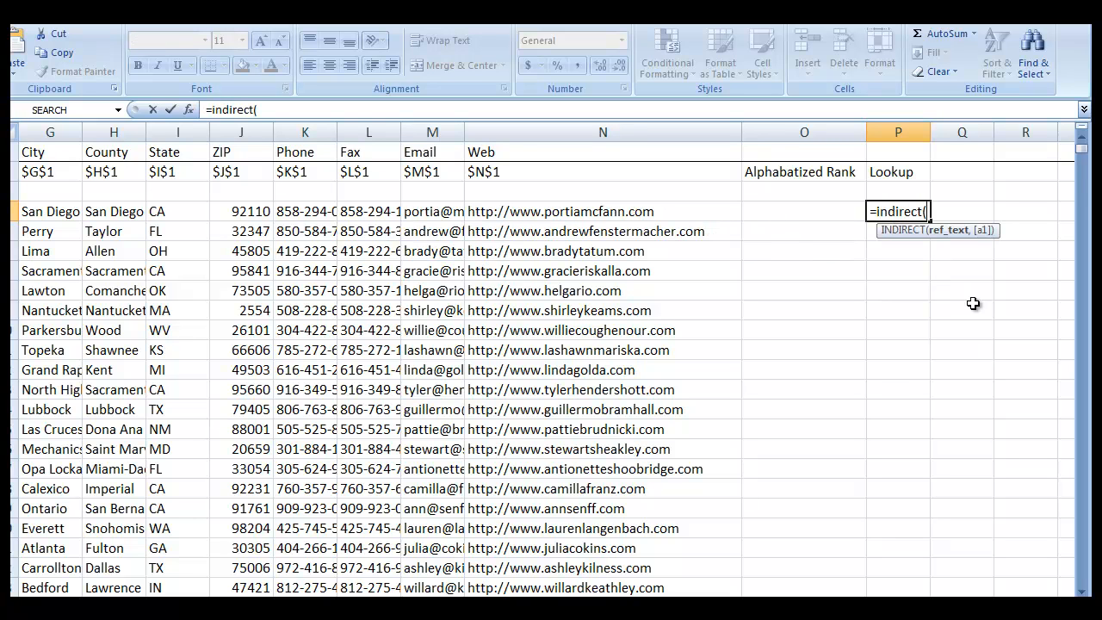
drag(868, 604, 757, 605)
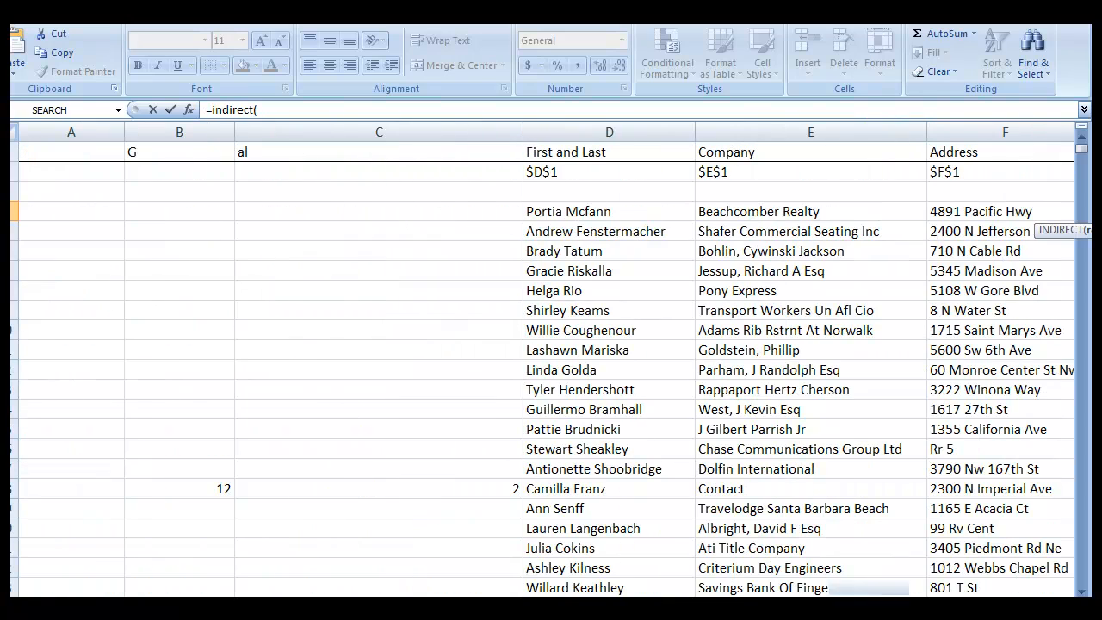
click(165, 154)
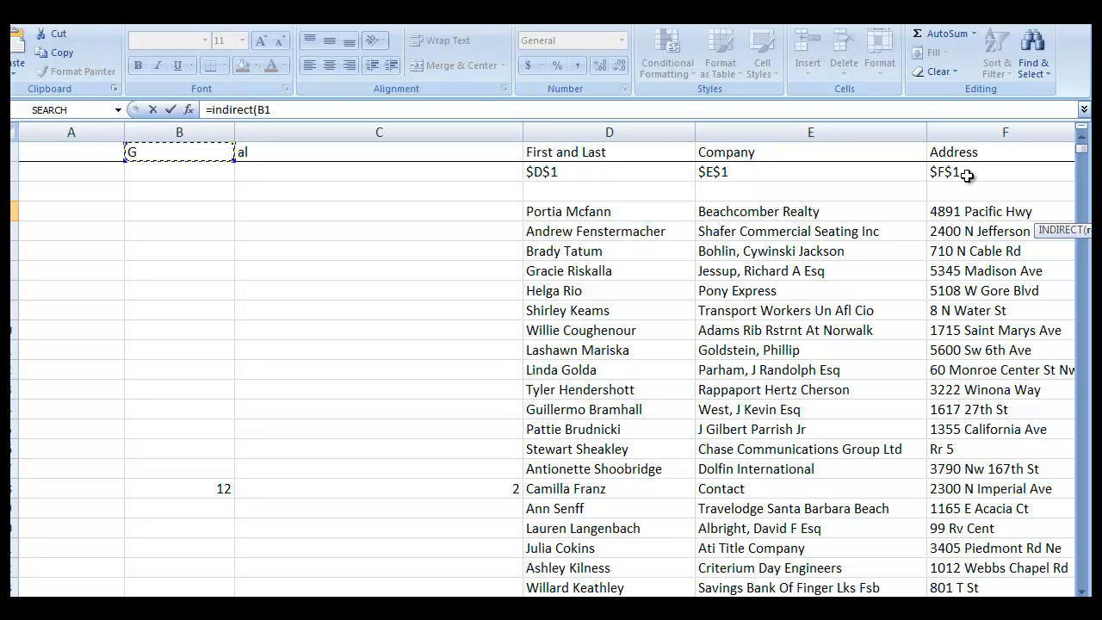
click(282, 110)
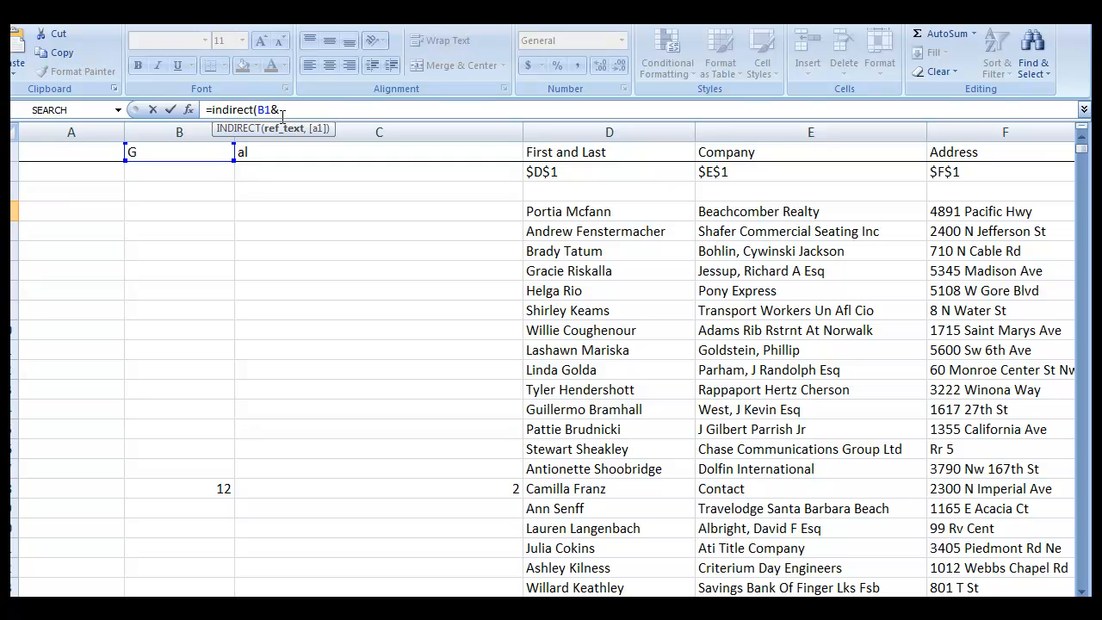
text(&ro)
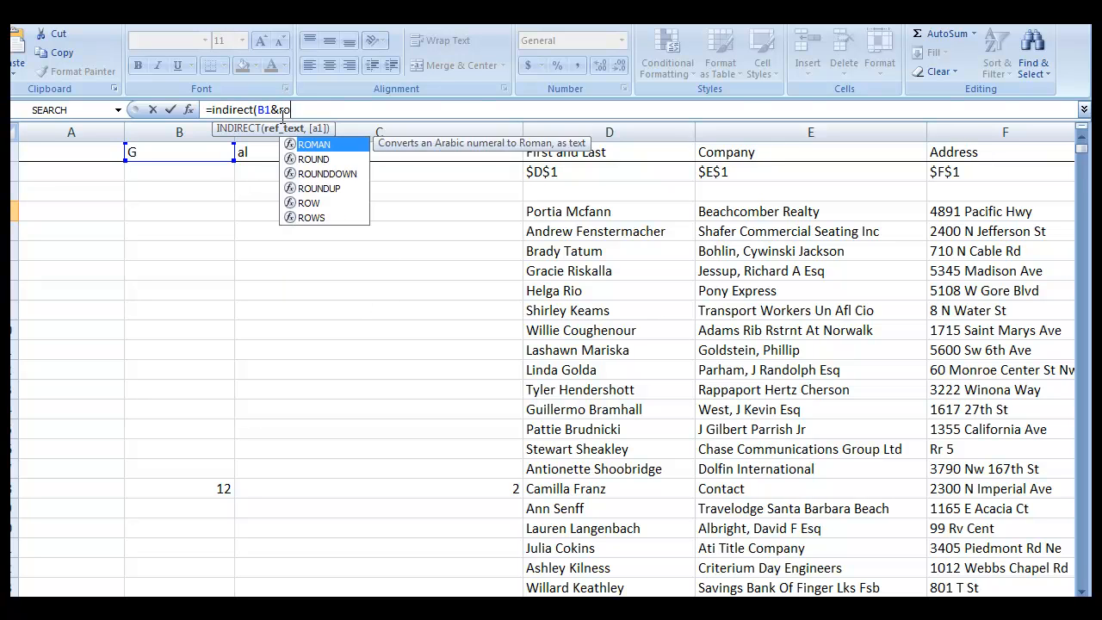
text(w()
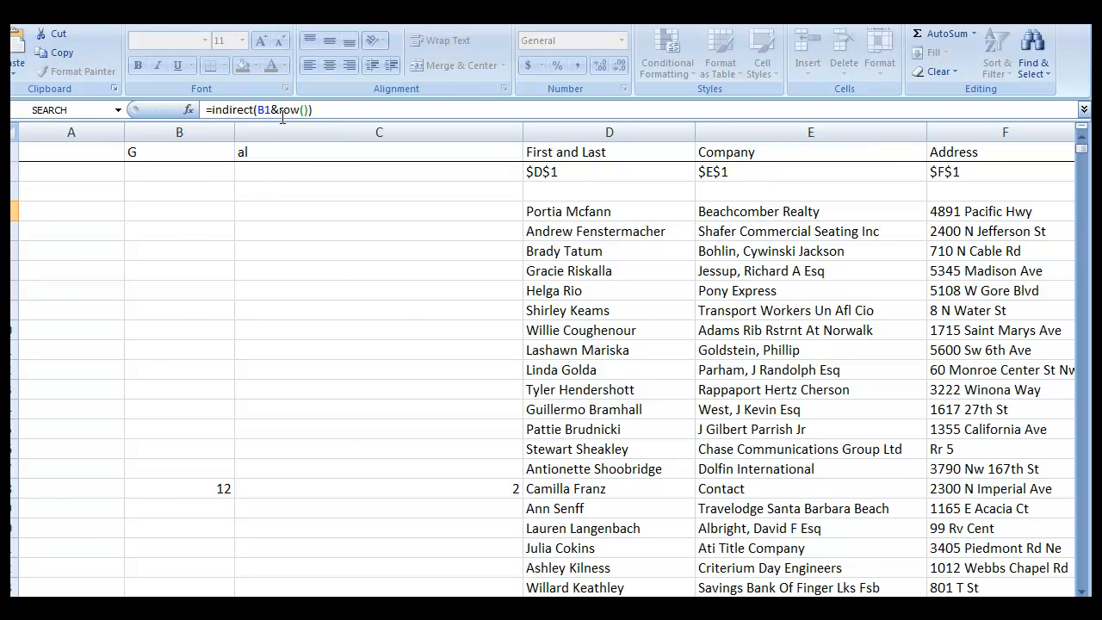
key(Return)
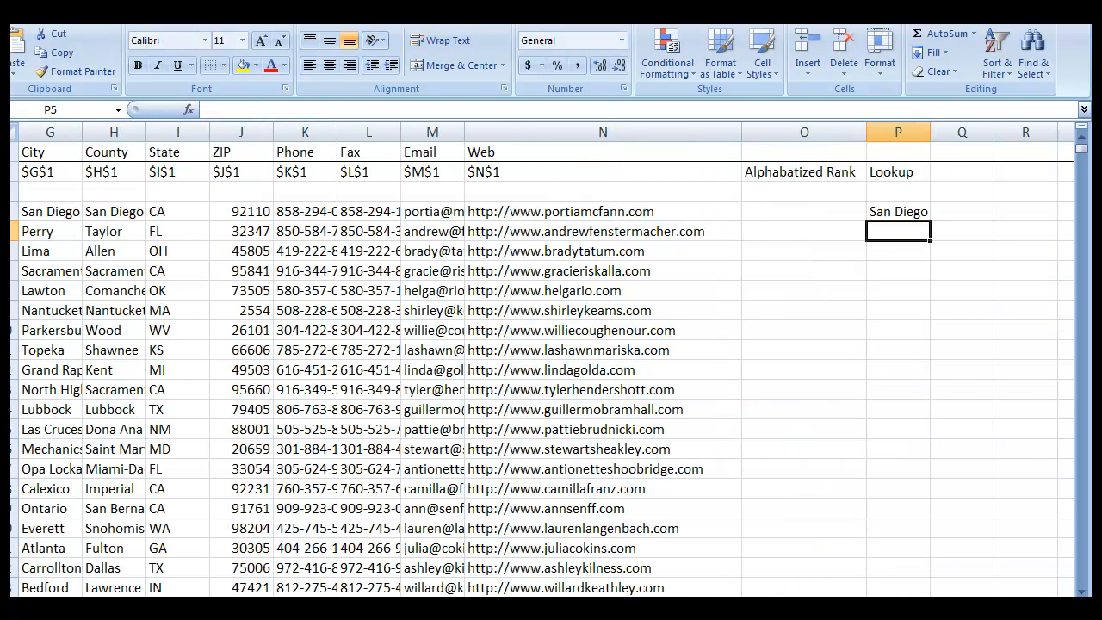
Set the search category in C9 of the Search sheet to First and Last, and check the lookup in P4 of the Data sheet
click(142, 429)
click(121, 467)
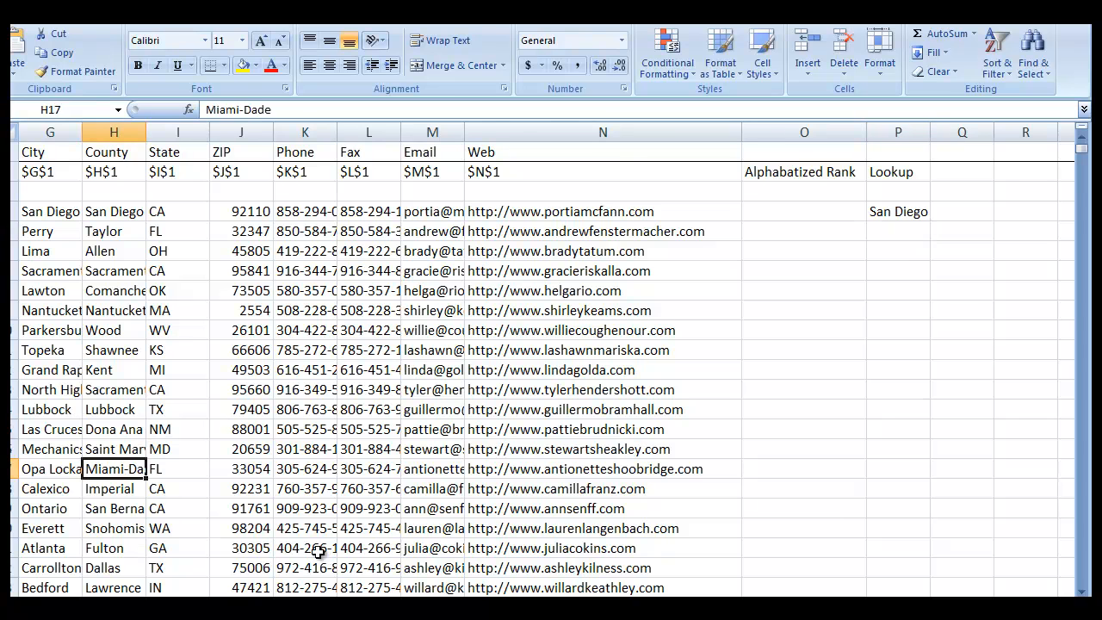
click(124, 606)
click(275, 245)
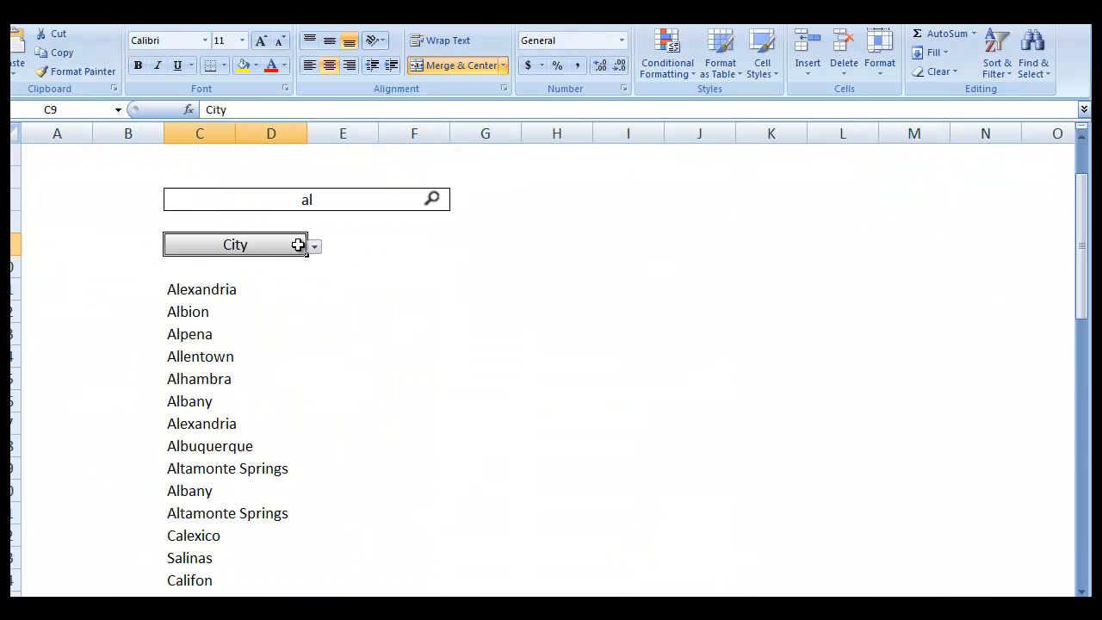
click(314, 247)
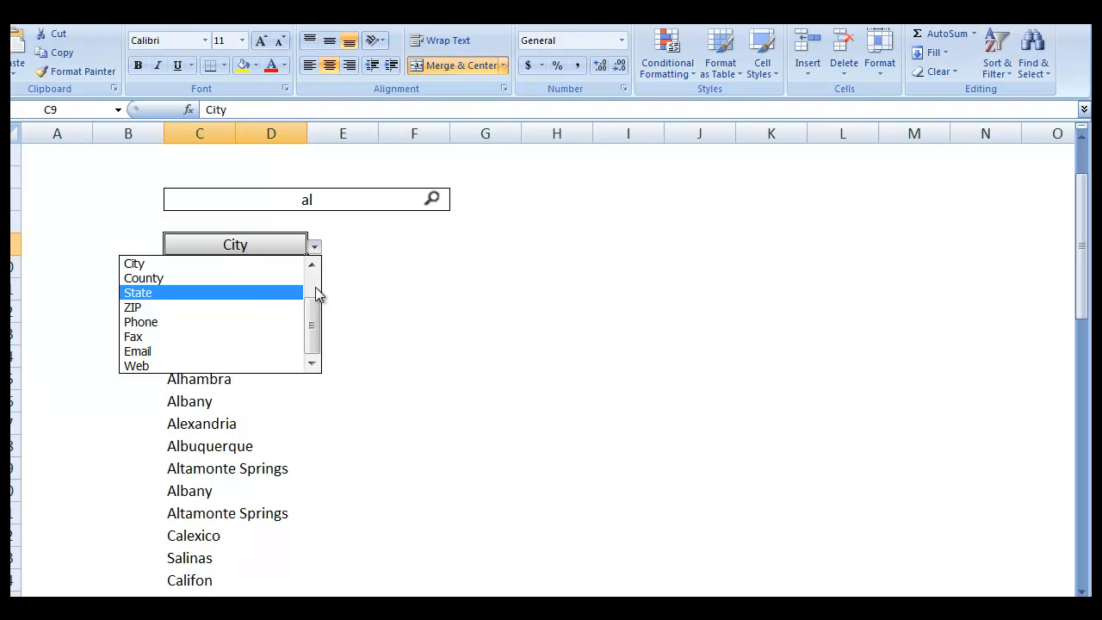
scroll(315, 295, up, 1)
click(253, 274)
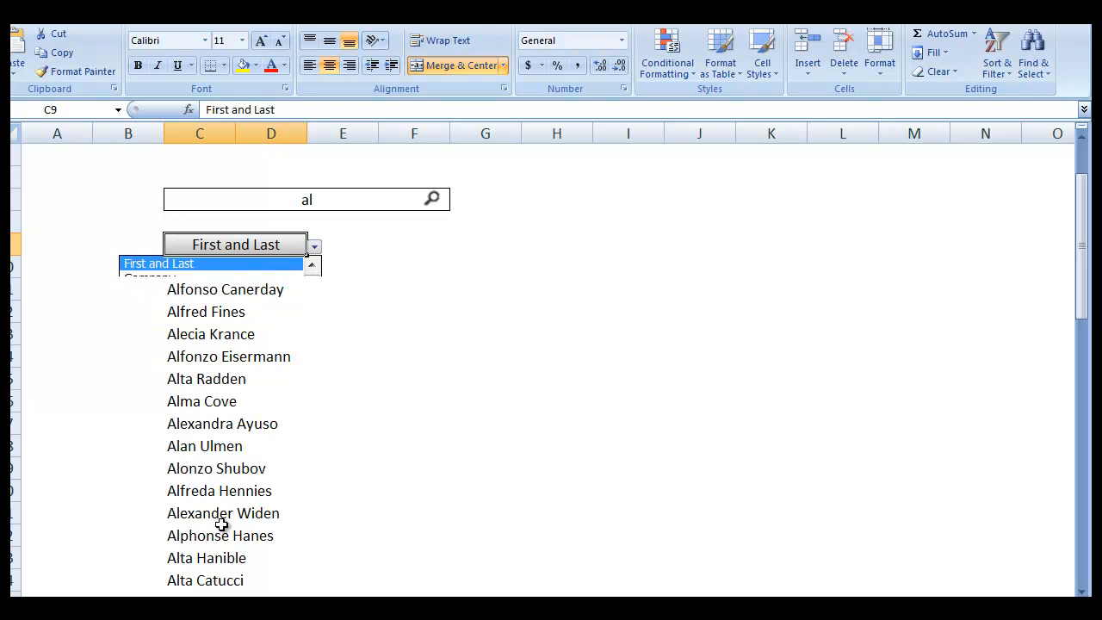
click(177, 605)
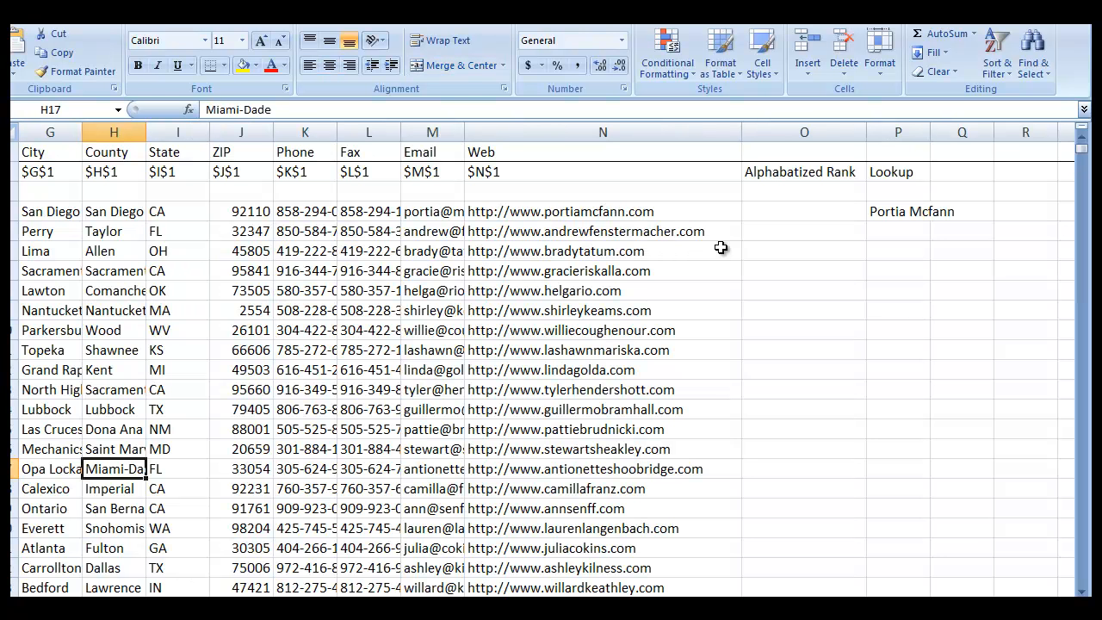
click(886, 211)
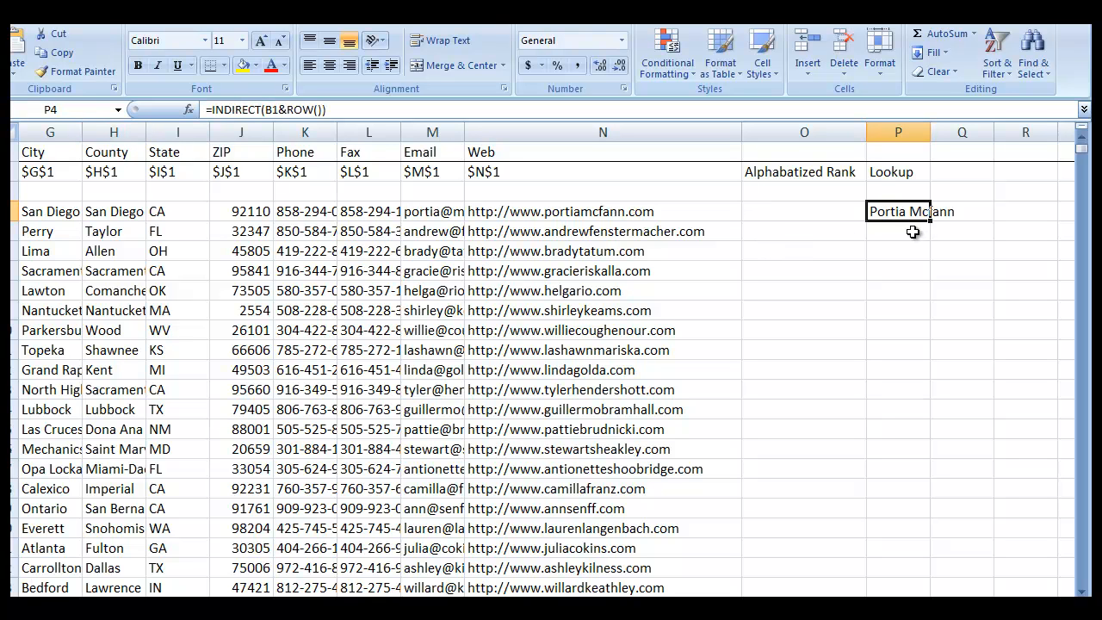
Try to copy the lookup formula from P4 down column P through row 1005
click(887, 224)
click(895, 212)
key(ctrl+c)
click(619, 211)
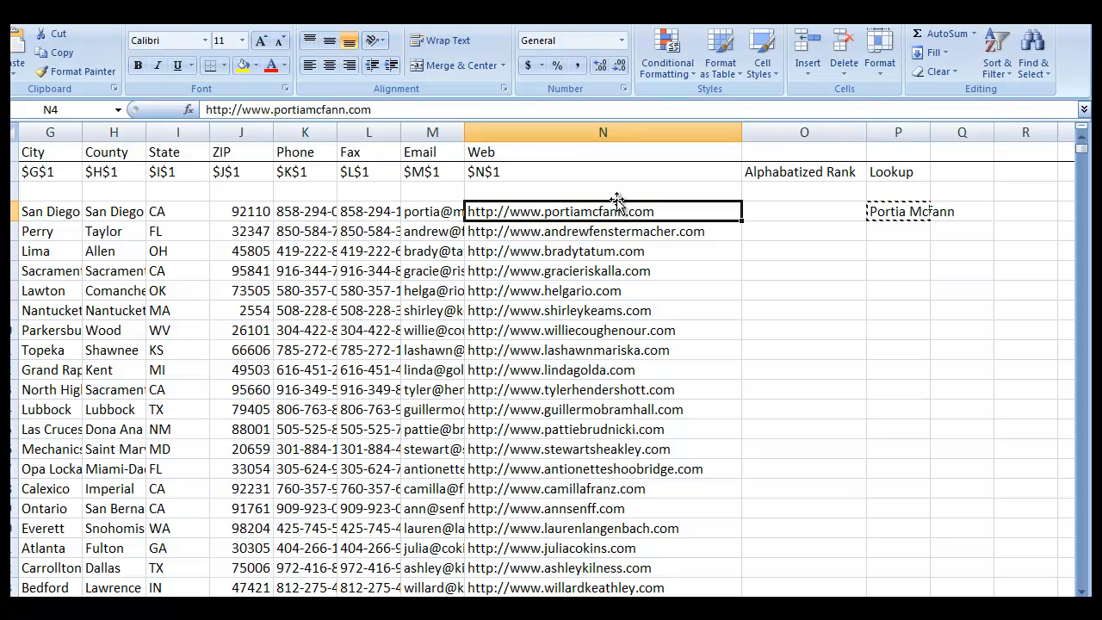
key(ctrl+Down)
key(Right)
key(Right)
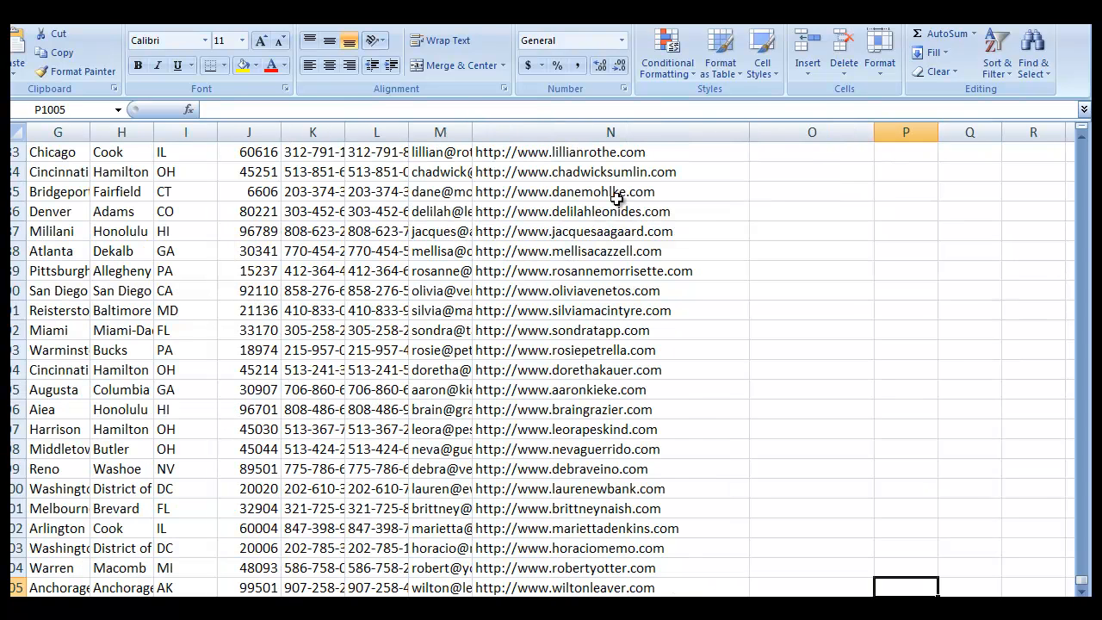
key(ctrl+shift+Up)
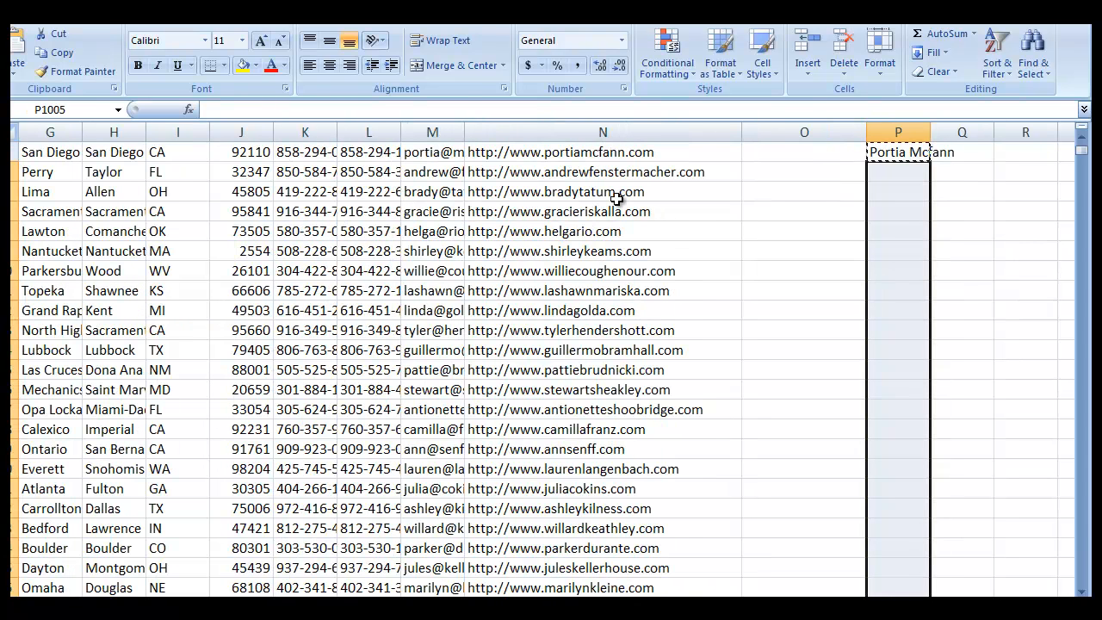
key(ctrl+v)
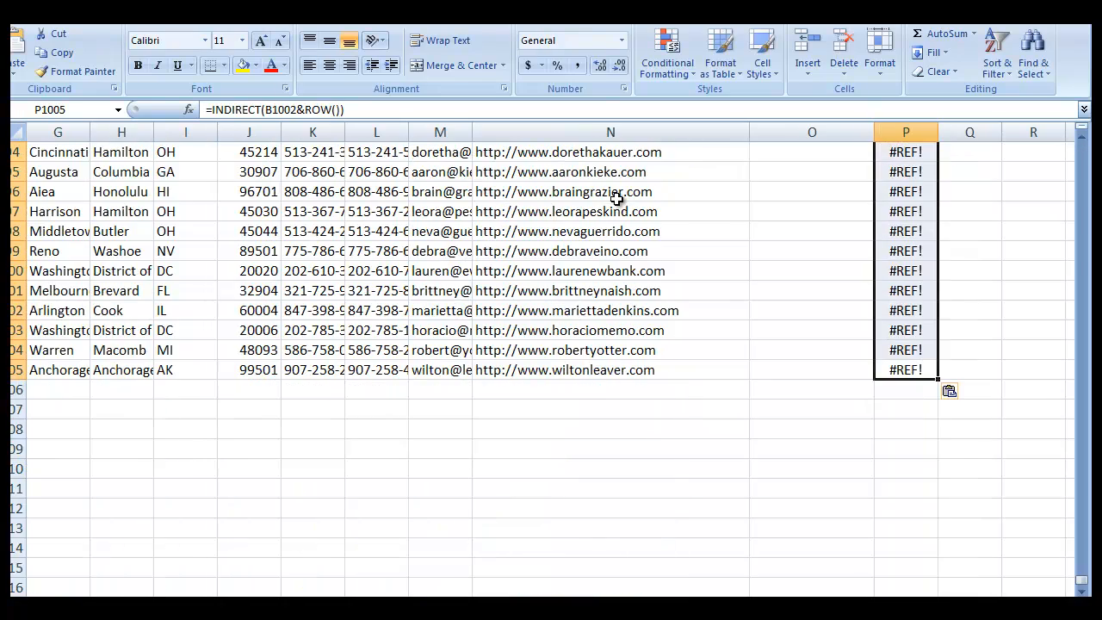
Change the reference in P4 to $B$1 and fill =INDIRECT($B$1&ROW()) down the Lookup column
middle_click(816, 364)
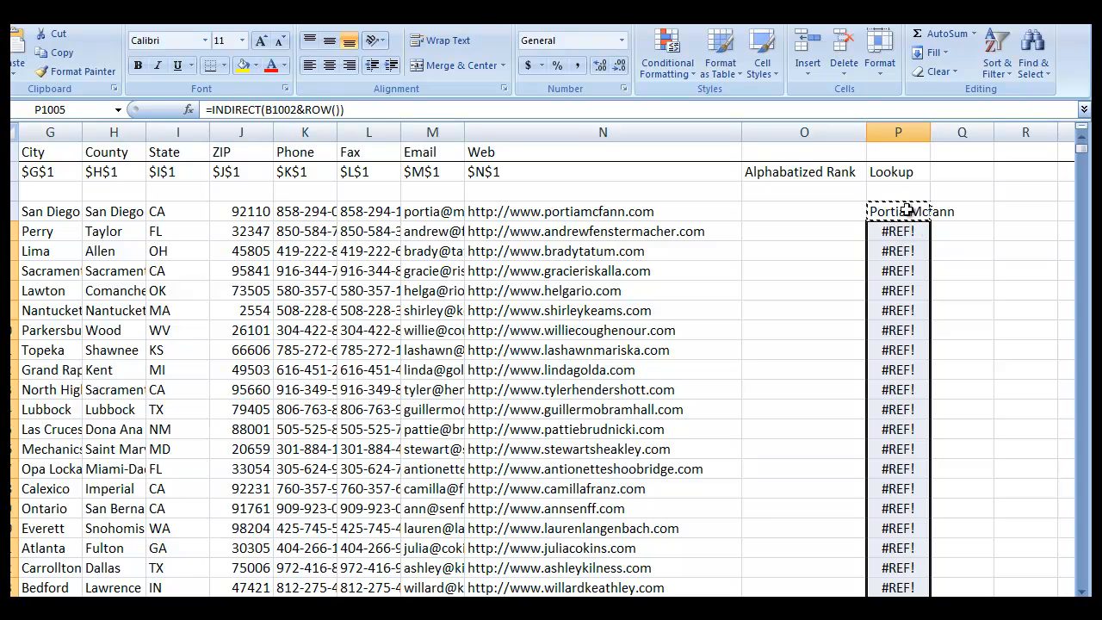
click(906, 211)
click(280, 108)
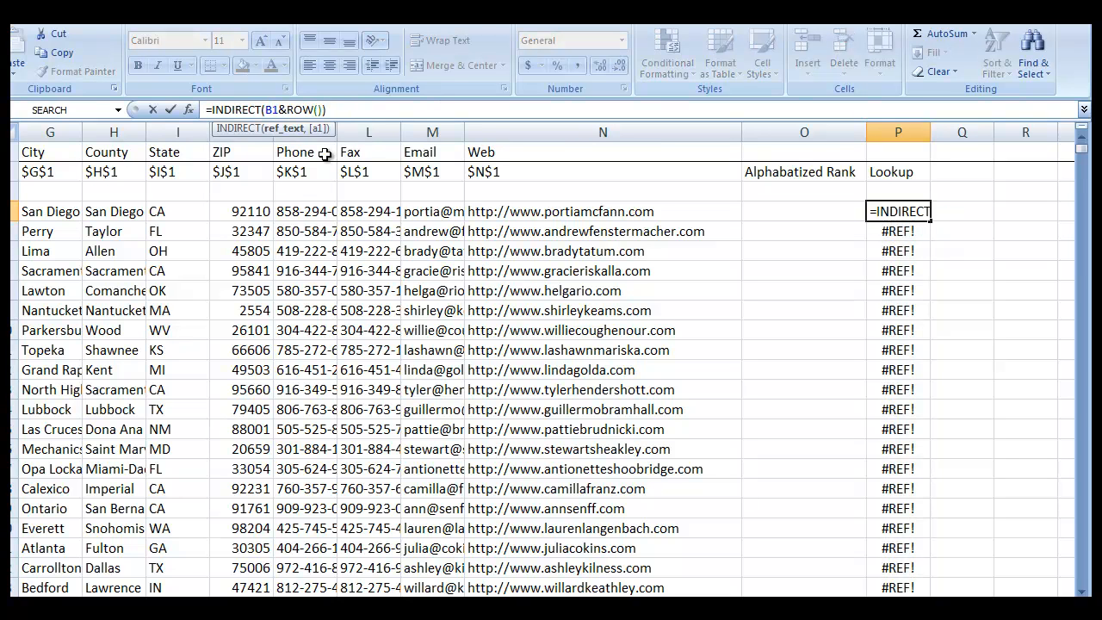
key(F4)
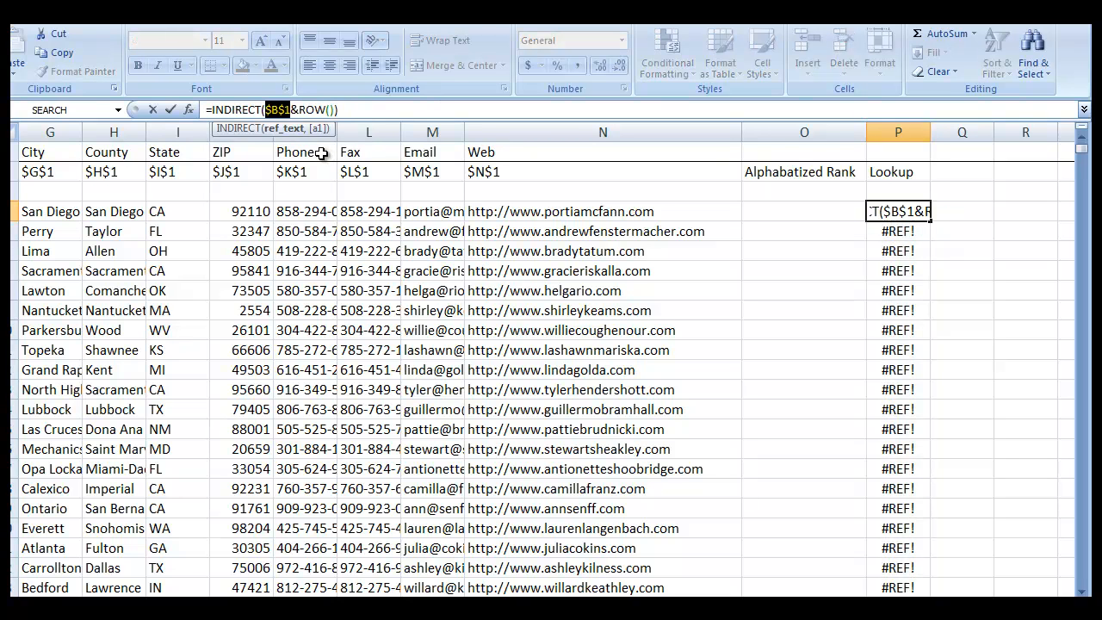
click(978, 234)
click(890, 211)
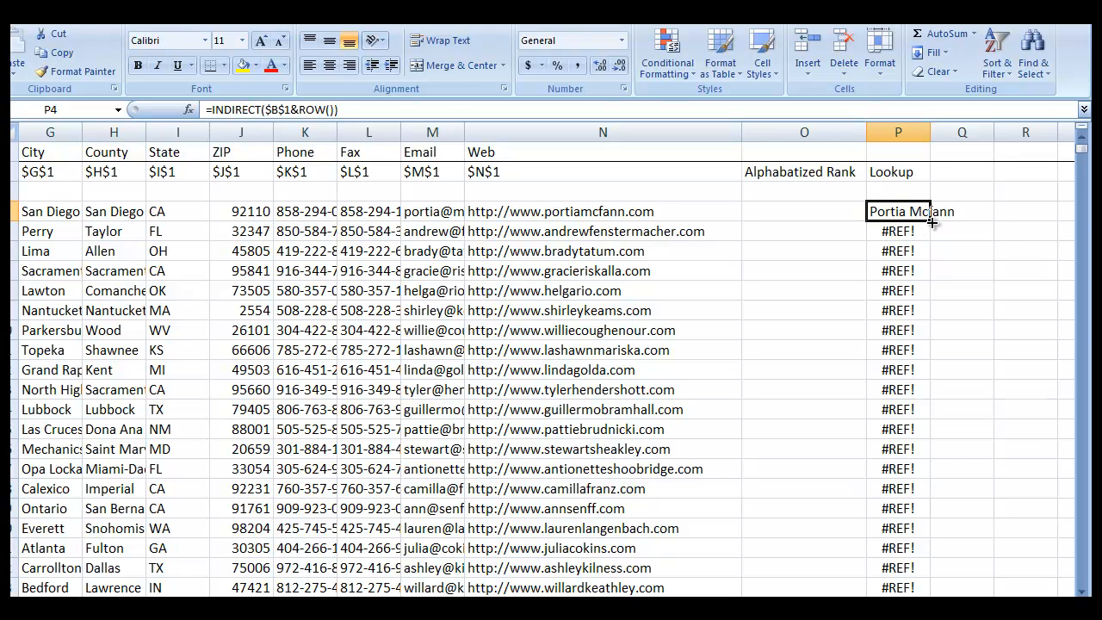
double_click(930, 221)
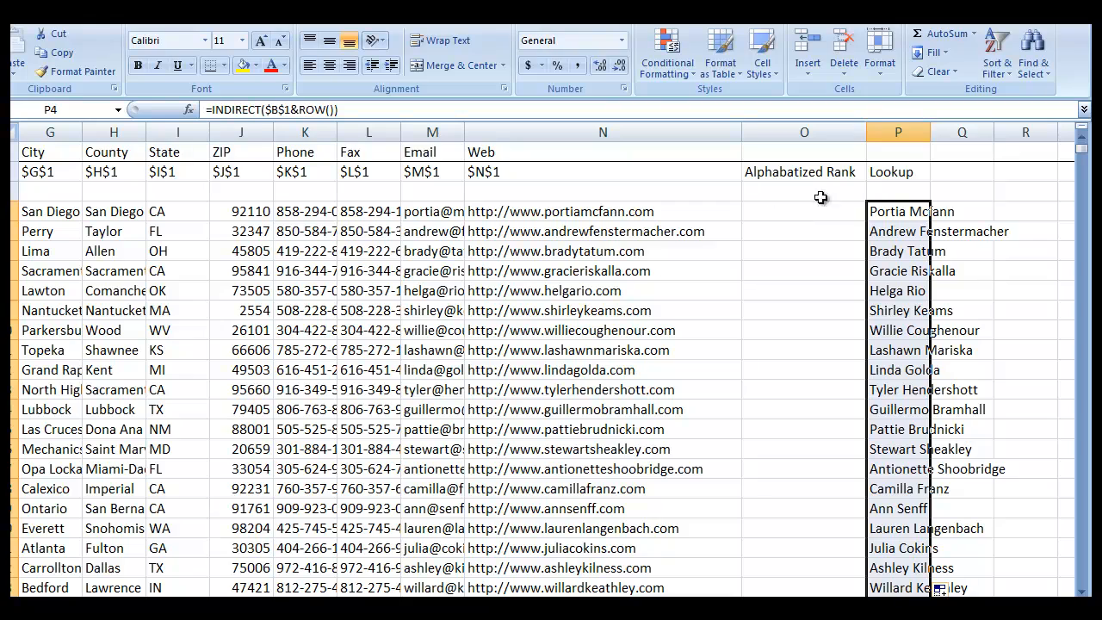
scroll(887, 241, down, 3)
scroll(860, 318, up, 3)
Begin the rank formula in O4 as =1+COUNTIF( with the absolute range $P$4:$P$1004
click(779, 211)
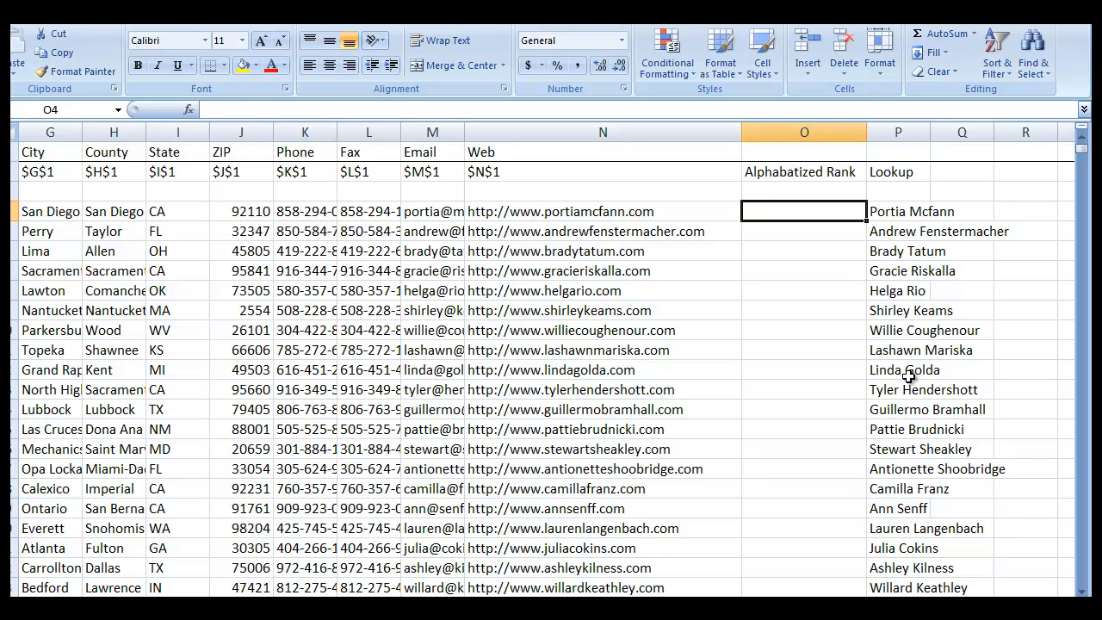
text(=1+)
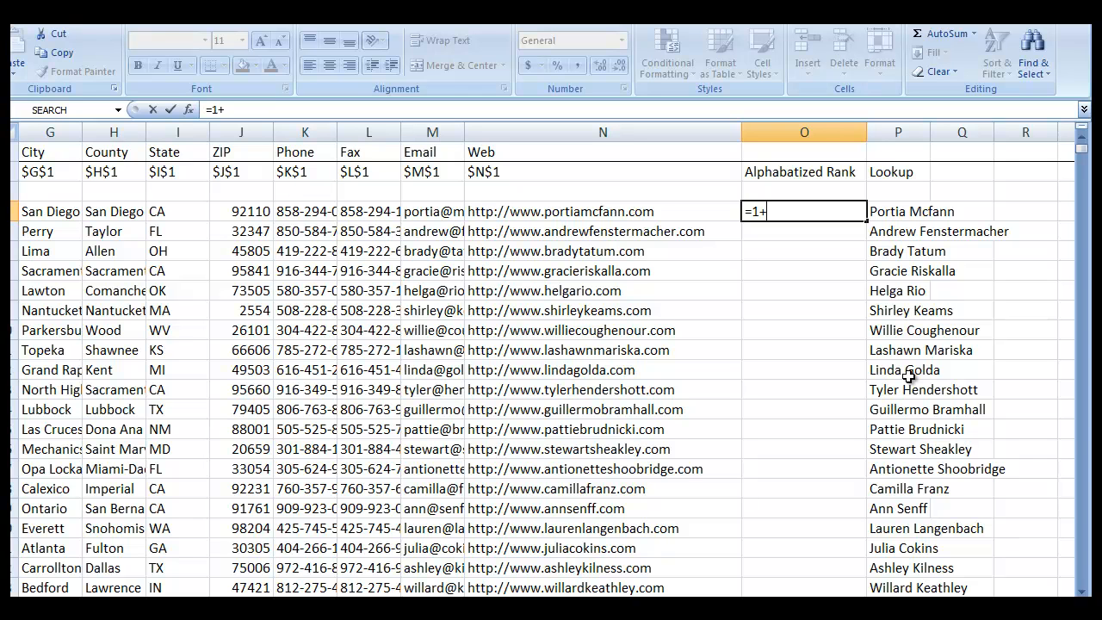
text(countif)
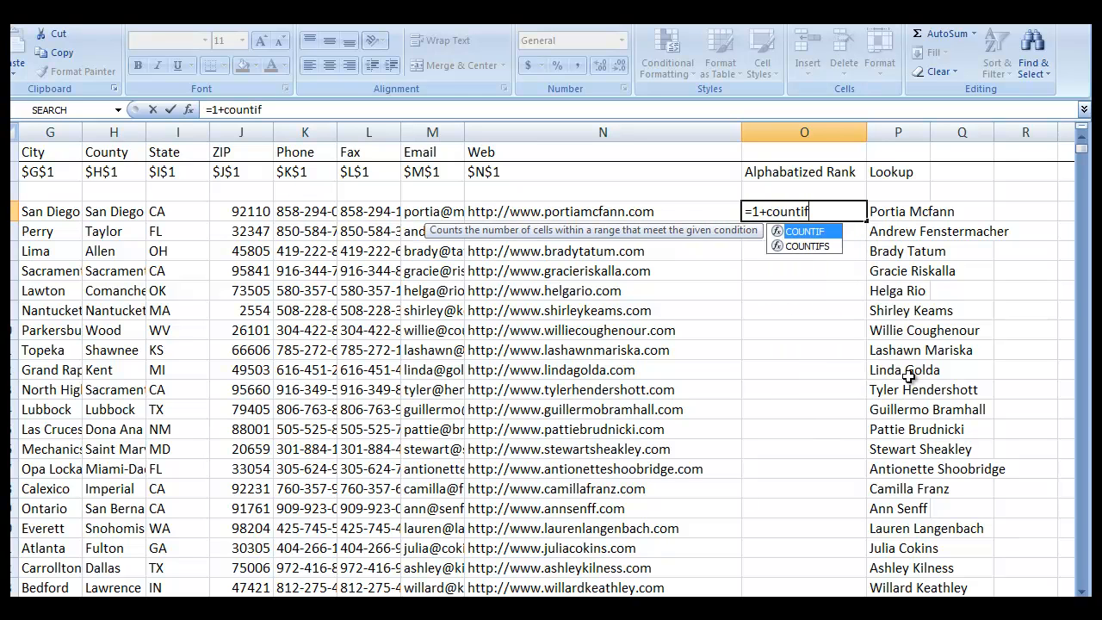
text(()
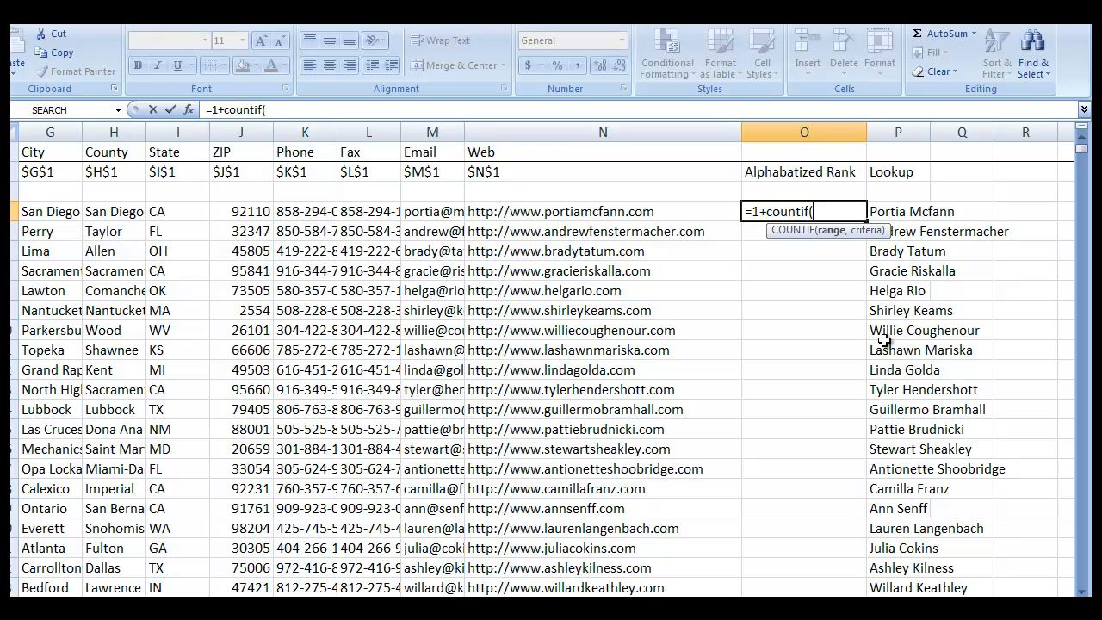
click(898, 216)
text(:)
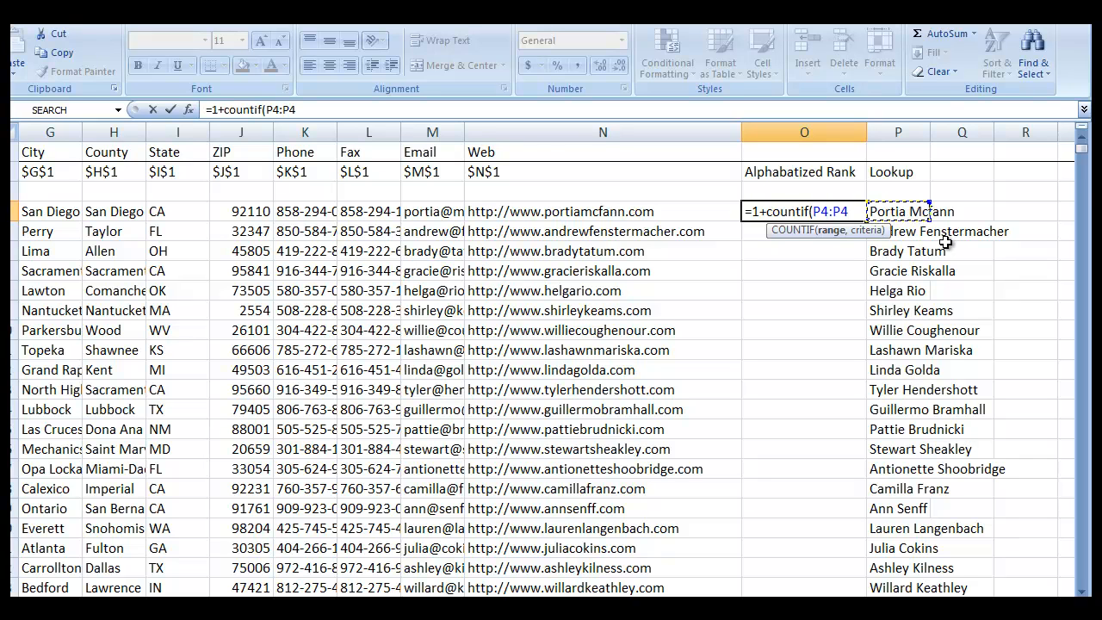
key(BackSpace)
text(1004)
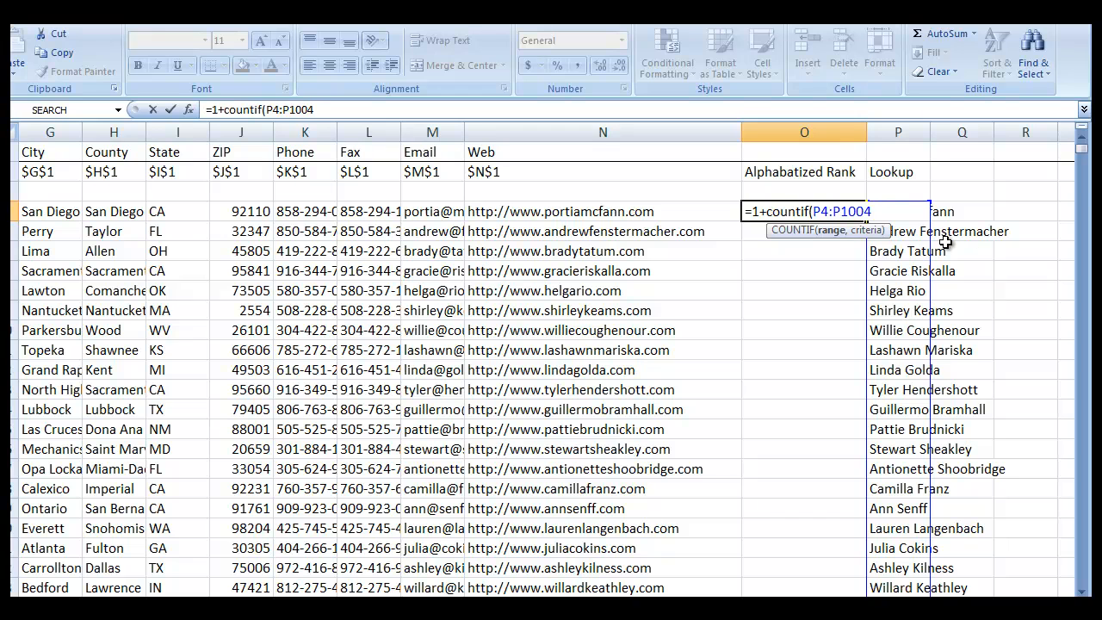
key(F4)
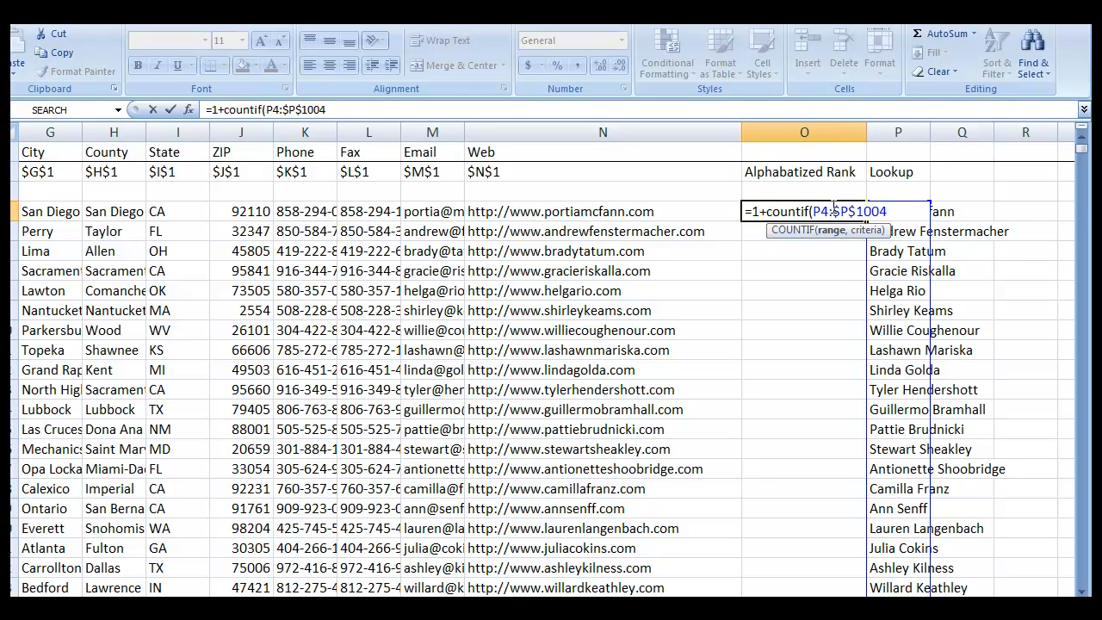
key(F4)
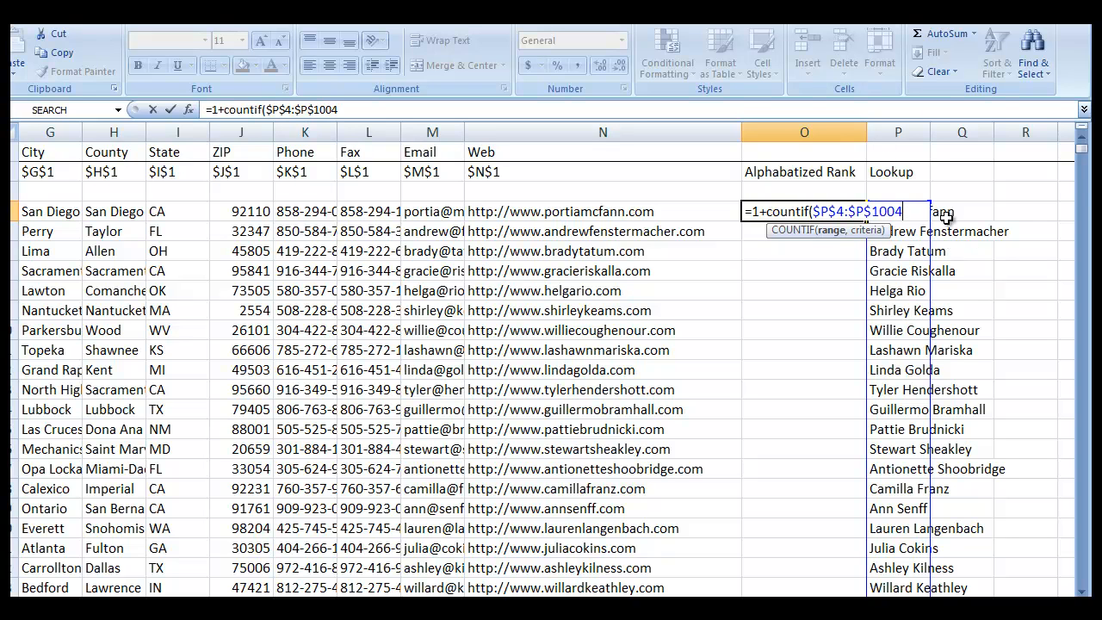
Complete the O4 rank formula with the criterion "<"&P4 and enter it
text(, "<)
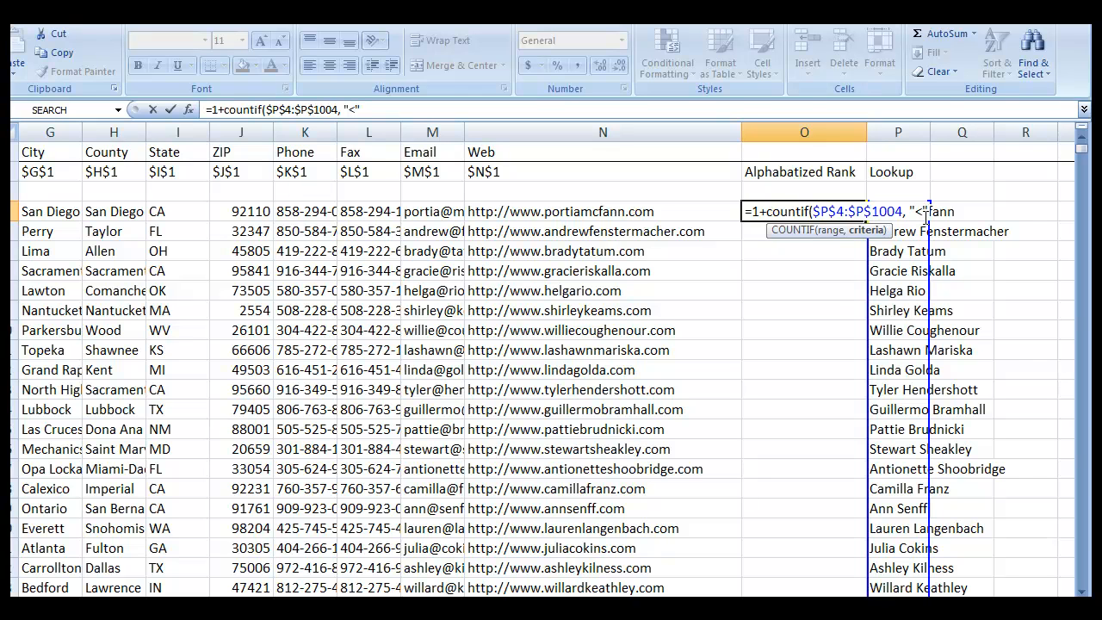
key(Return)
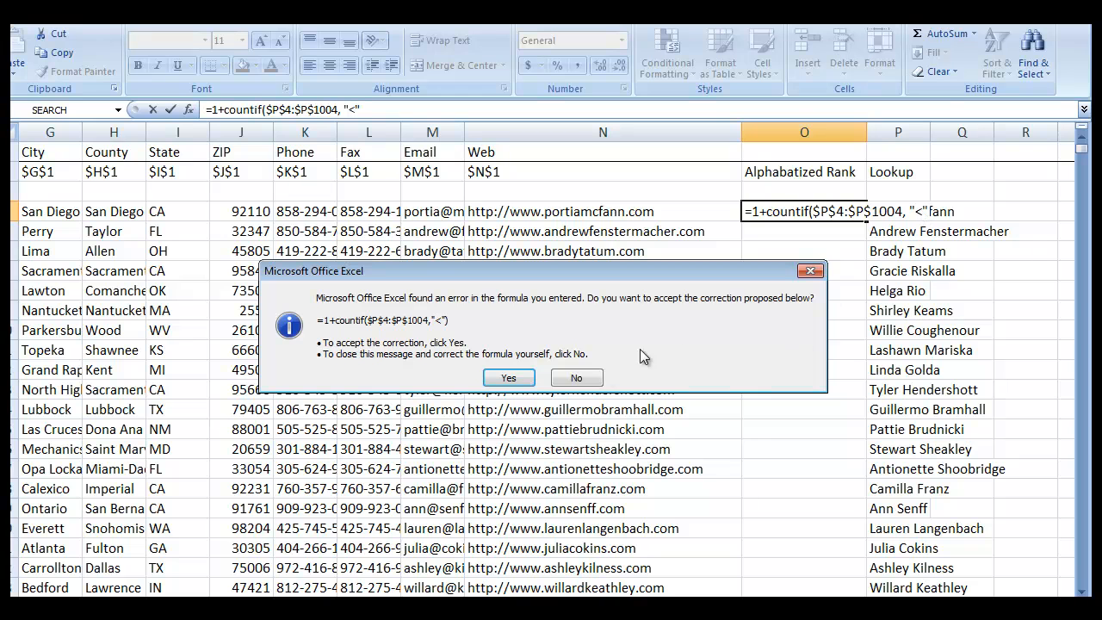
click(559, 377)
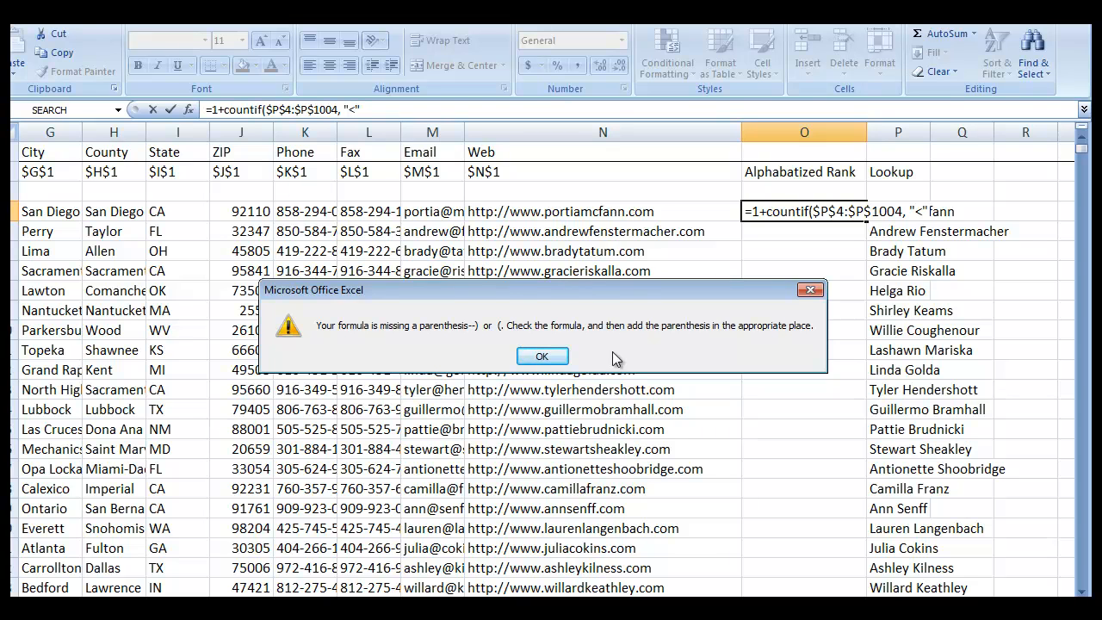
click(541, 355)
drag(928, 211, 923, 212)
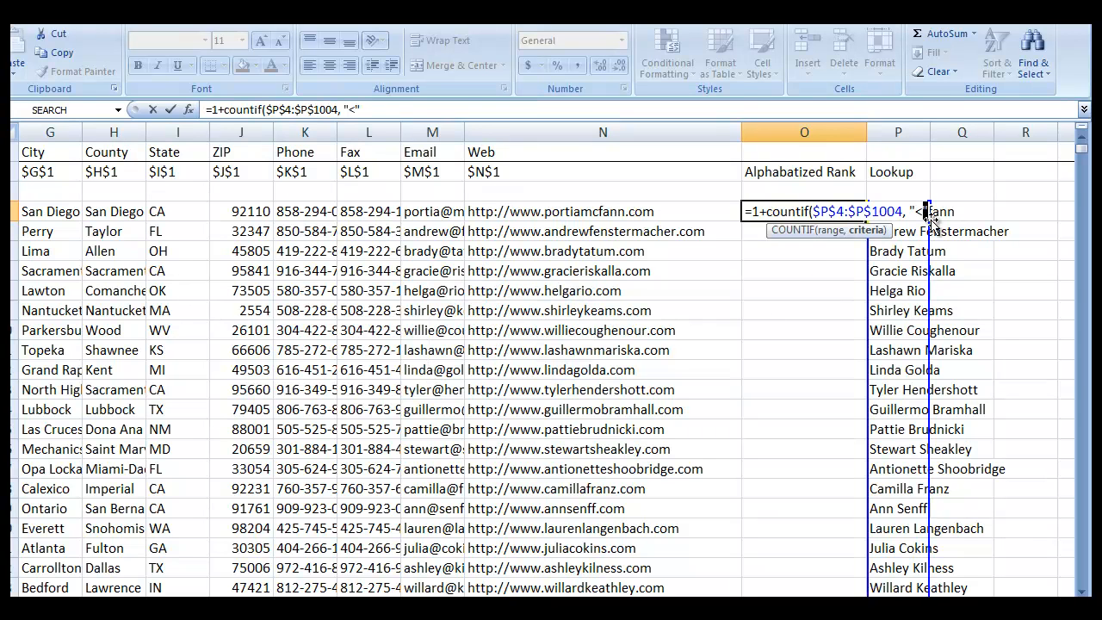
click(383, 109)
text(&)
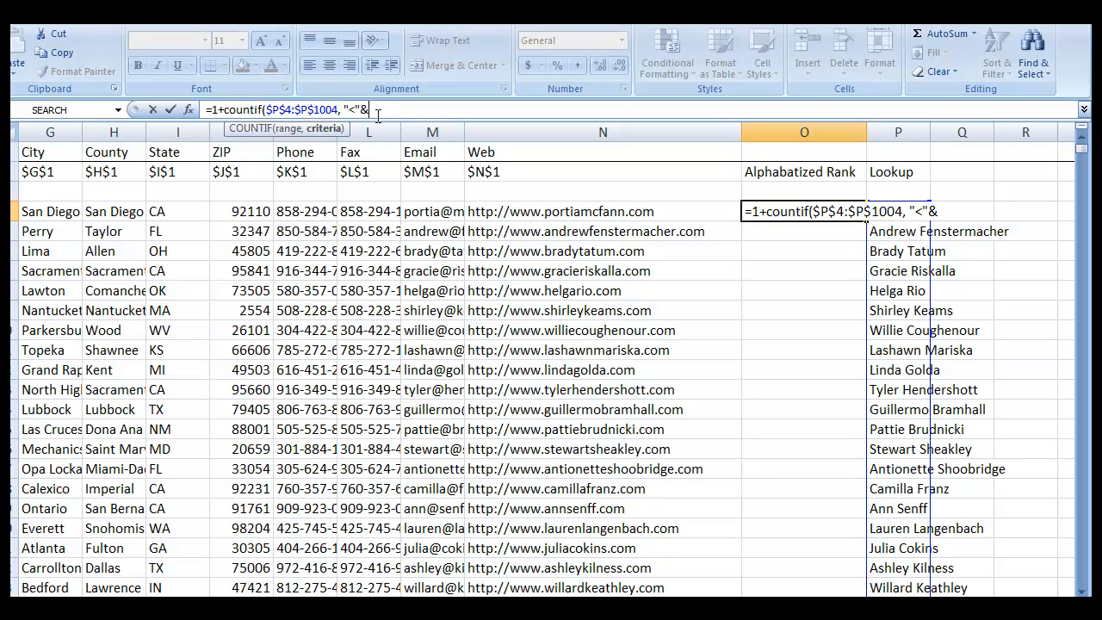
text(p4)
key(Return)
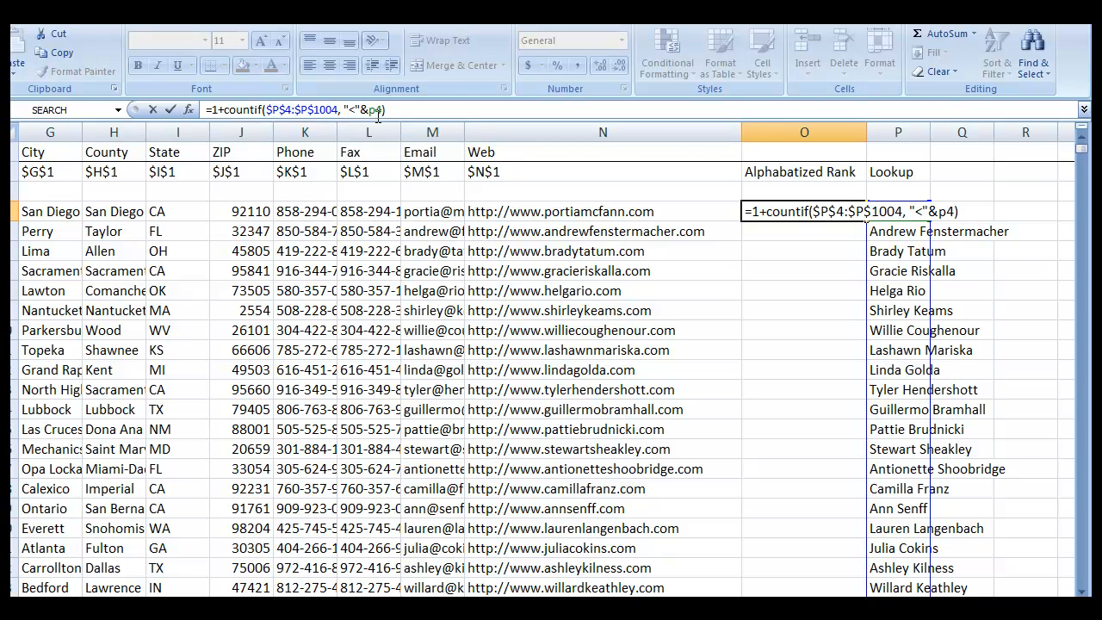
key(Return)
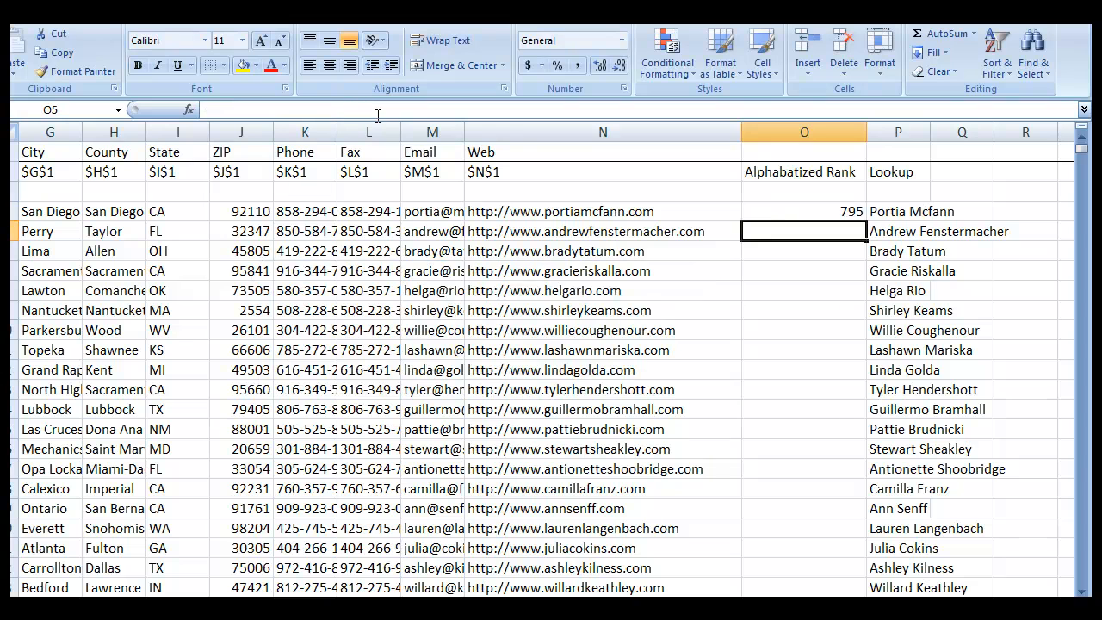
Examine the COUNTIF range in O4's rank formula and the INDIRECT formula in P4
click(833, 211)
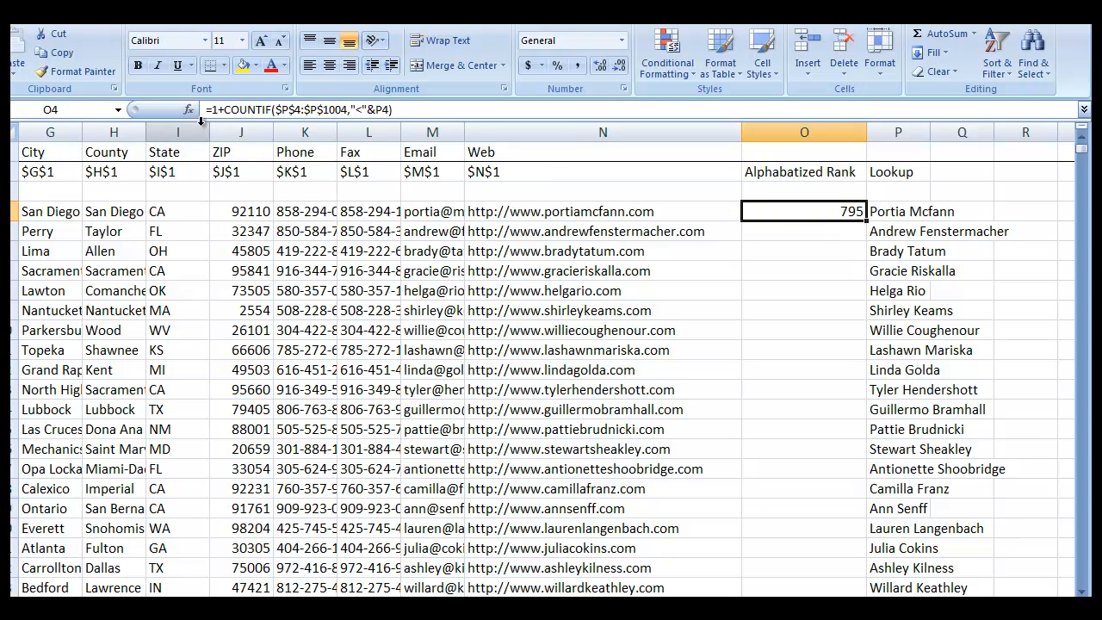
drag(289, 108, 345, 110)
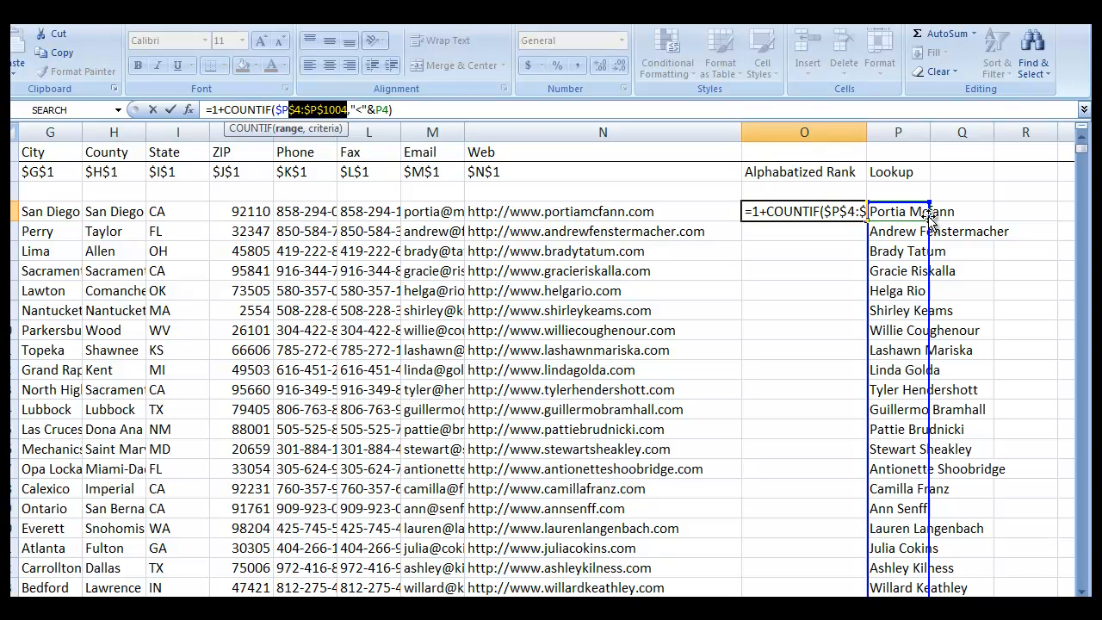
key(Return)
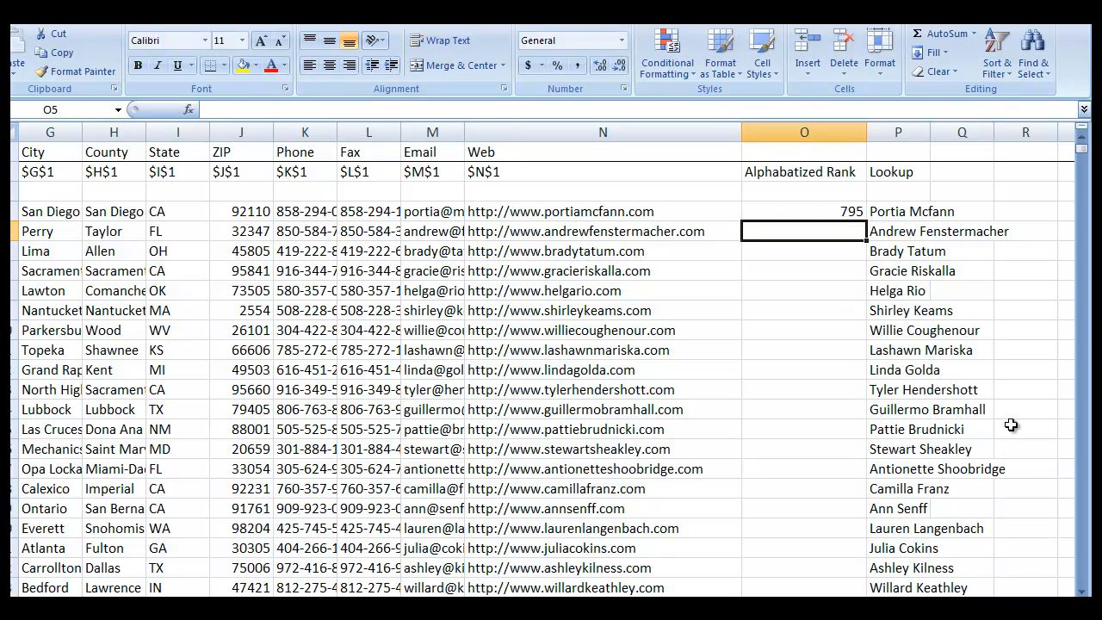
click(837, 209)
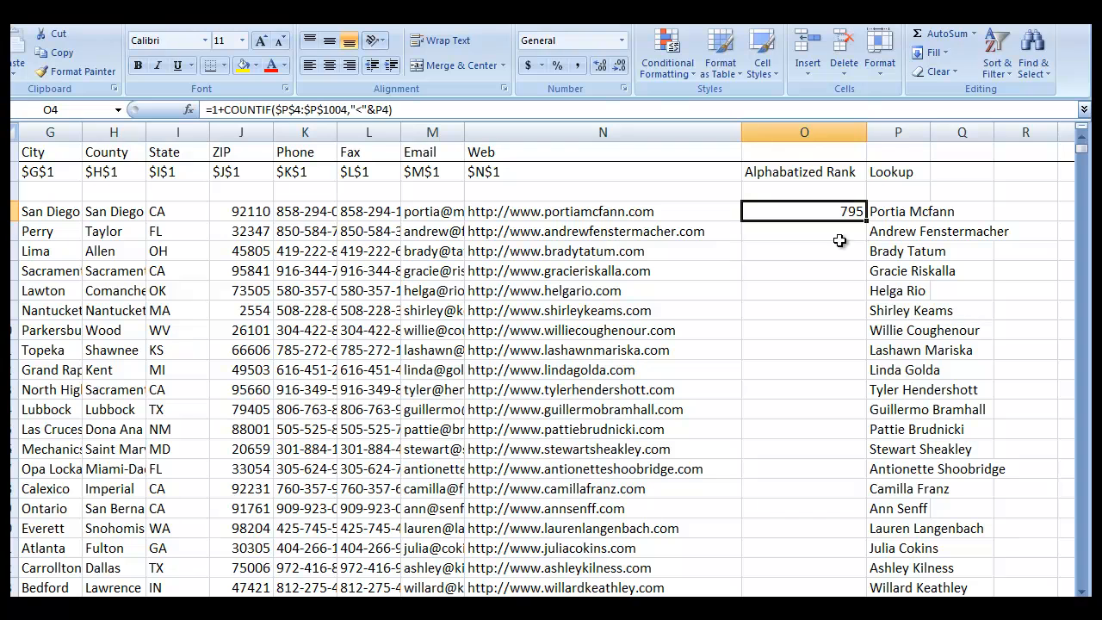
click(885, 210)
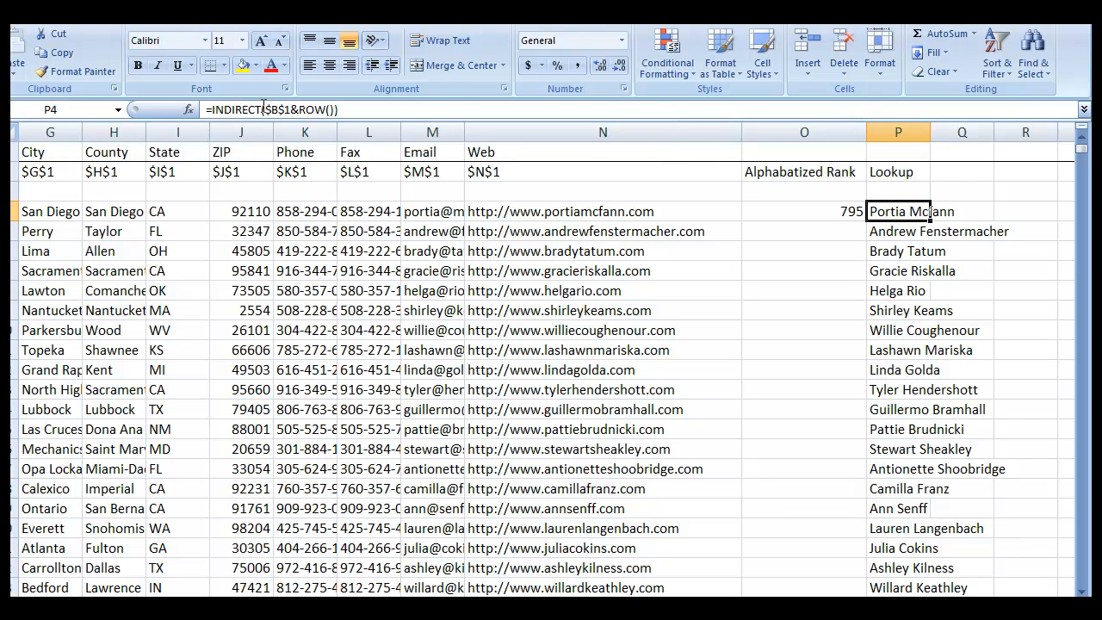
Remove the leading 1+ from the COUNTIF rank formula in O4
click(830, 213)
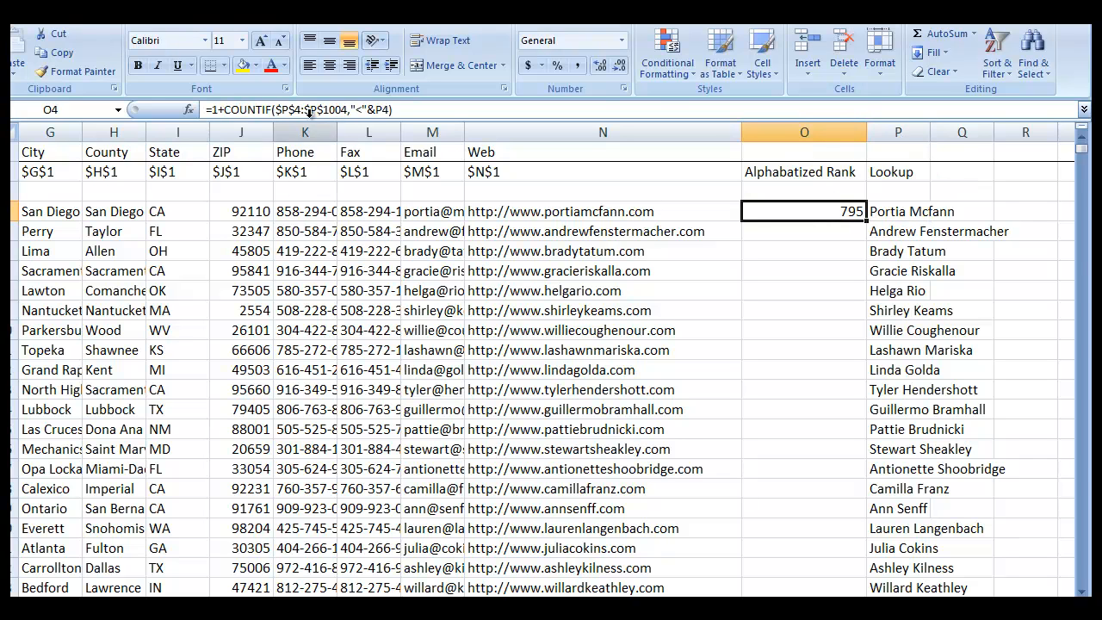
click(225, 110)
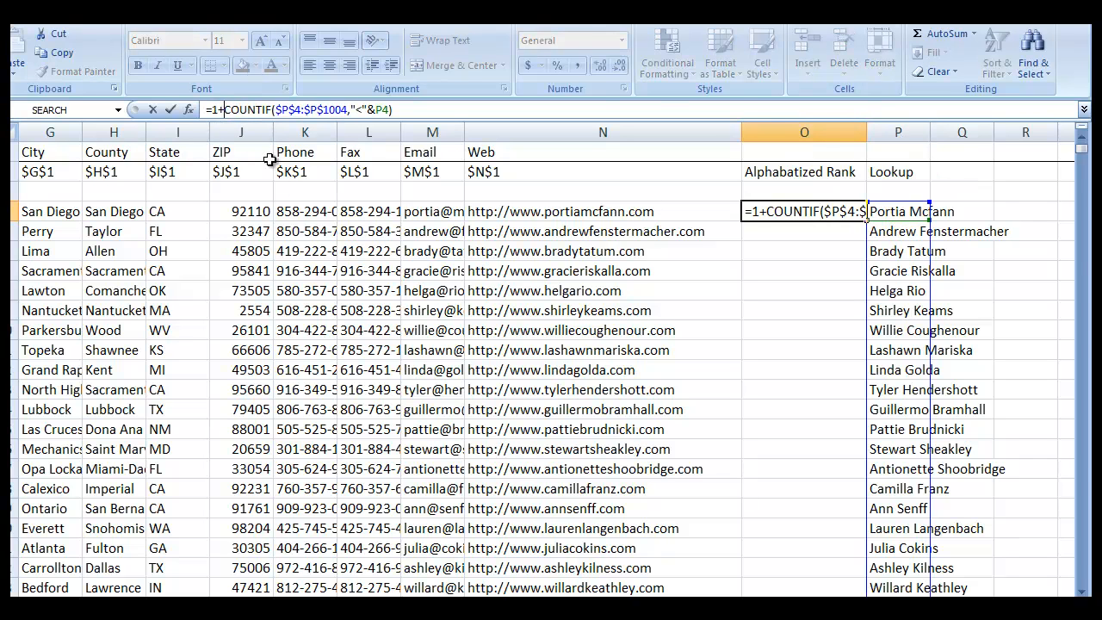
key(BackSpace)
key(BackSpace)
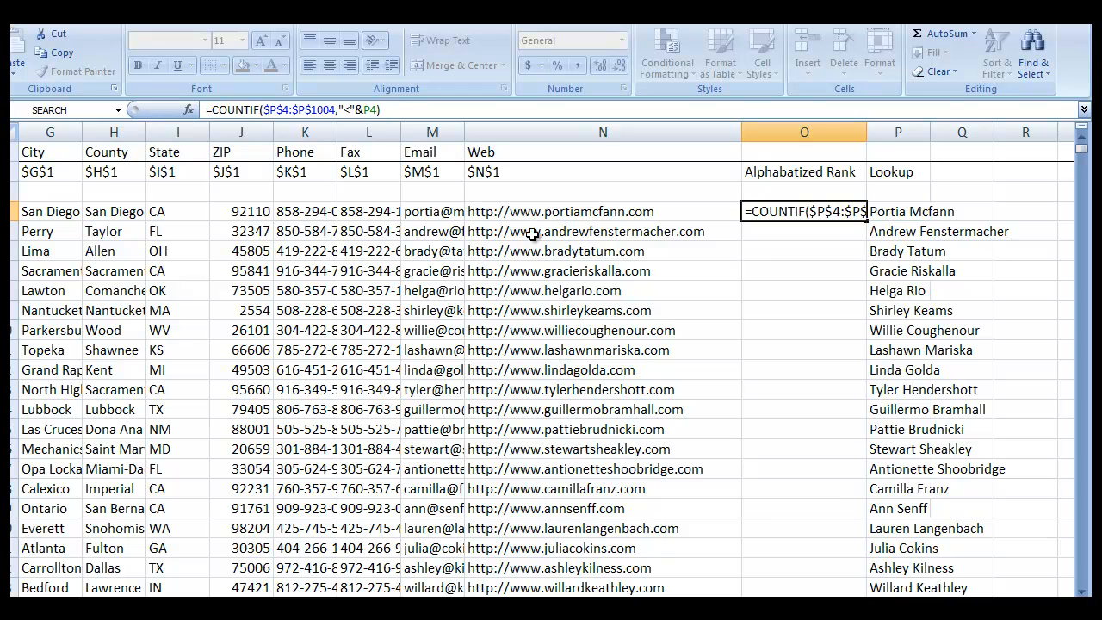
key(Return)
Append +1 to the end of the COUNTIF rank formula in O4
click(840, 209)
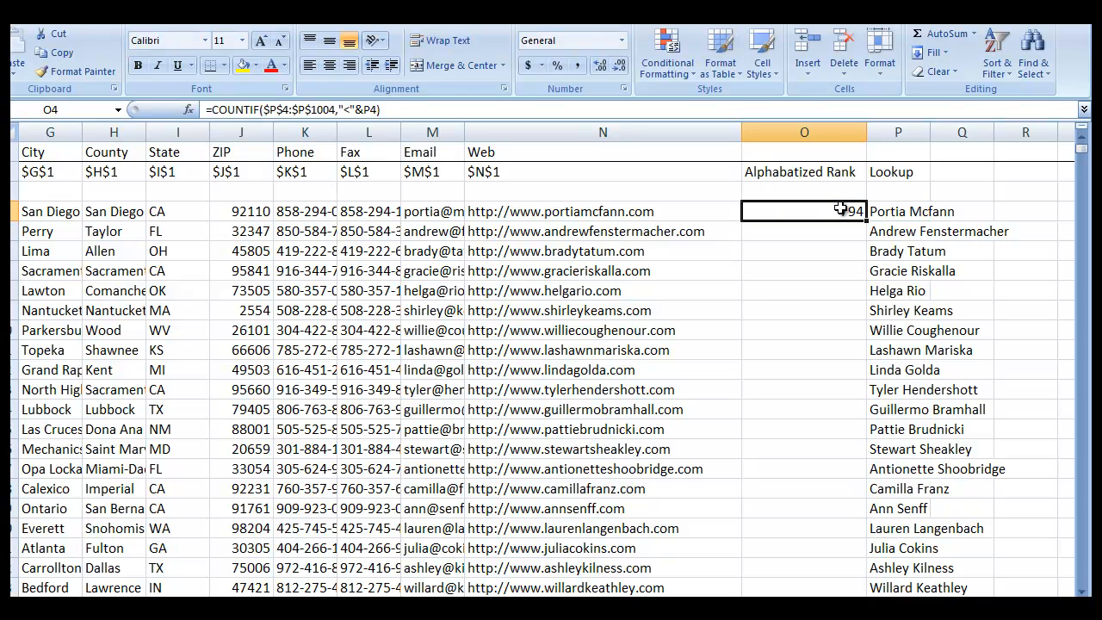
click(220, 111)
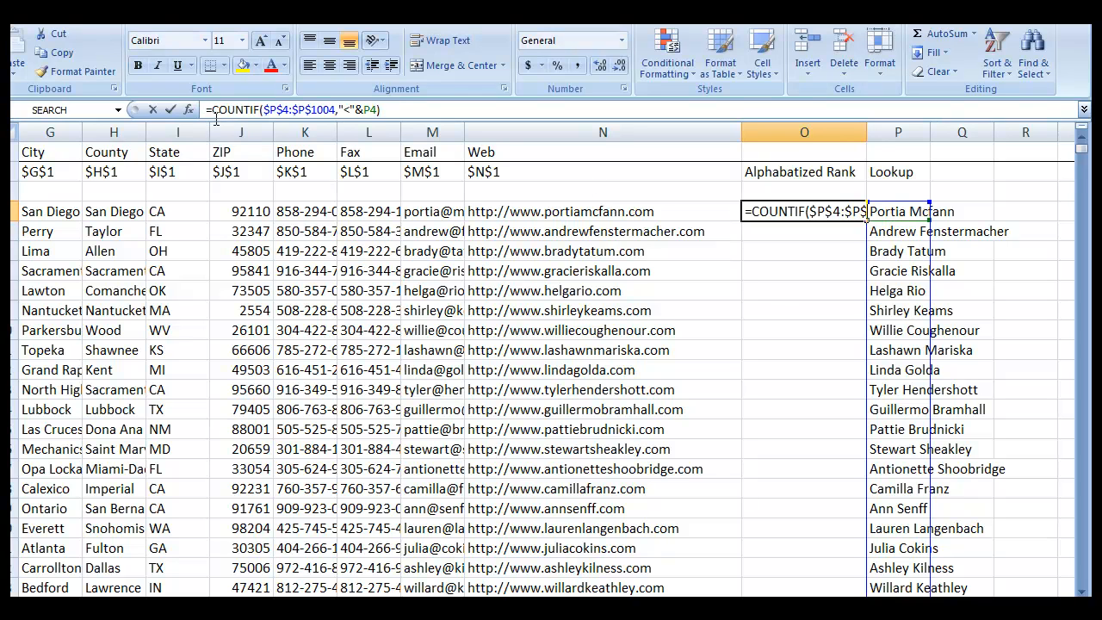
click(449, 115)
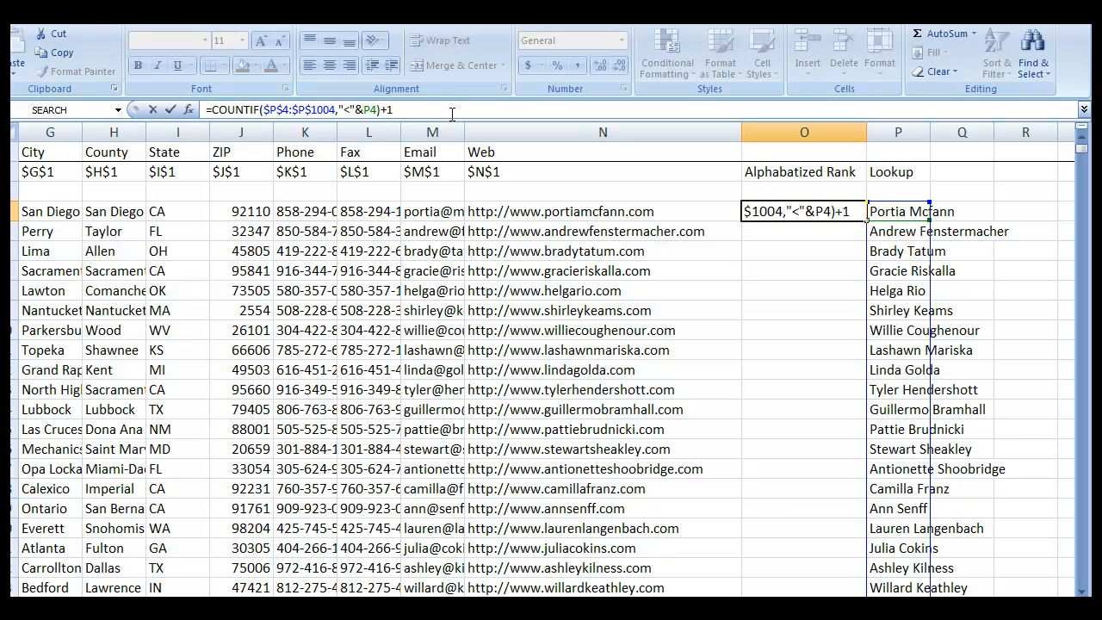
key(Return)
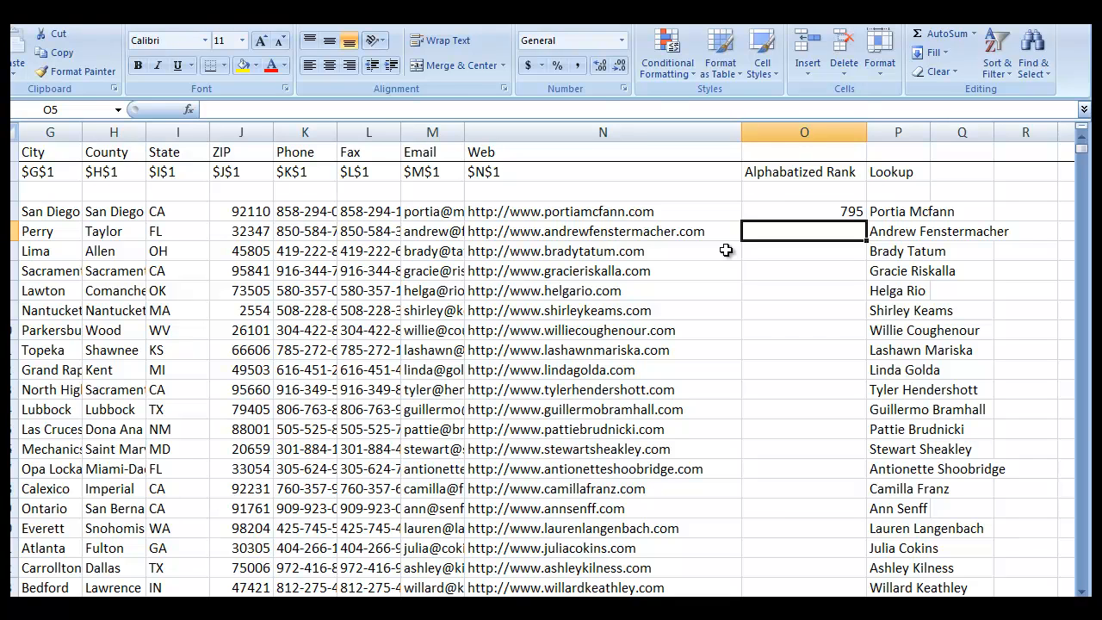
Fill the O4 rank formula down the Alphabatized Rank column for all records
click(848, 213)
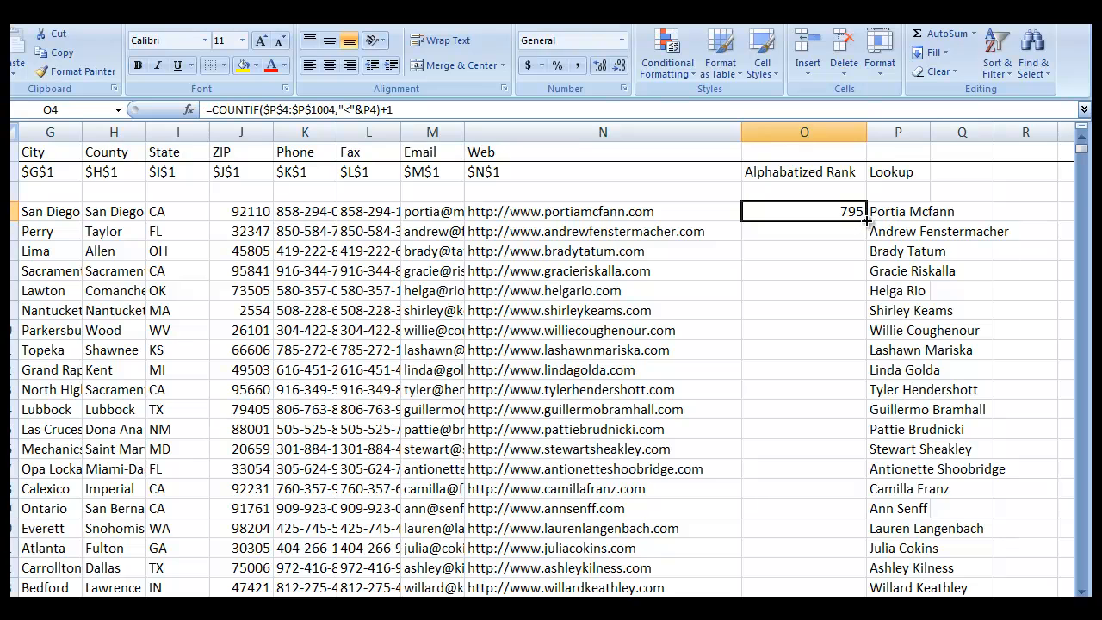
double_click(865, 220)
scroll(891, 258, down, 1)
scroll(891, 268, up, 1)
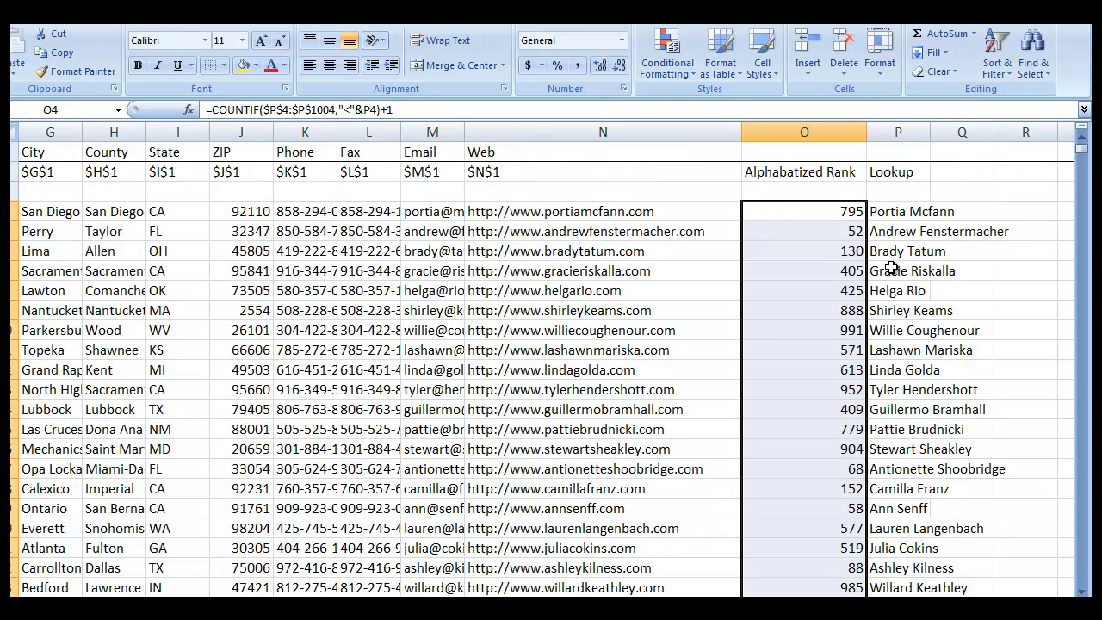
Examine the names down the list together with their alphabetical ranks
middle_click(901, 266)
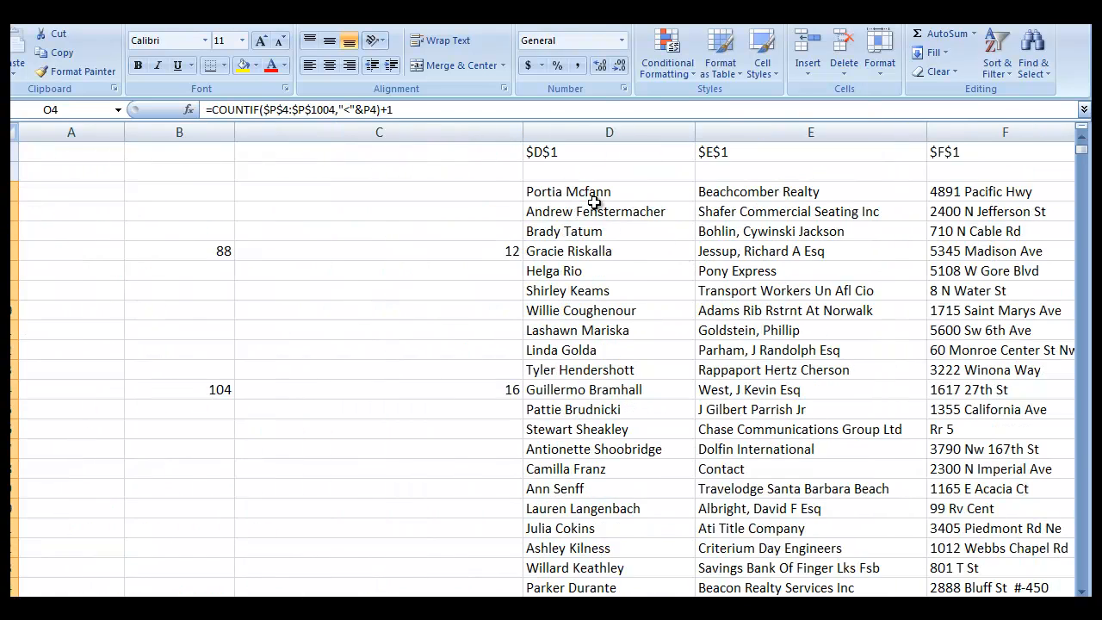
scroll(595, 215, down, 6)
scroll(574, 331, down, 6)
middle_click(617, 413)
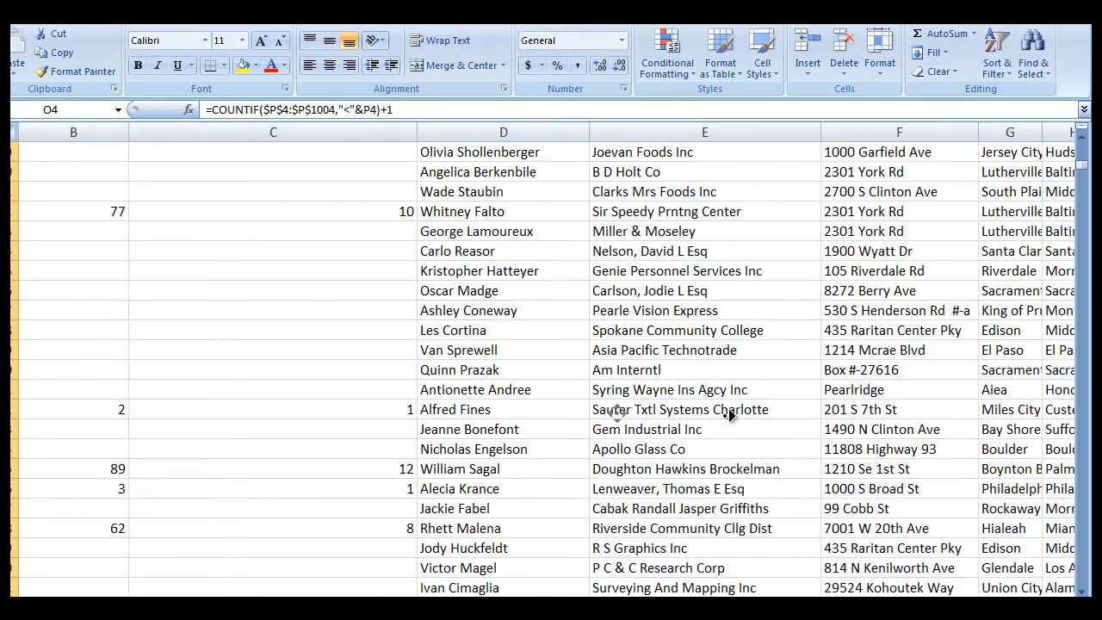
middle_click(725, 413)
scroll(772, 402, down, 2)
scroll(777, 400, up, 7)
scroll(723, 232, left, 1)
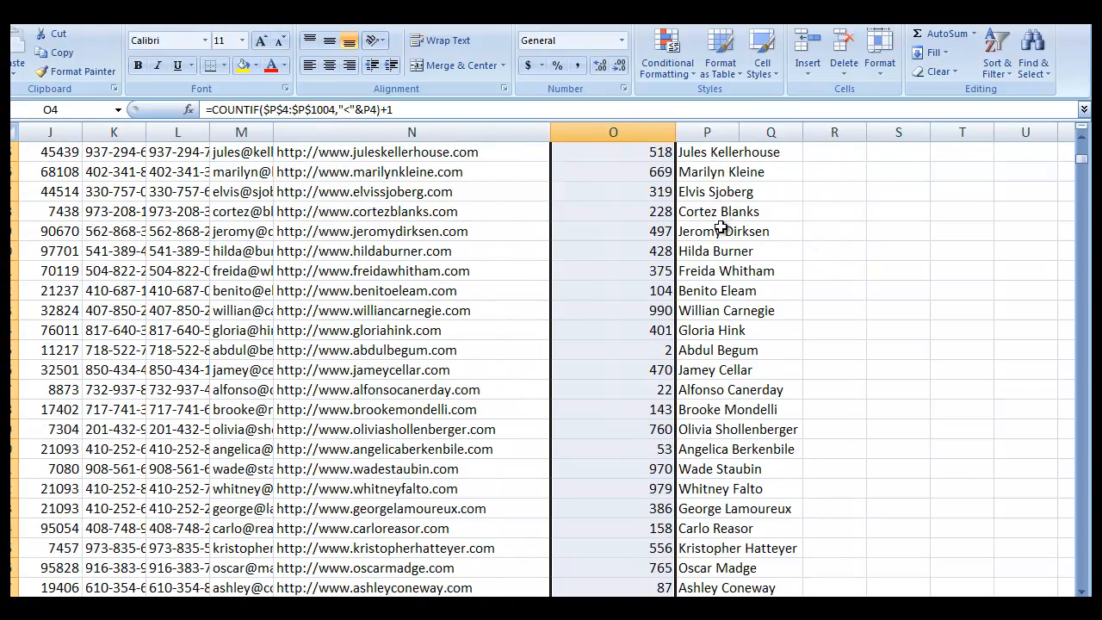
Search the sheet for the first name already in the find box and select the last matching record's rank and Lookup cells
click(720, 191)
key(ctrl+f)
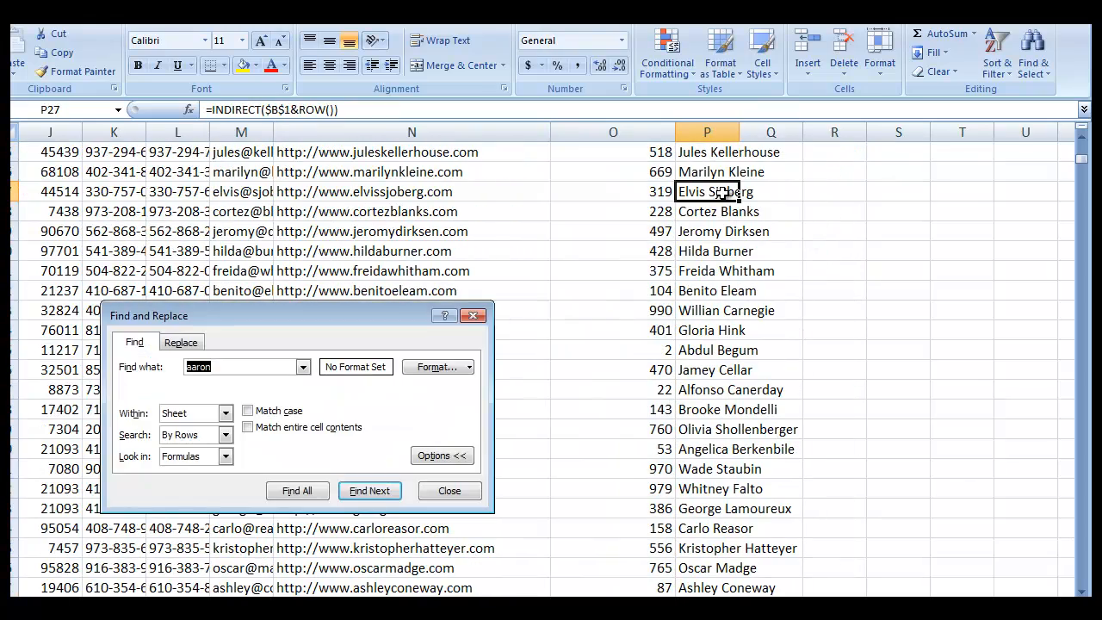
click(368, 491)
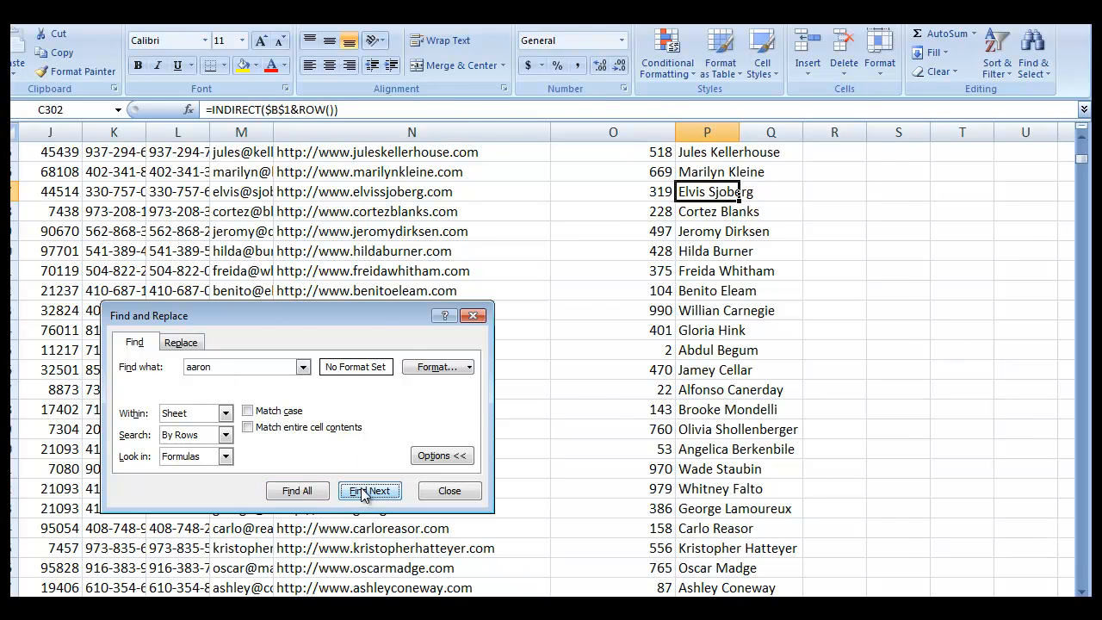
click(368, 490)
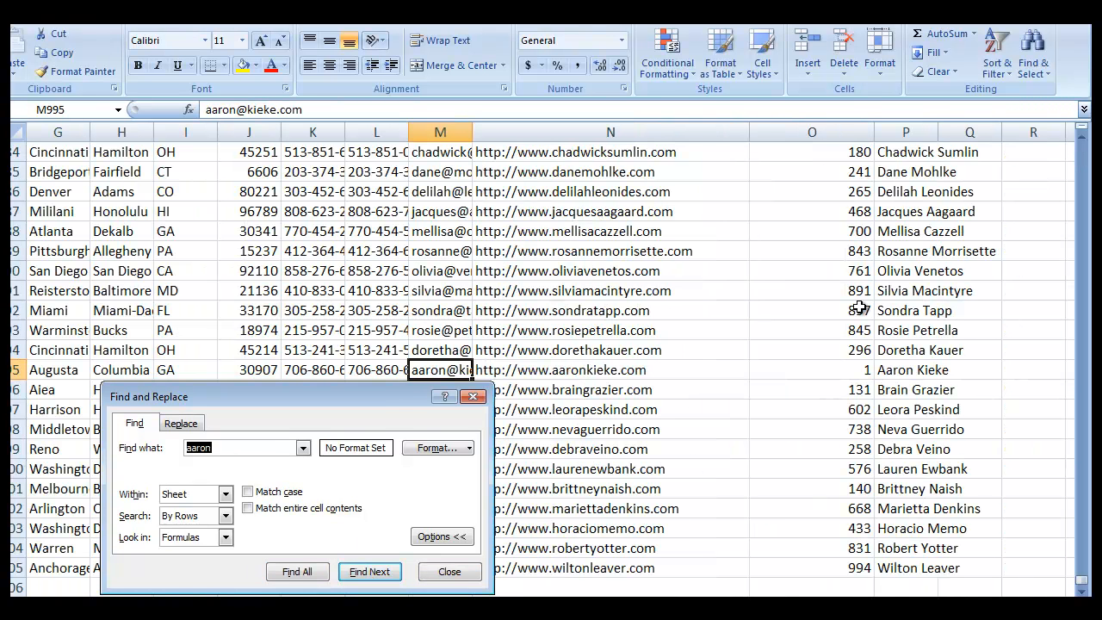
click(912, 370)
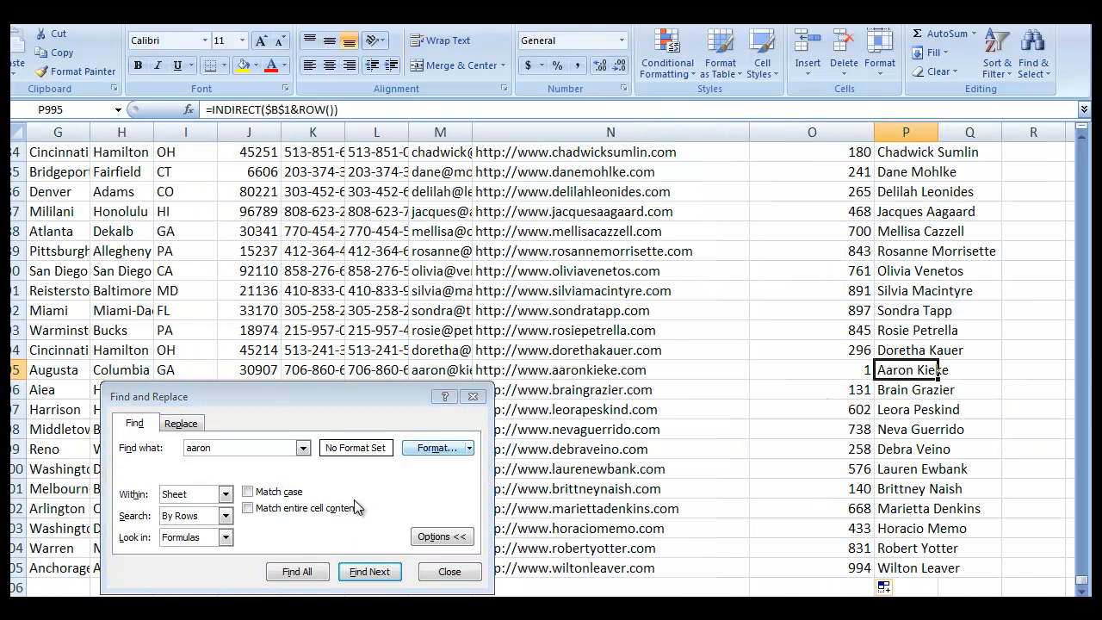
click(449, 571)
drag(863, 375, 903, 369)
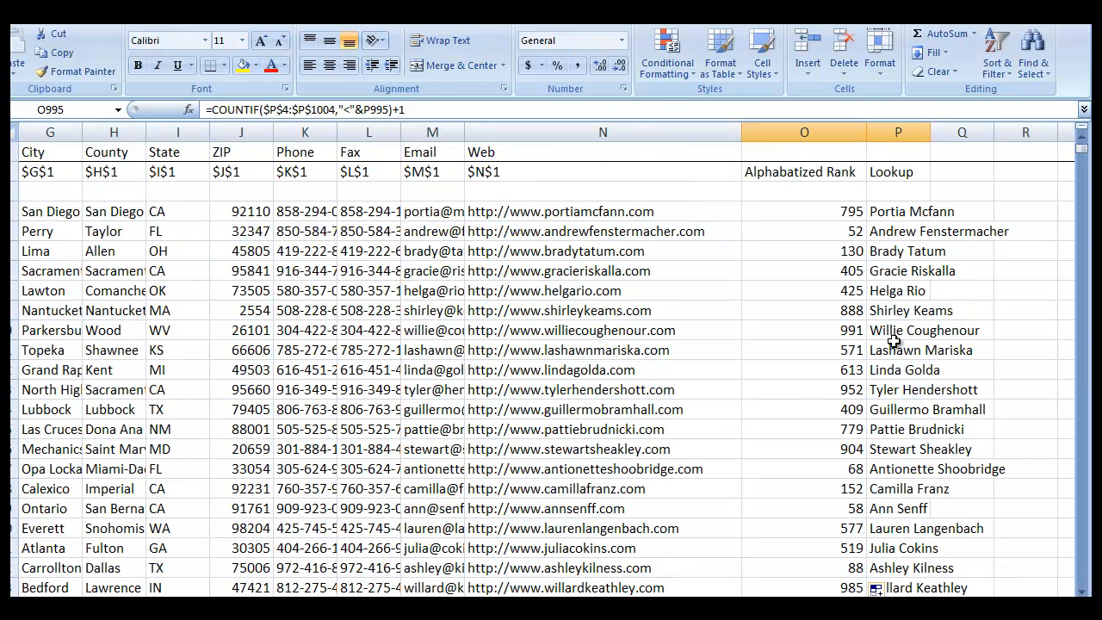
Insert a blank column O before the Alphabatized Rank column and narrow it
click(822, 131)
right_click(820, 138)
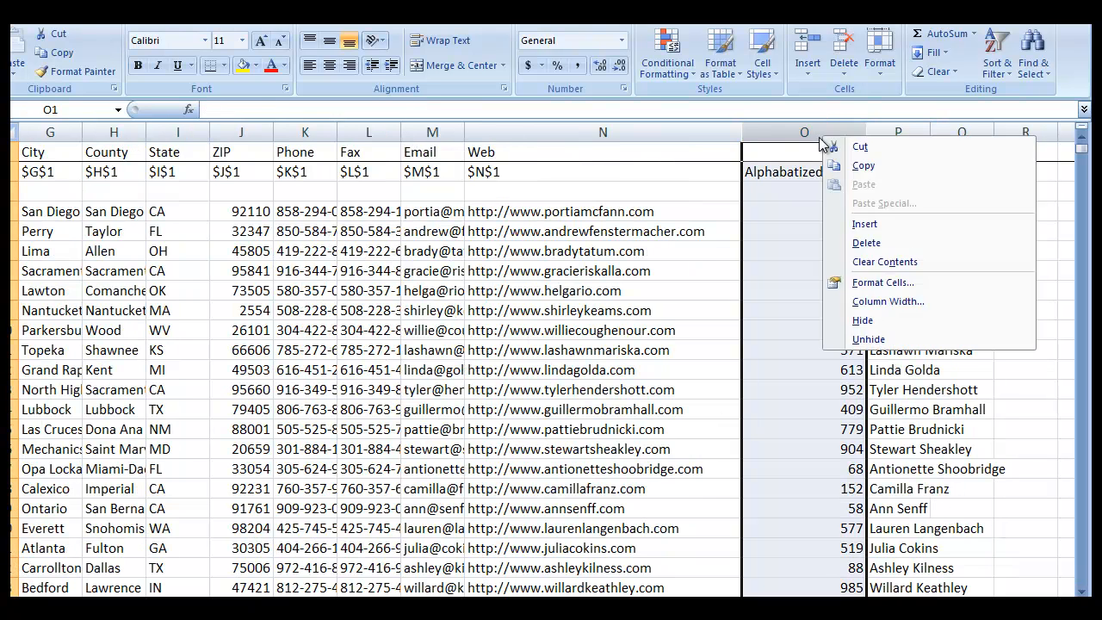
click(902, 223)
click(949, 307)
scroll(949, 307, right, 3)
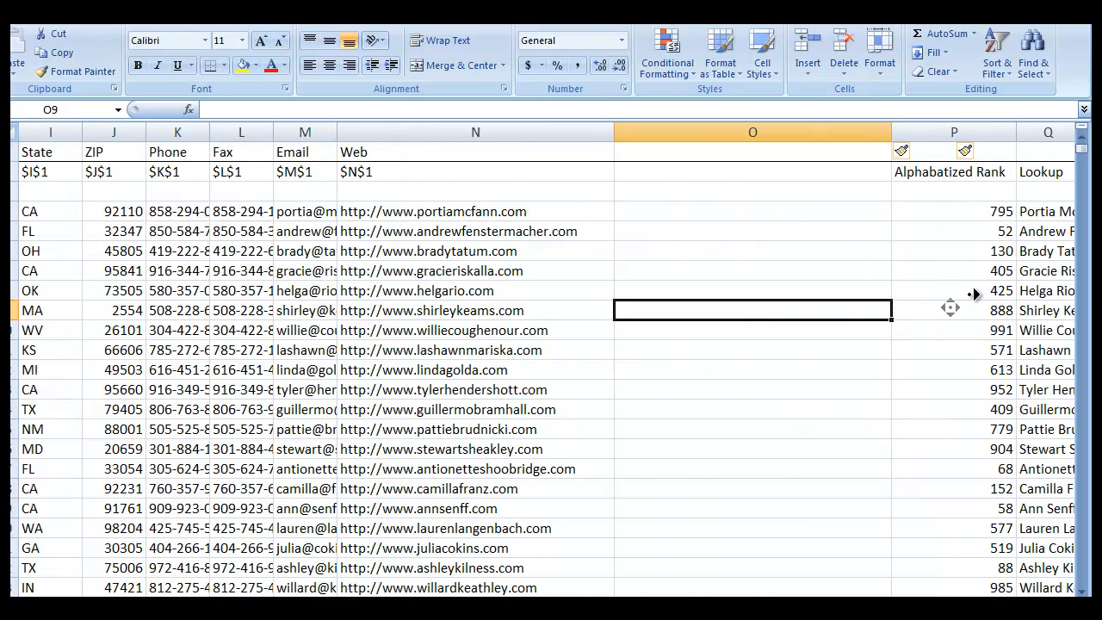
drag(829, 134, 647, 134)
Enter 1 and 2 in O4 and O5, and fill the series down column O to 1003 in row 1006
click(614, 215)
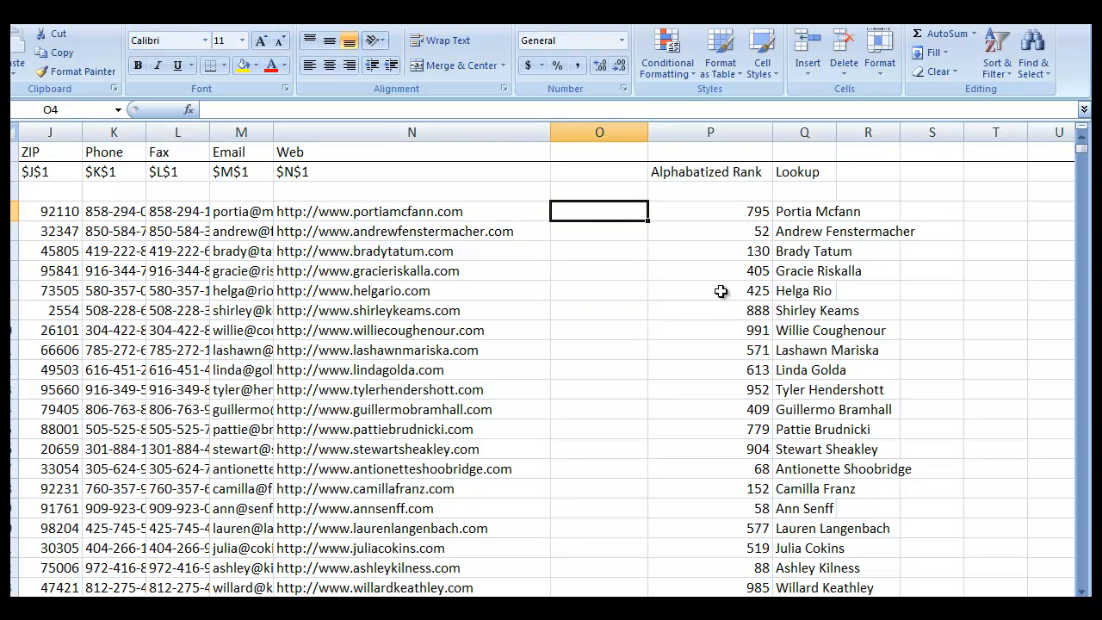
text(1)
click(618, 234)
text(2)
click(656, 292)
drag(620, 211, 623, 230)
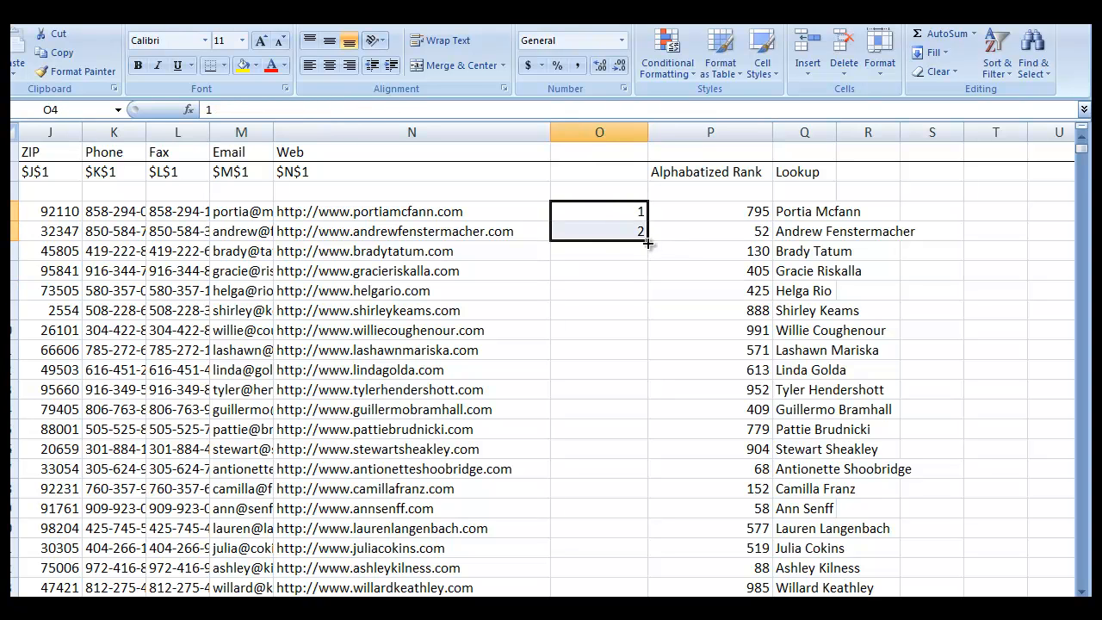
drag(648, 250, 726, 589)
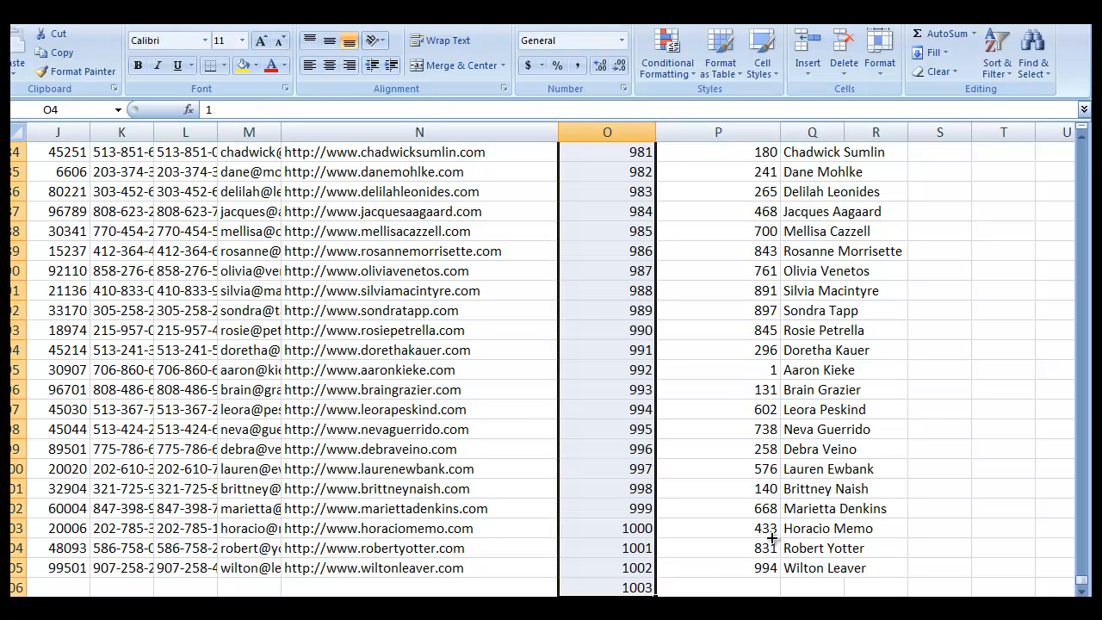
click(759, 561)
click(637, 585)
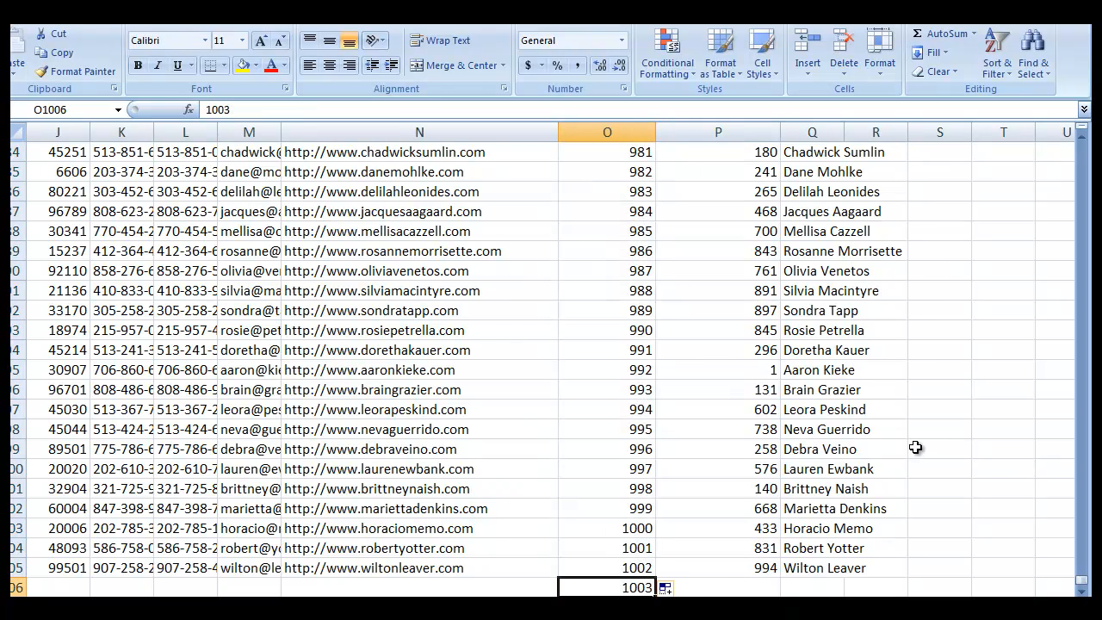
middle_click(730, 433)
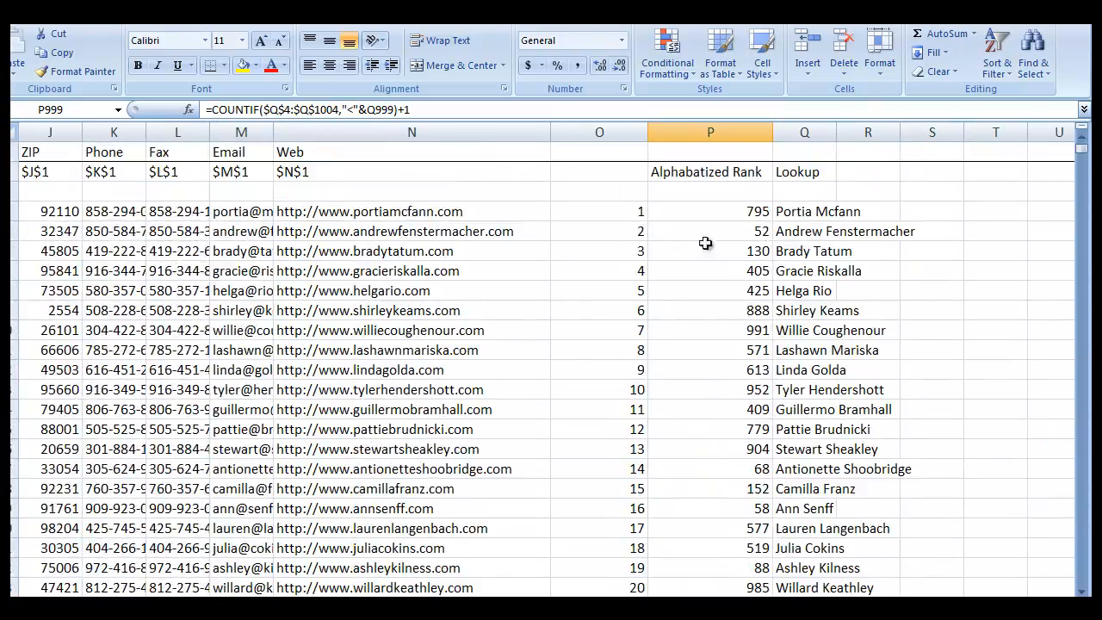
Begin a VLOOKUP formula in S4 with O4 as the lookup value
click(927, 208)
drag(602, 212, 602, 389)
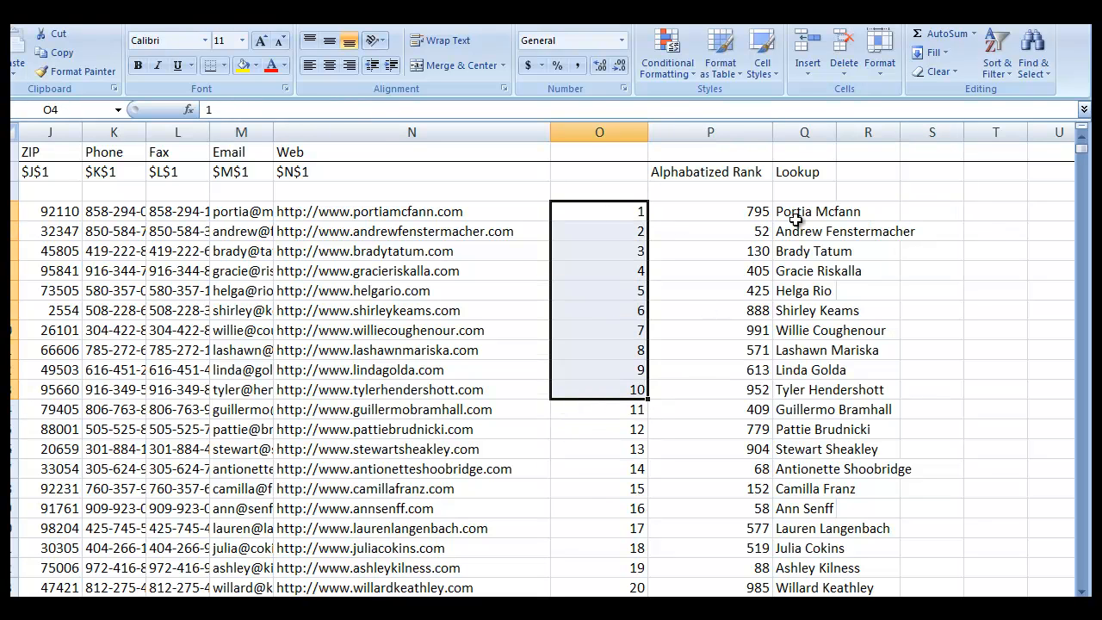
click(610, 226)
click(933, 211)
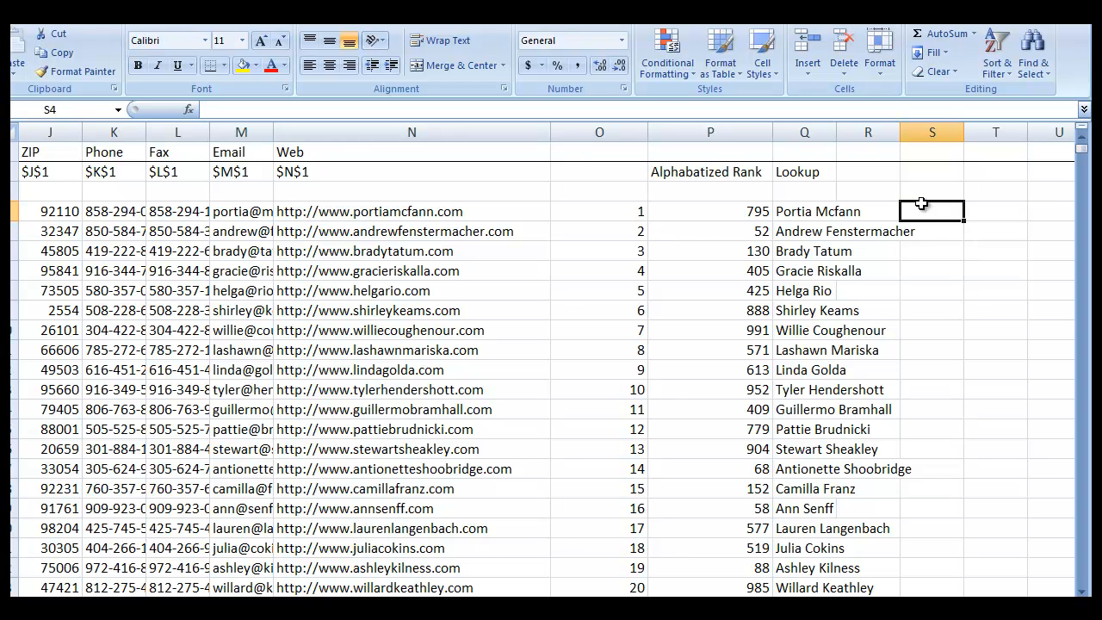
text(=vlo)
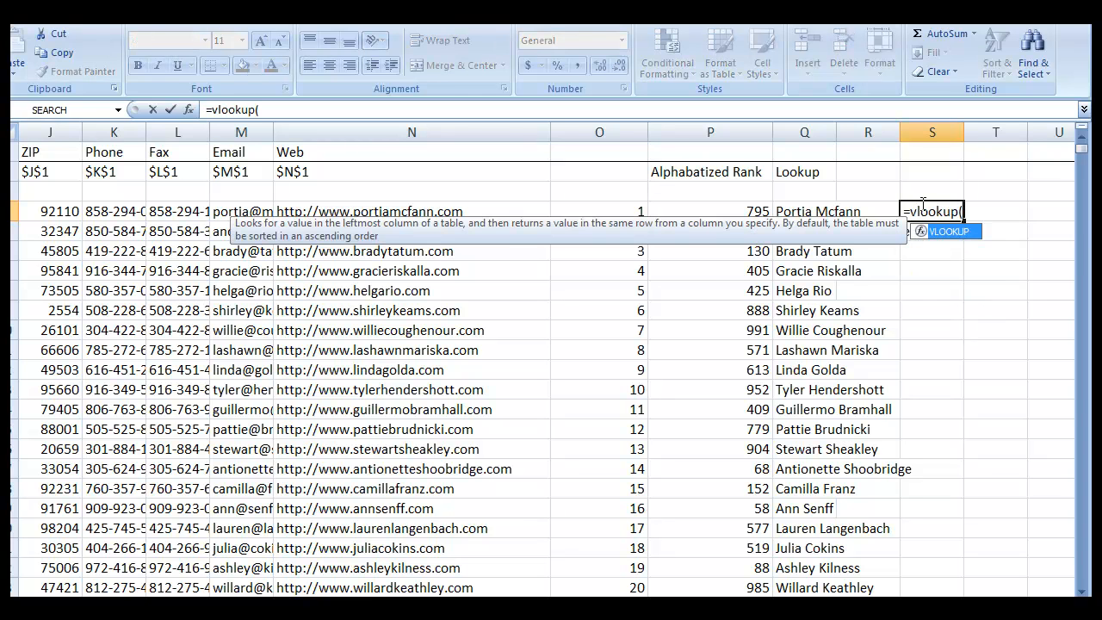
text(okup()
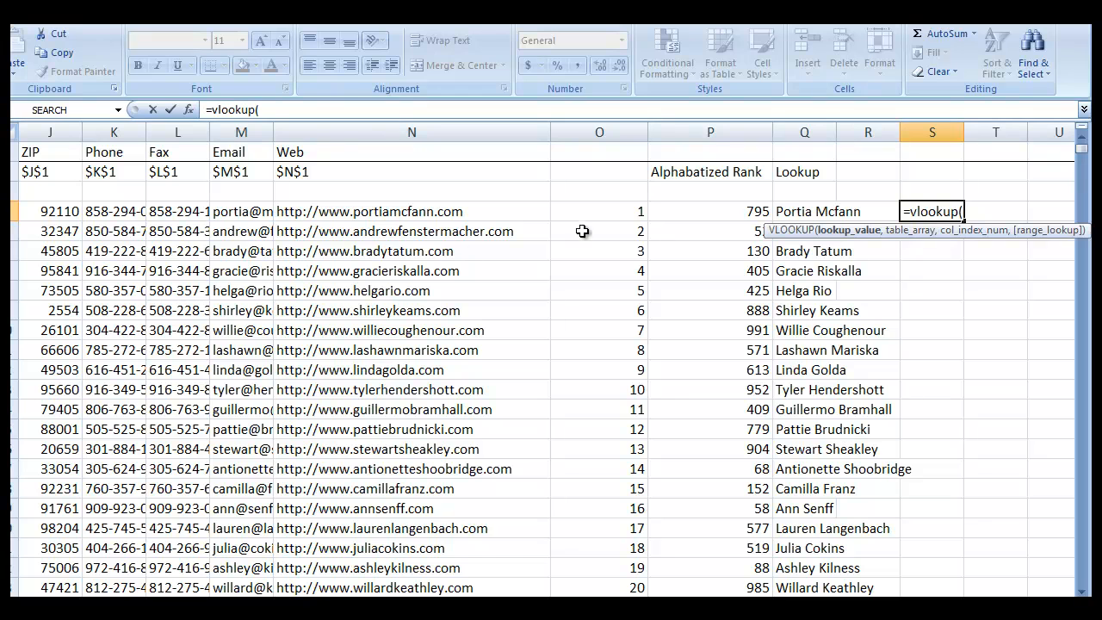
click(620, 209)
text(,)
Complete the S4 VLOOKUP with table array $P:$Q, column index 2 and FALSE for exact match, and enter it
click(747, 128)
drag(747, 128, 809, 128)
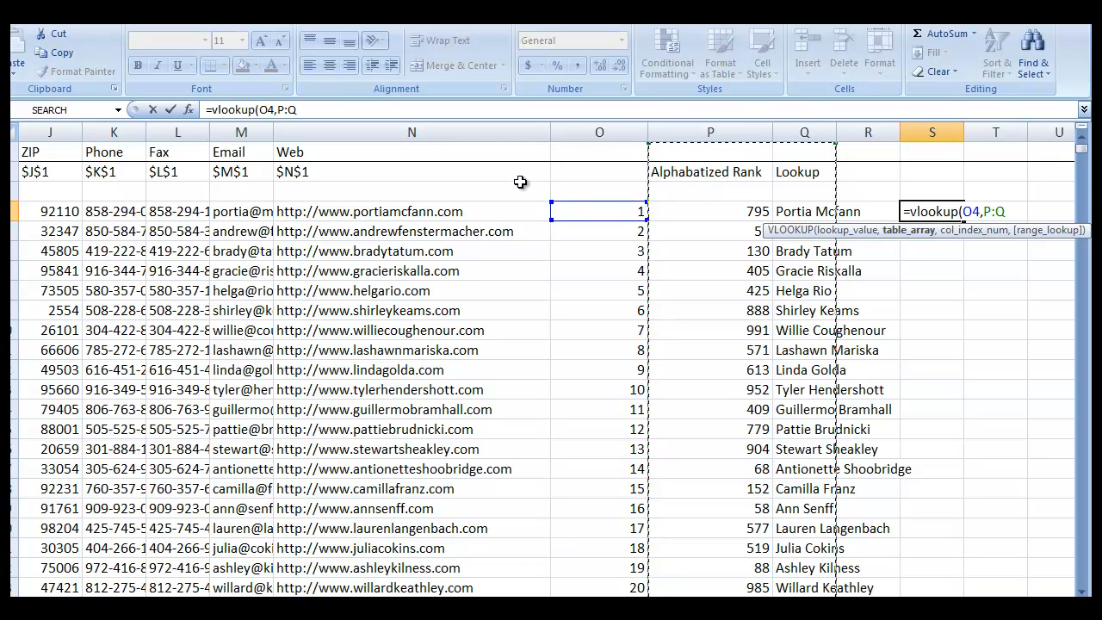
key(F4)
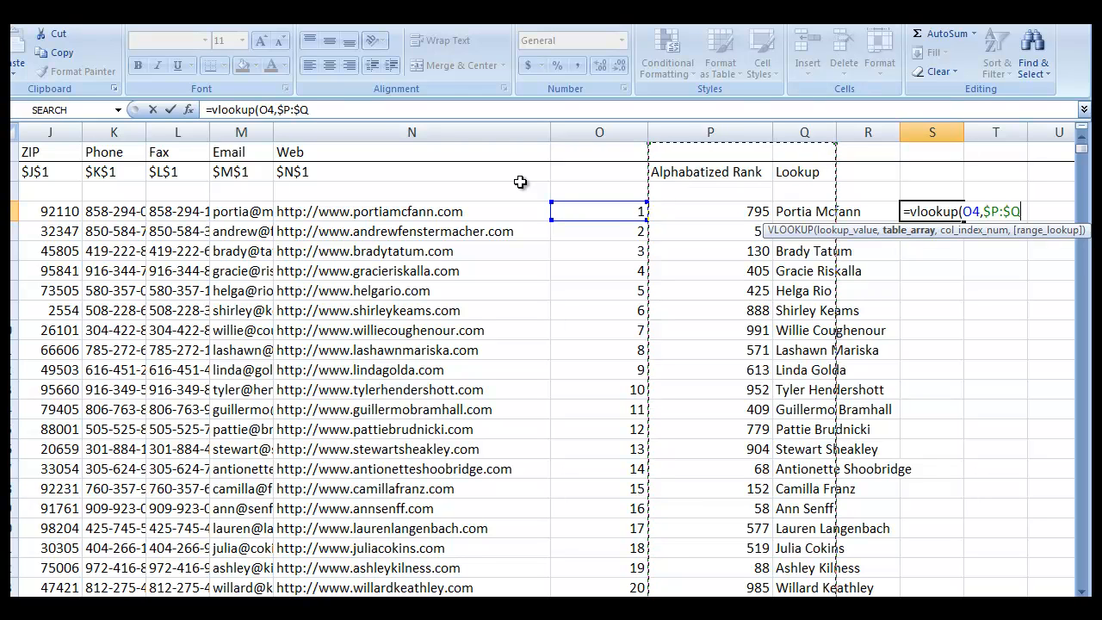
text(,)
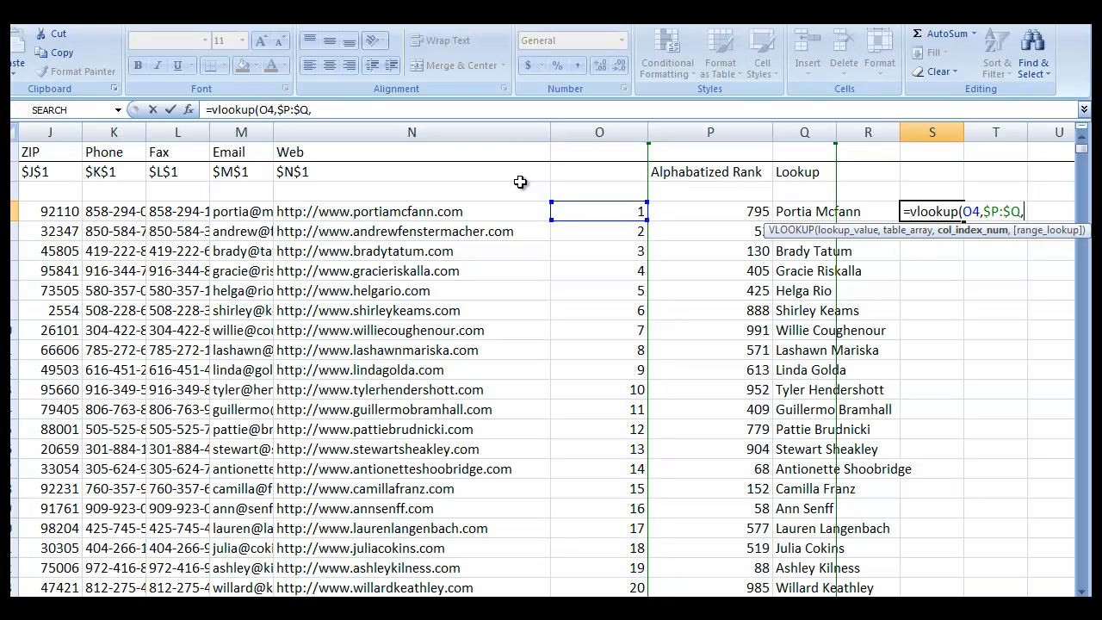
text(2,fa)
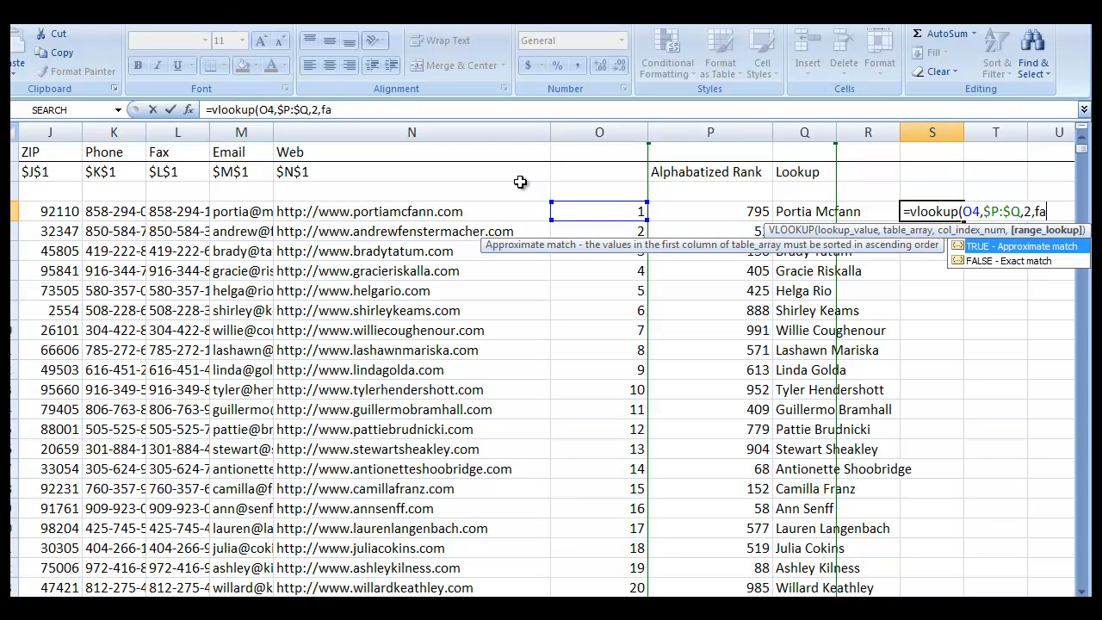
text(lse))
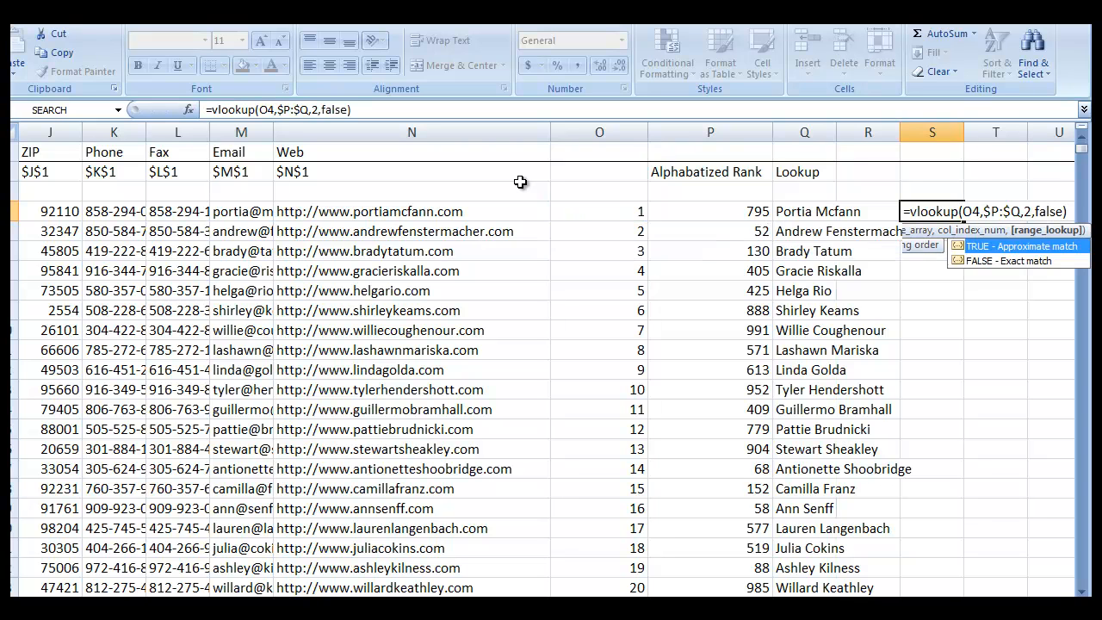
key(Return)
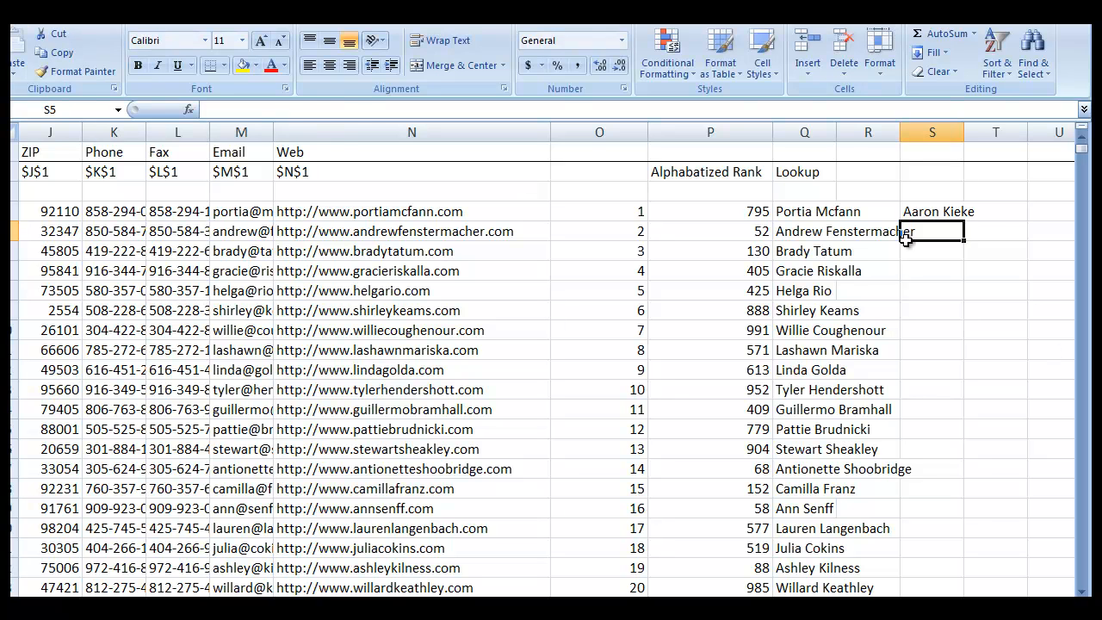
mouse_move(936, 210)
mouse_down()
mouse_move(698, 224)
mouse_move(597, 214)
mouse_move(929, 215)
mouse_up()
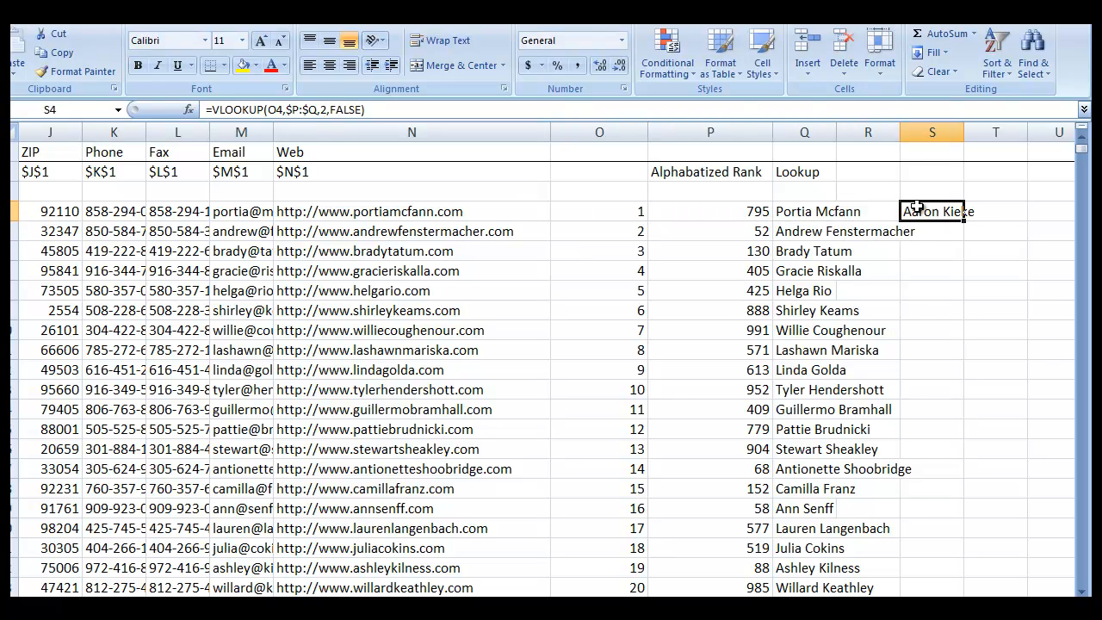
Fill the S4 VLOOKUP formula down column S to the end of the data rows
double_click(964, 220)
middle_click(949, 344)
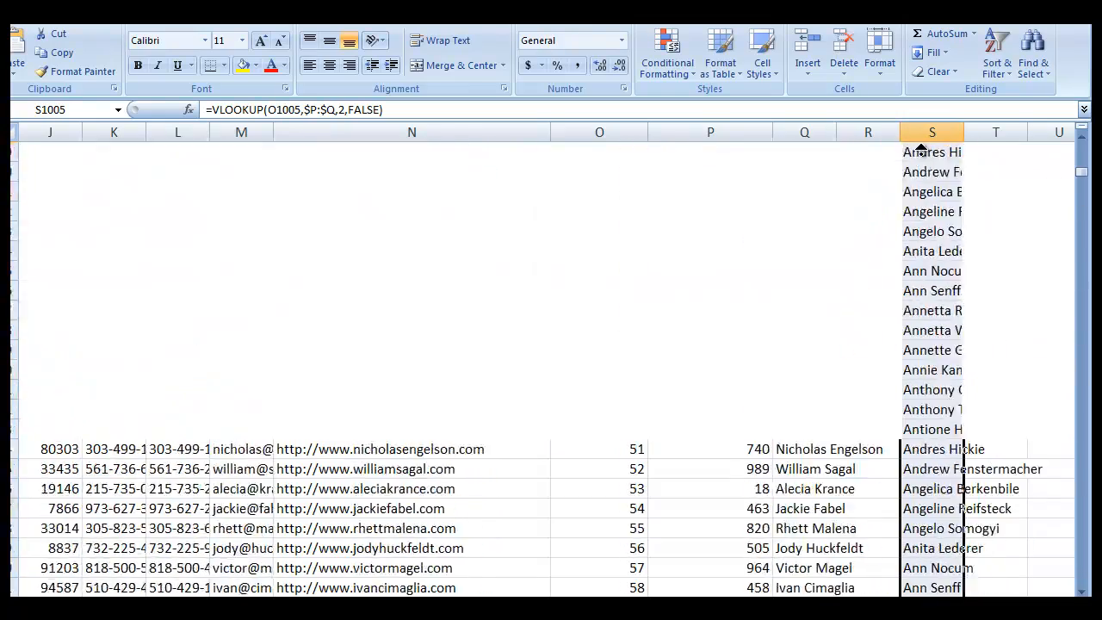
drag(934, 172, 925, 231)
scroll(930, 303, up, 1)
drag(803, 223, 799, 216)
Compare the Alphabatized Rank and Lookup columns with the sorted names in column S
click(755, 219)
click(725, 290)
click(724, 369)
click(728, 410)
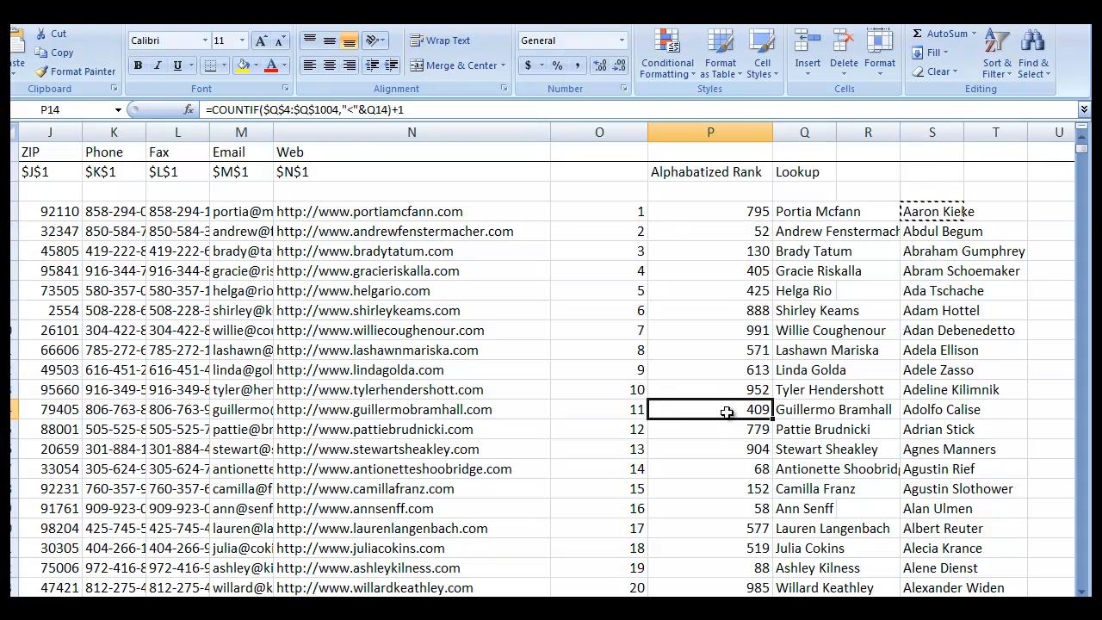
scroll(924, 297, down, 3)
scroll(946, 314, down, 6)
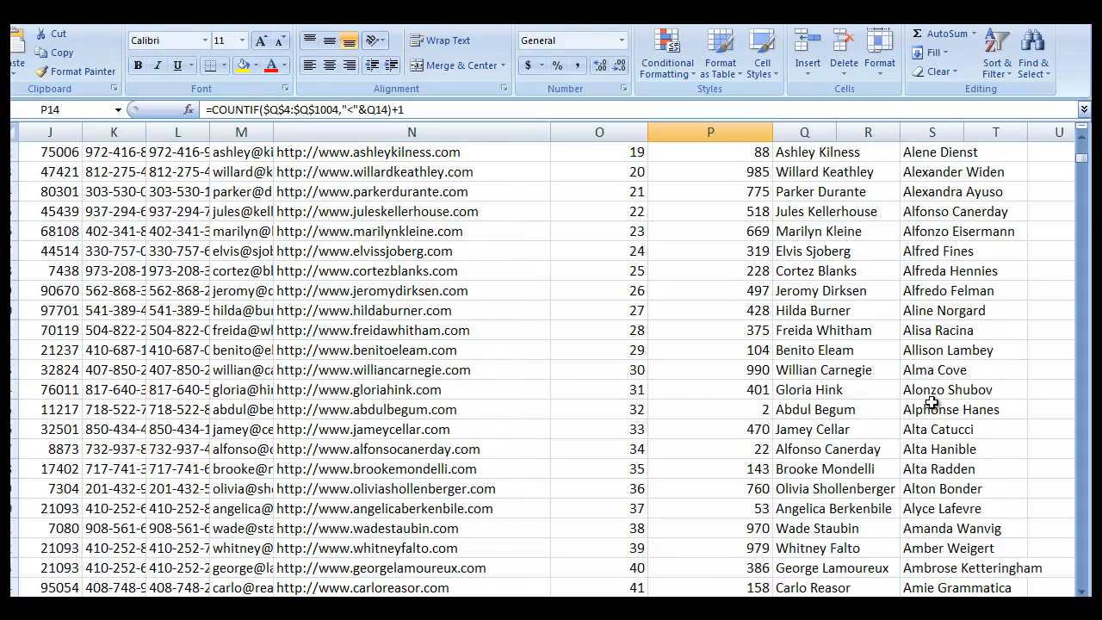
scroll(929, 344, up, 8)
scroll(922, 288, up, 2)
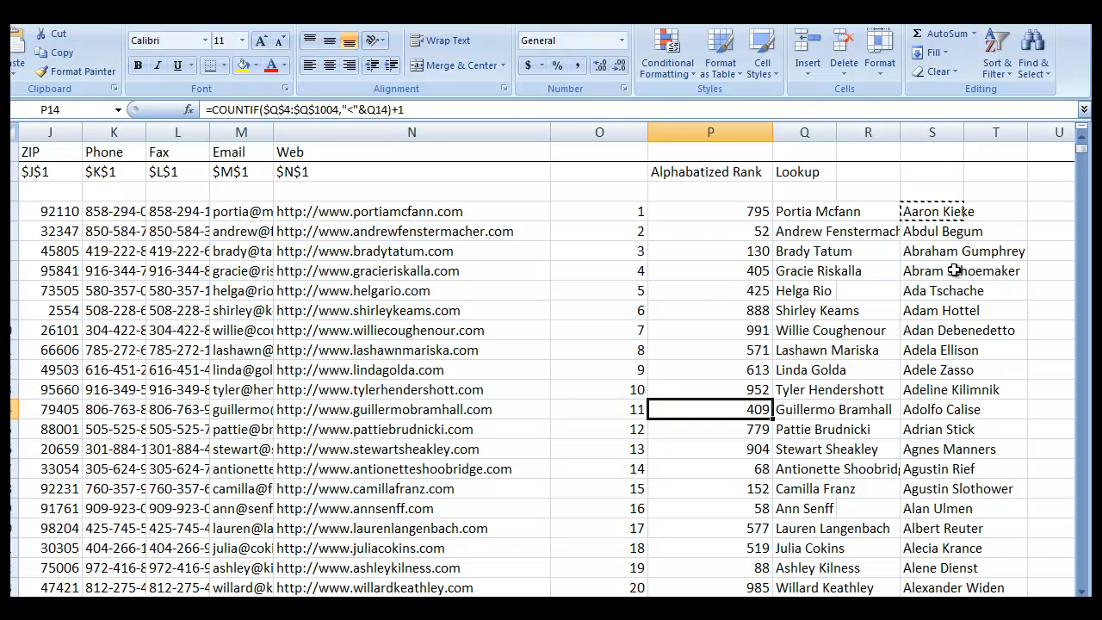
scroll(753, 315, down, 3)
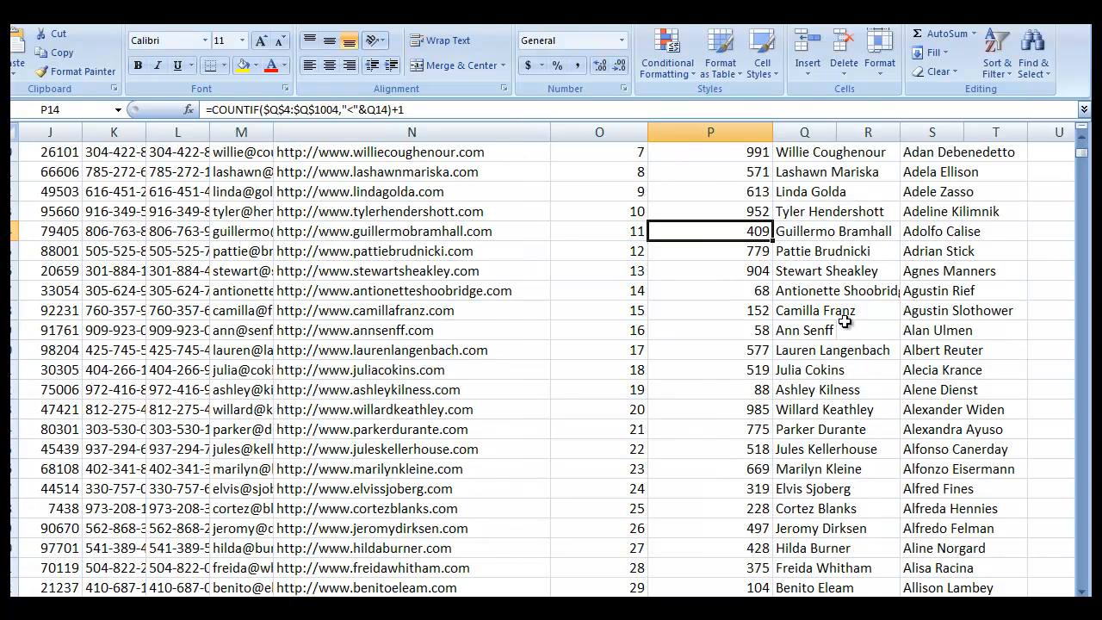
scroll(842, 323, left, 2)
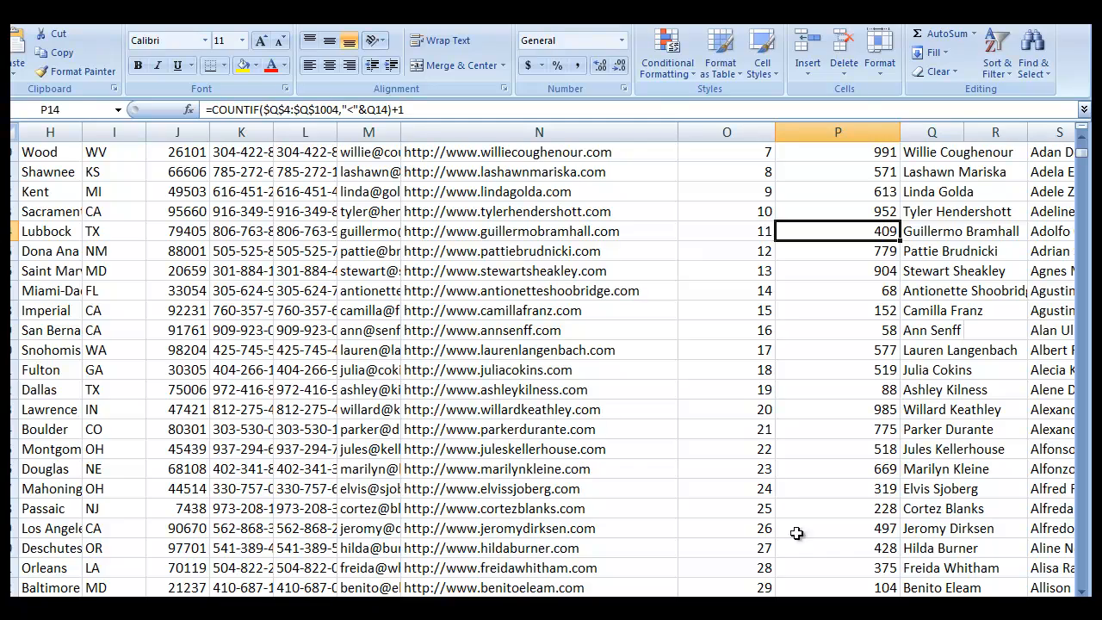
Replace the INDIRECT within-text argument of the SEARCH formula in C4 with a reference to S4
scroll(774, 418, up, 3)
middle_click(738, 296)
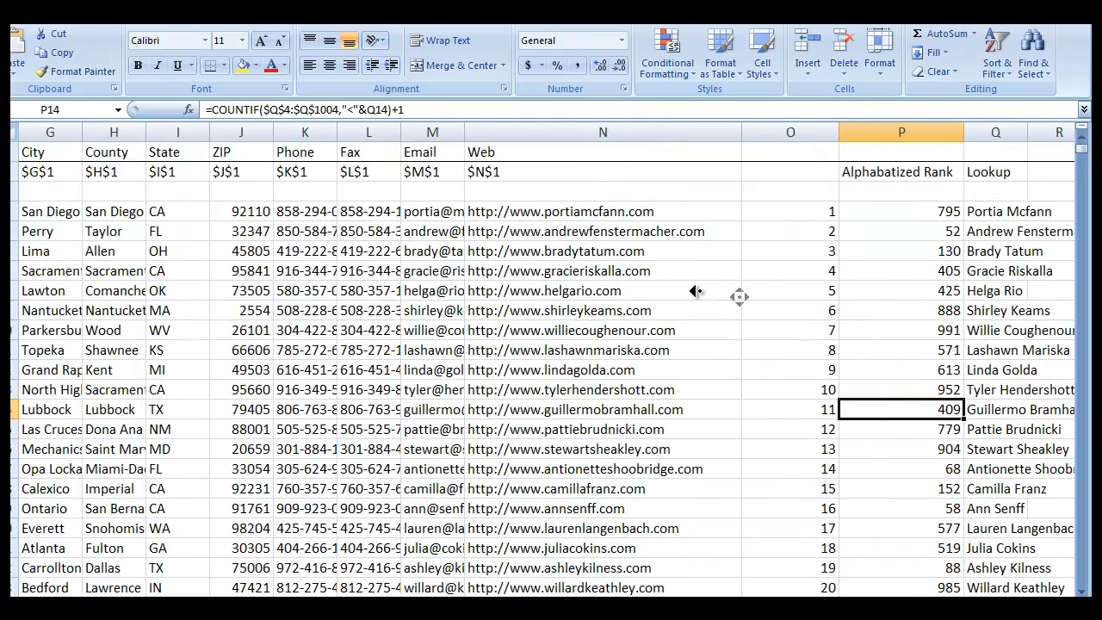
scroll(695, 291, left, 3)
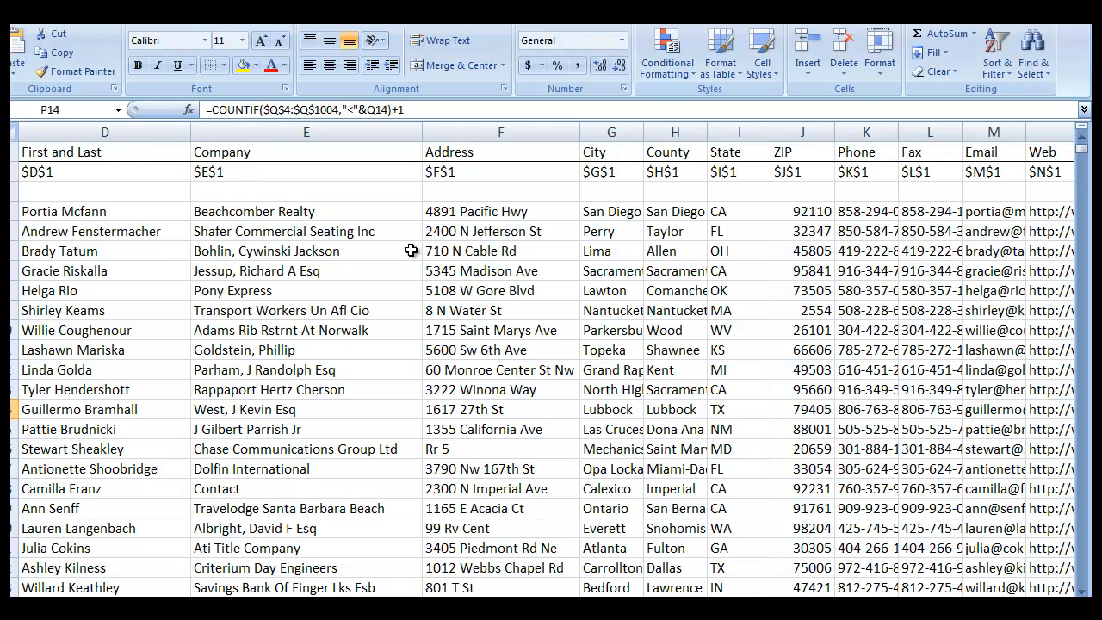
drag(41, 218, 375, 239)
scroll(309, 290, left, 3)
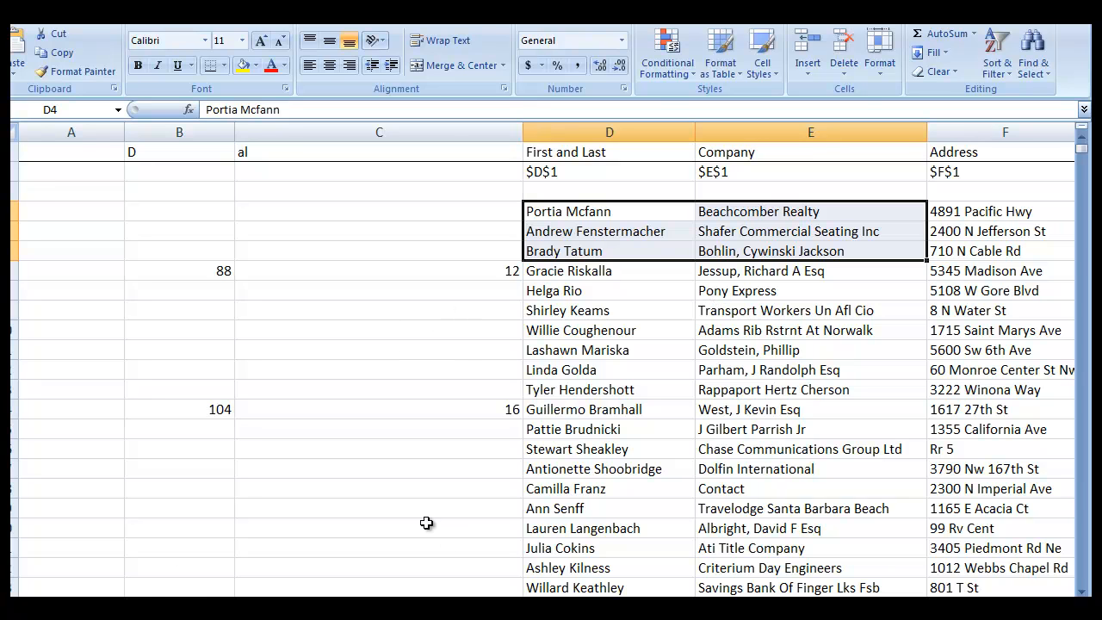
click(463, 211)
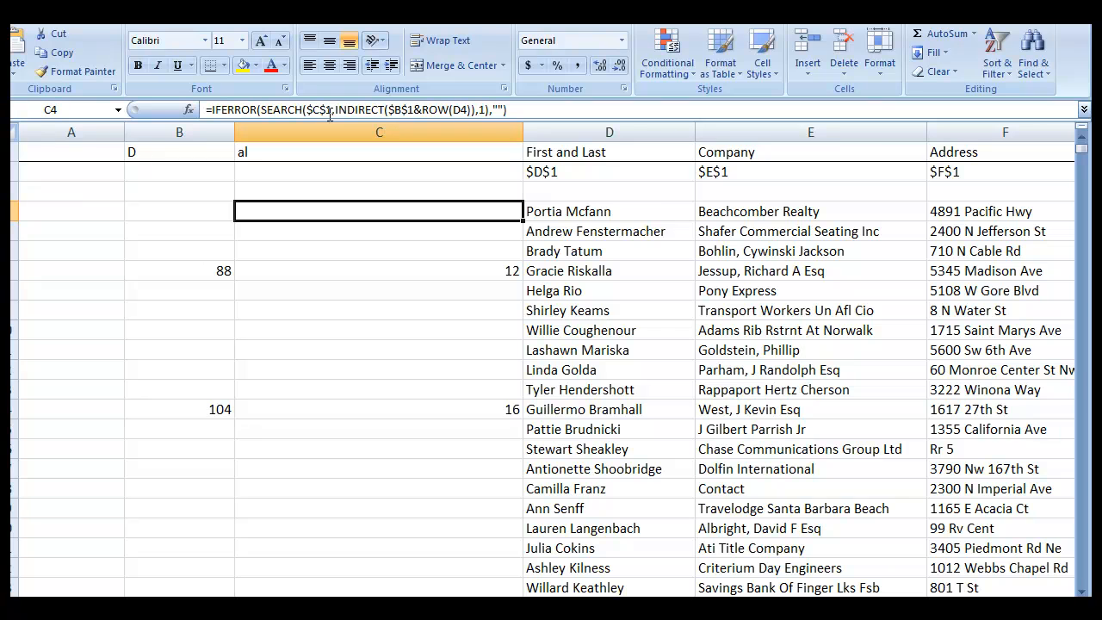
drag(336, 109, 439, 109)
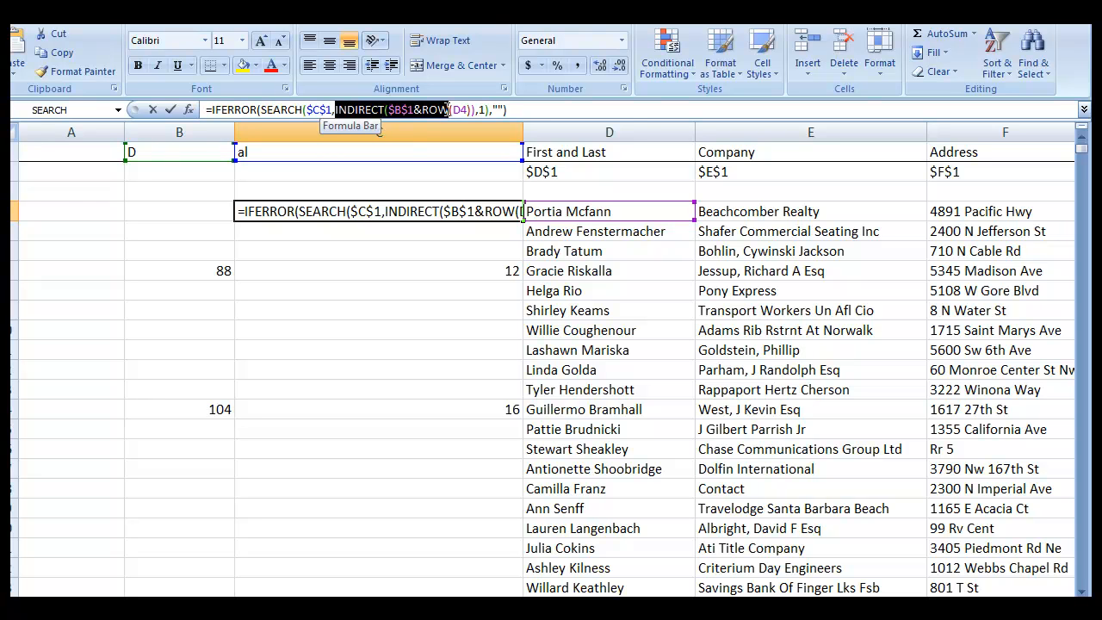
drag(452, 109, 475, 112)
key(Delete)
middle_click(561, 207)
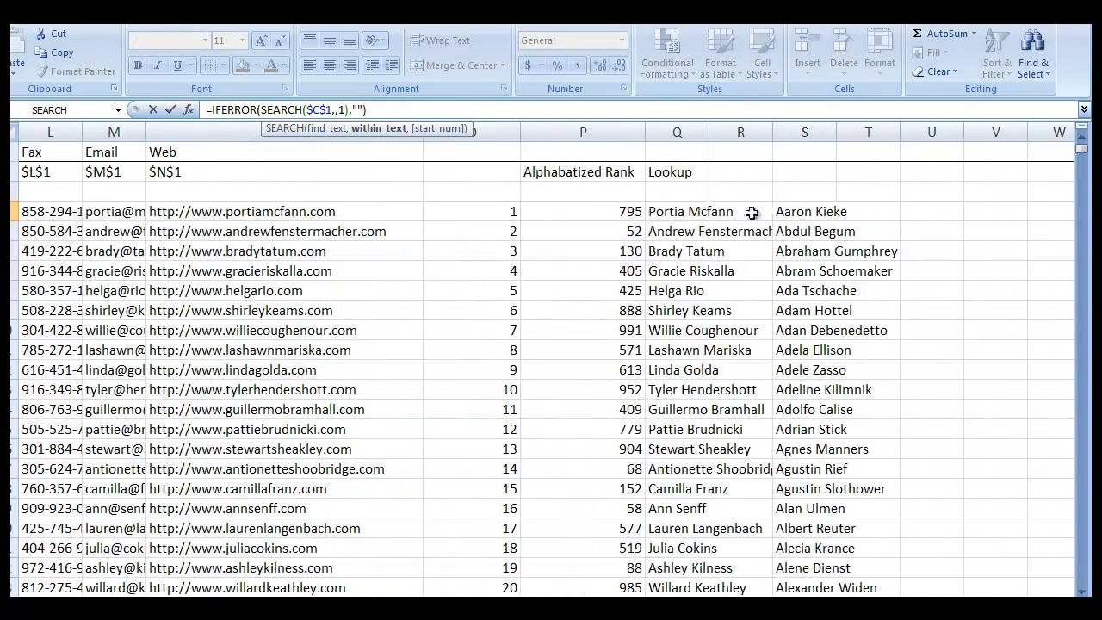
click(789, 212)
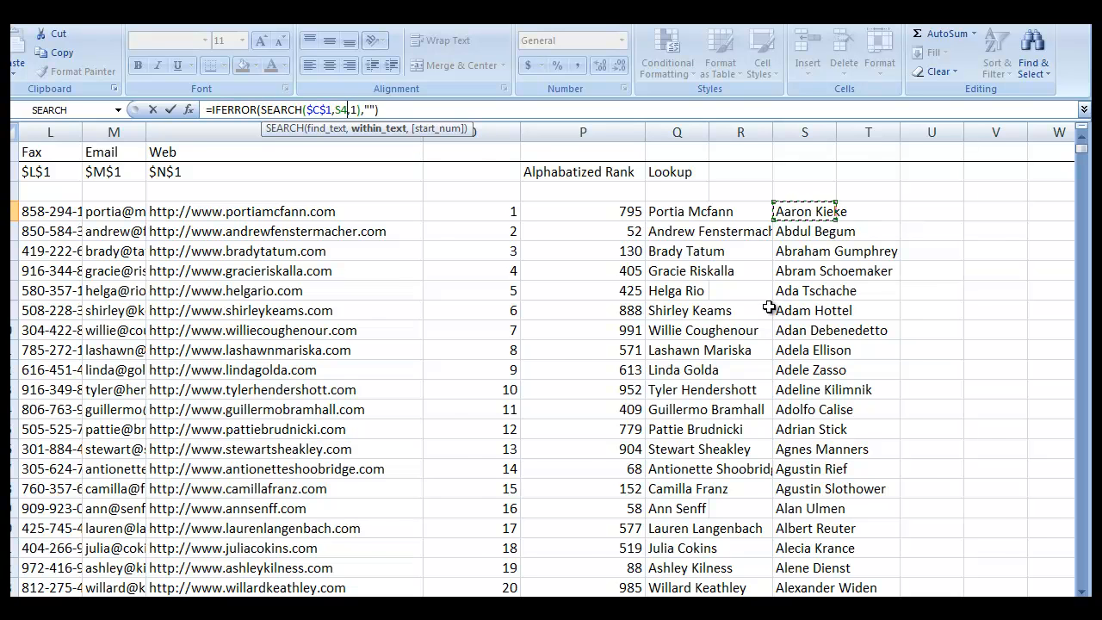
key(Return)
Fill the revised C4 SEARCH formula down column C for all data rows
middle_click(568, 257)
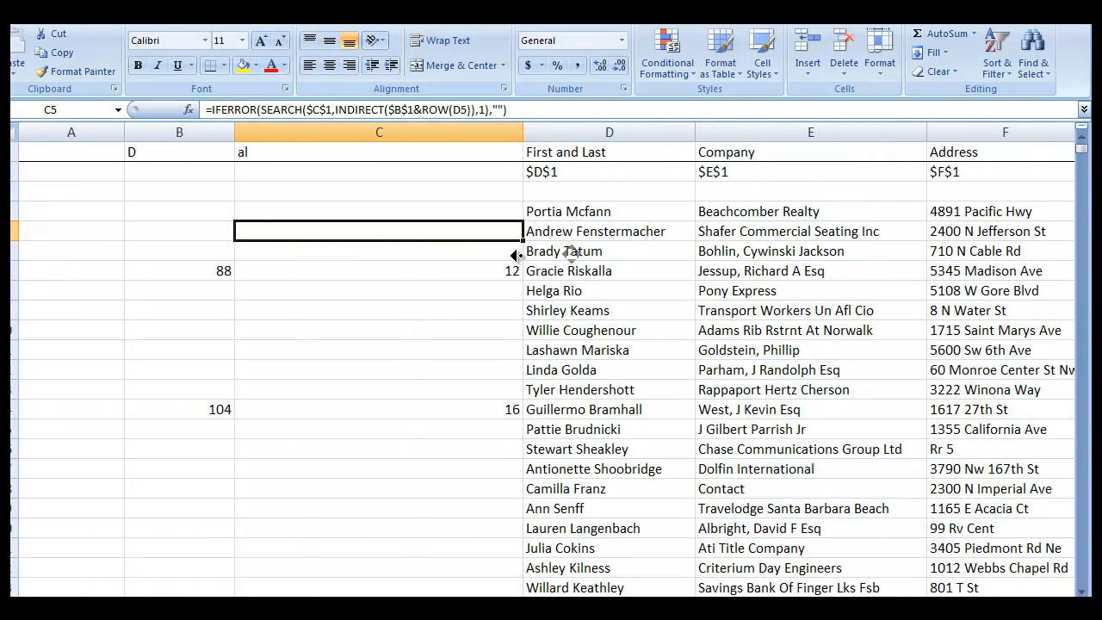
click(462, 214)
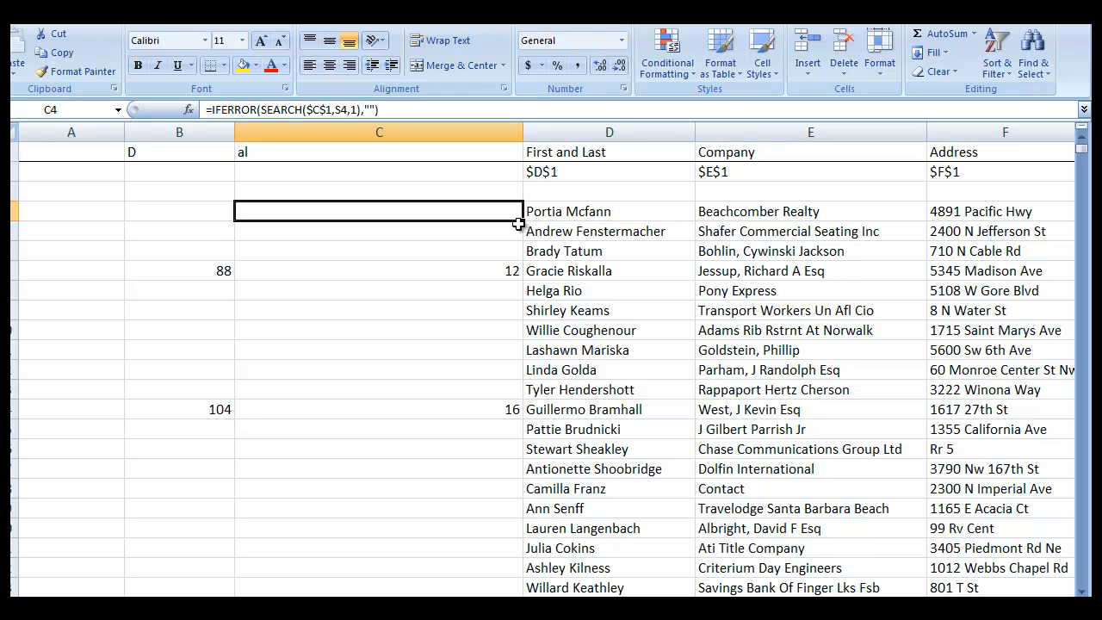
double_click(524, 219)
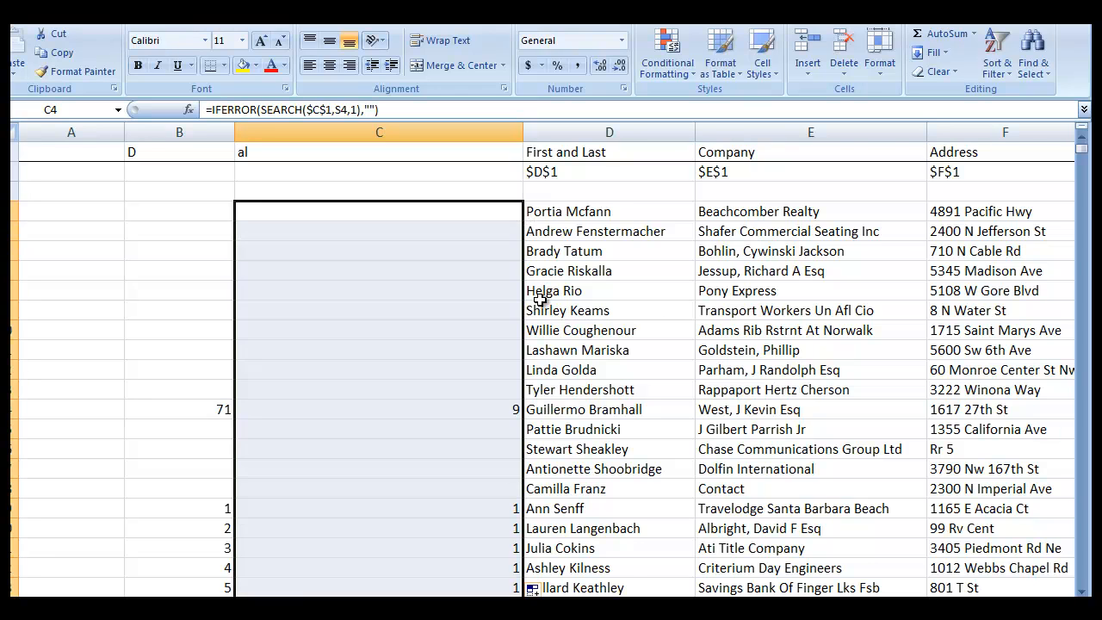
scroll(535, 289, down, 3)
scroll(535, 279, down, 5)
middle_click(627, 426)
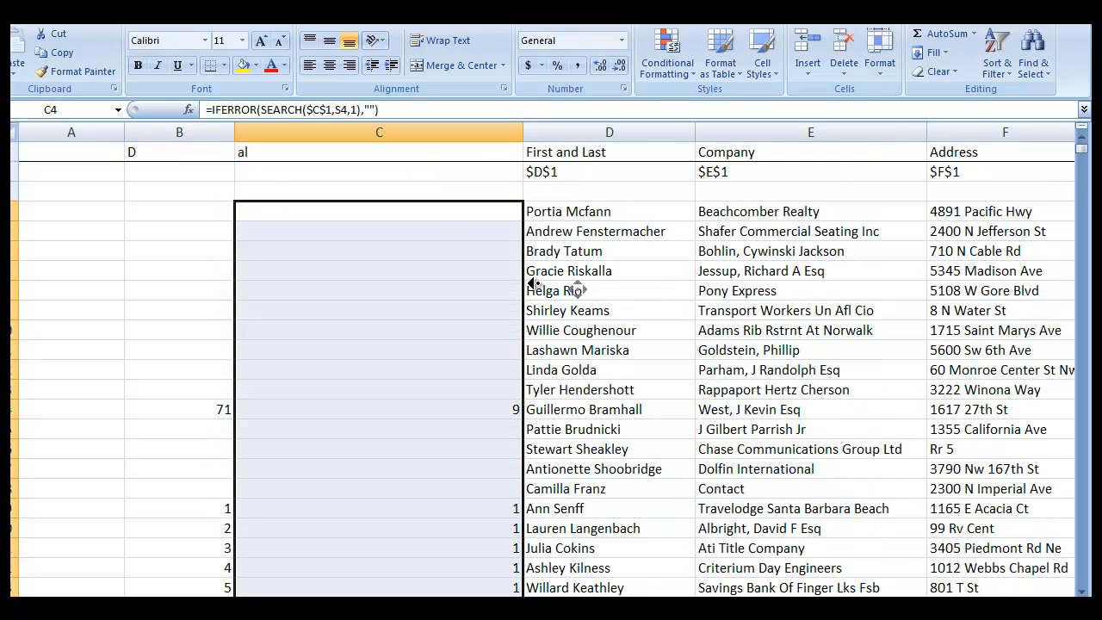
scroll(534, 297, down, 1)
scroll(529, 297, up, 1)
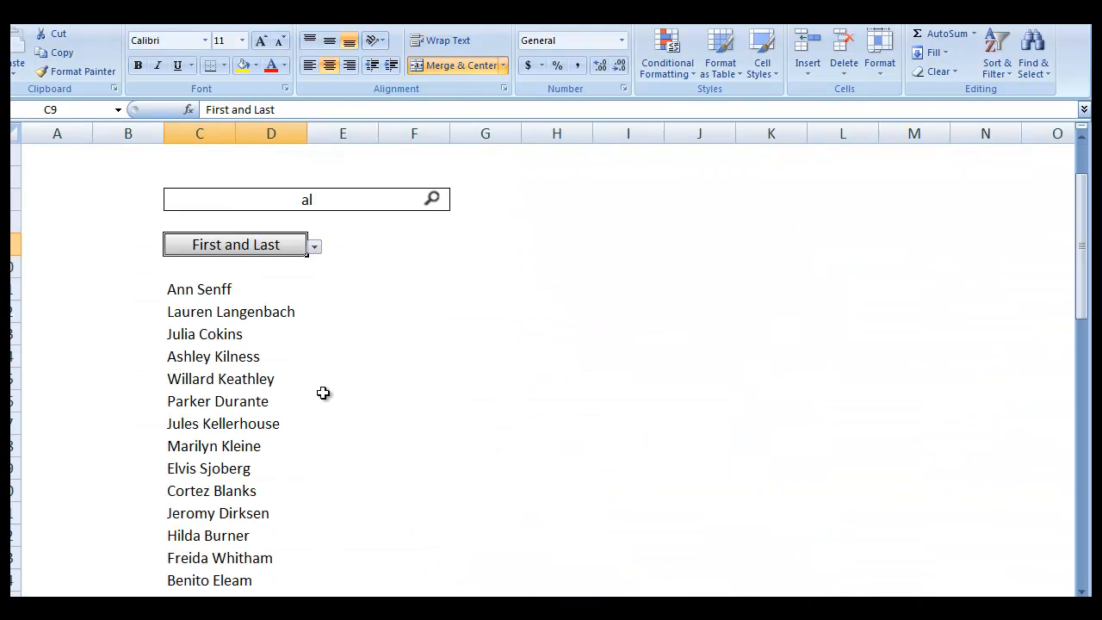
click(182, 290)
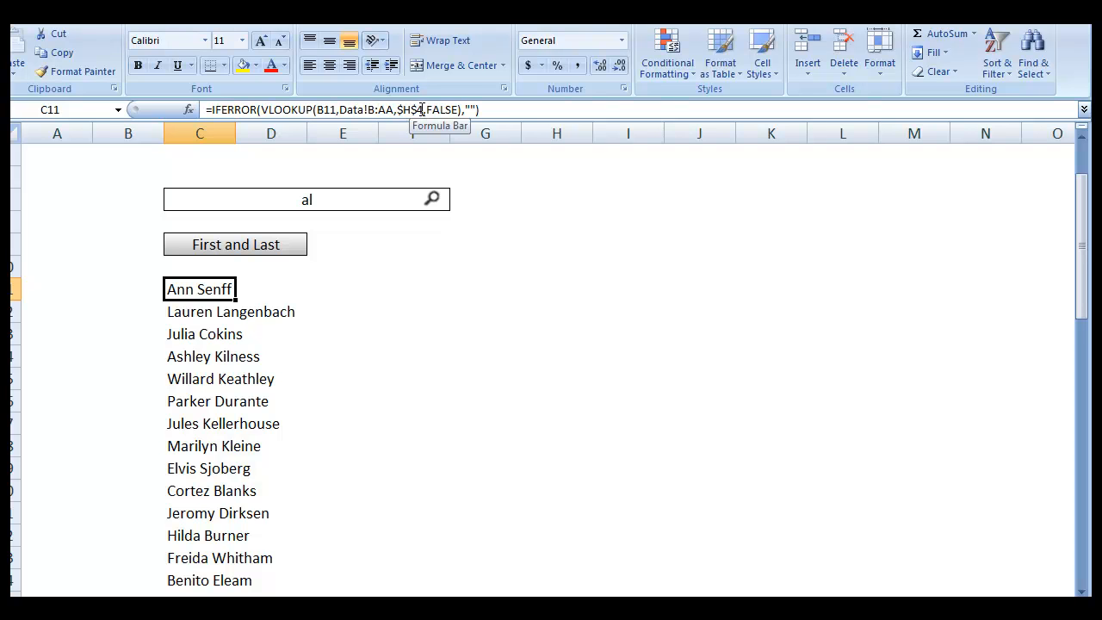
drag(422, 109, 404, 110)
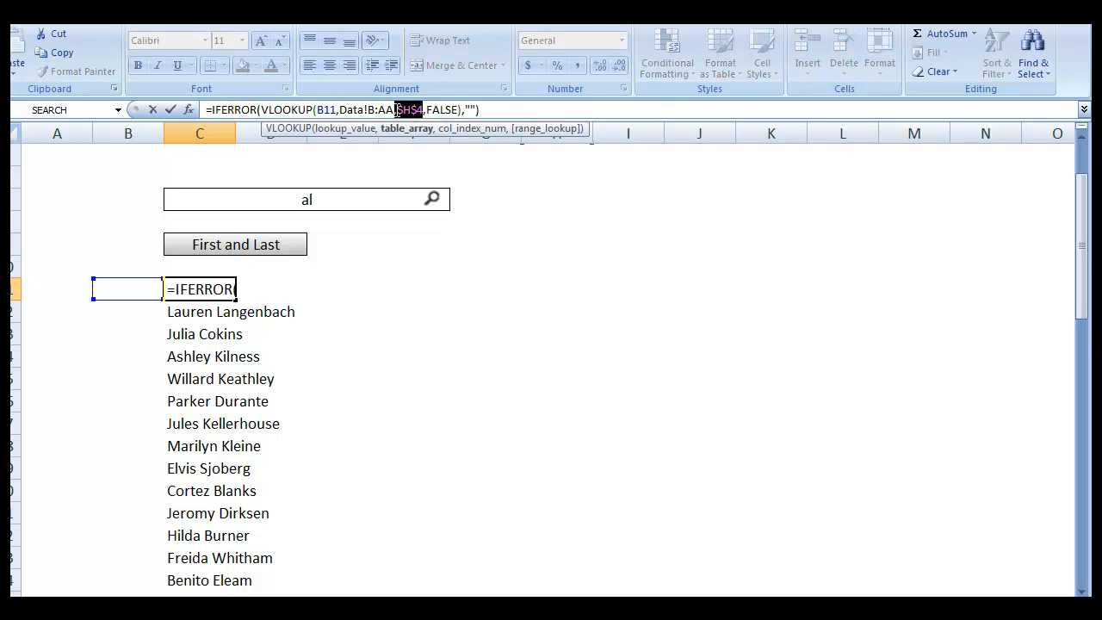
click(417, 462)
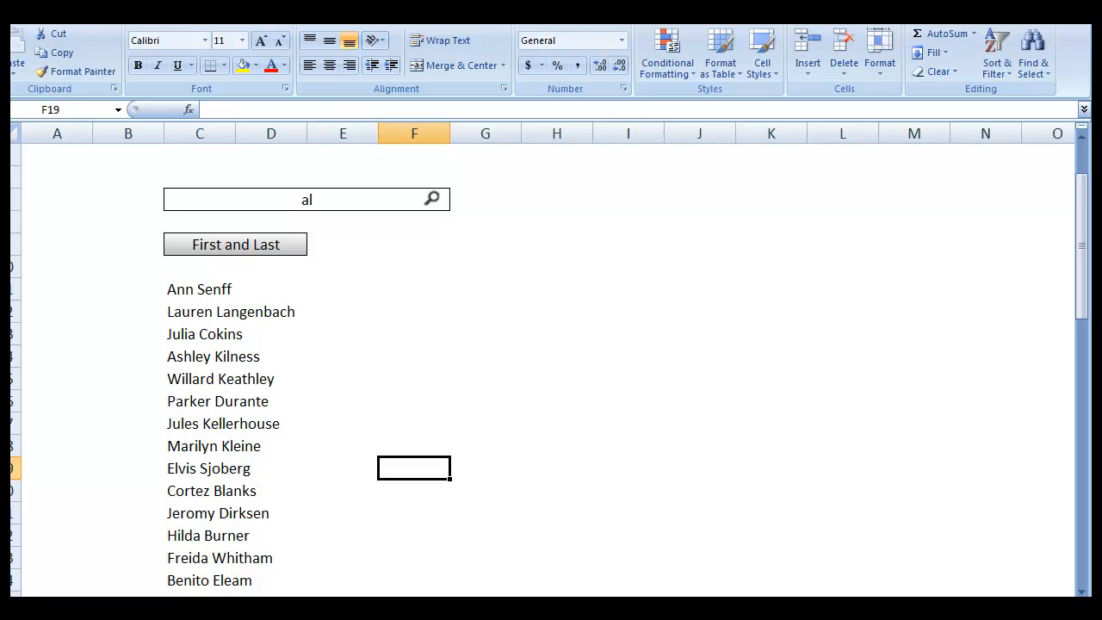
Count the columns from B to S on the Data sheet by selecting B7 through S7
click(146, 606)
drag(177, 267, 804, 272)
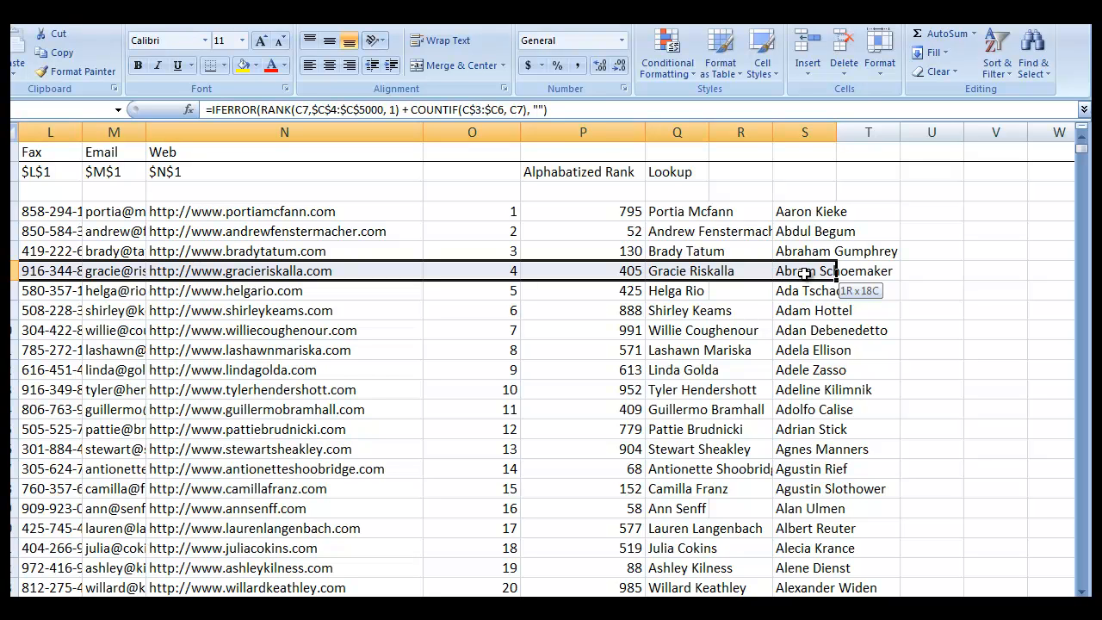
drag(803, 274, 829, 273)
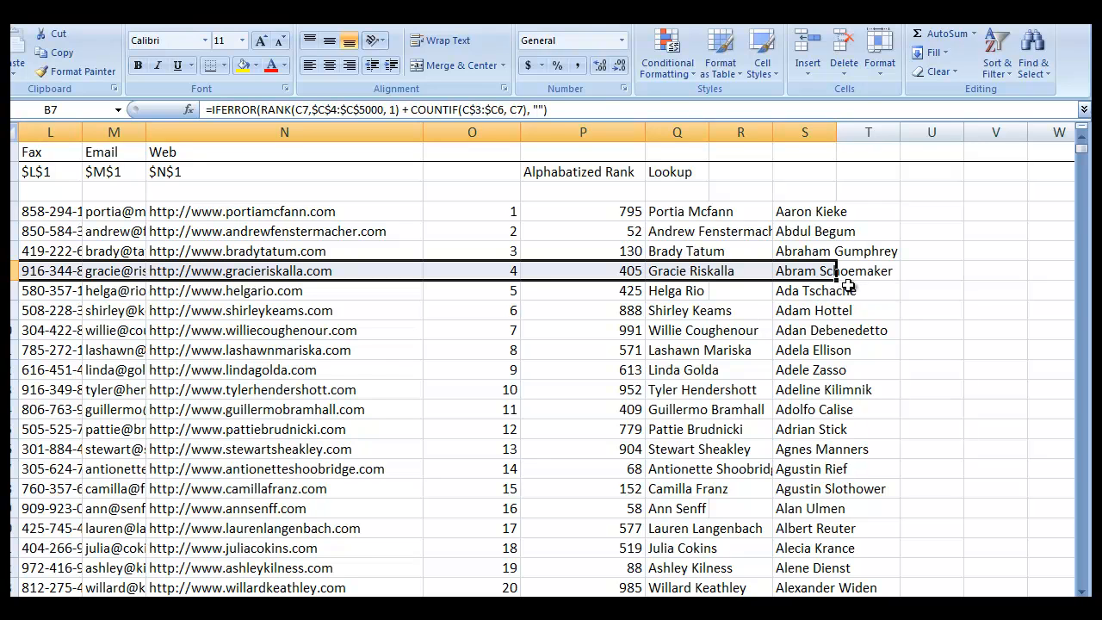
middle_click(855, 288)
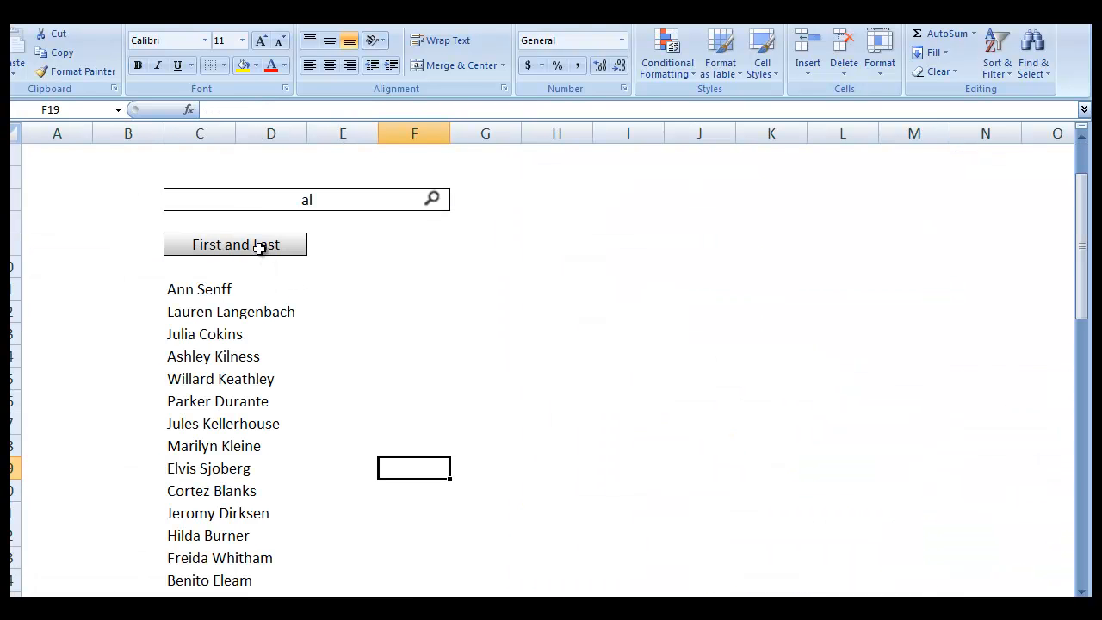
Replace the $H$4 column index in the search sheet's C11 VLOOKUP formula with 18
click(258, 245)
click(191, 285)
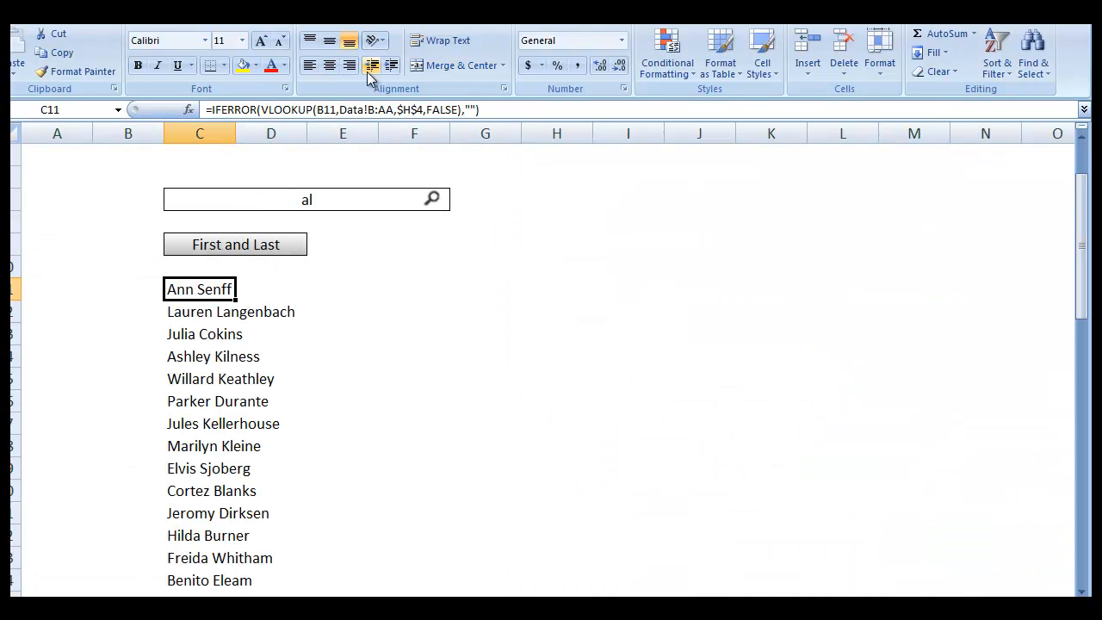
drag(399, 109, 423, 110)
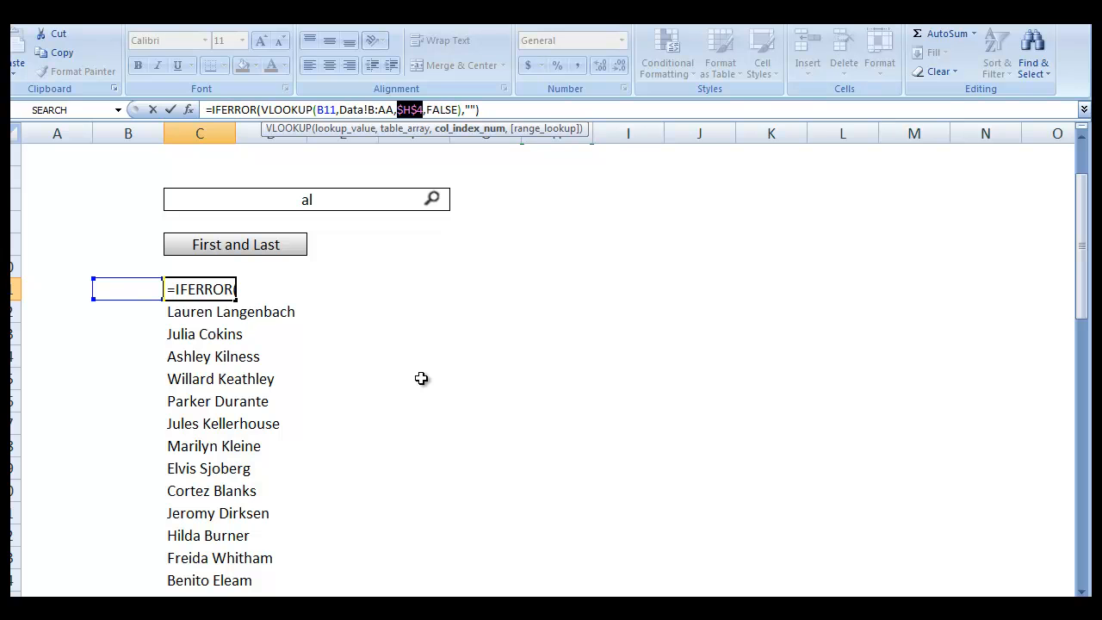
text(18)
key(Return)
Fill the revised C11 formula down the results list in column C
click(271, 331)
click(211, 291)
double_click(231, 293)
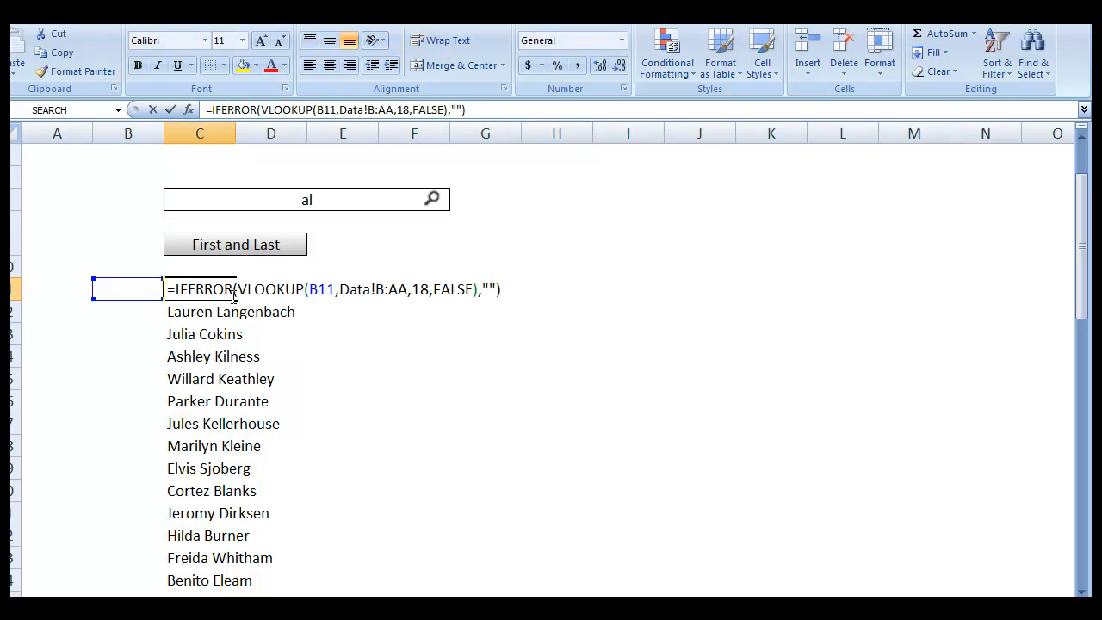
key(Return)
click(193, 288)
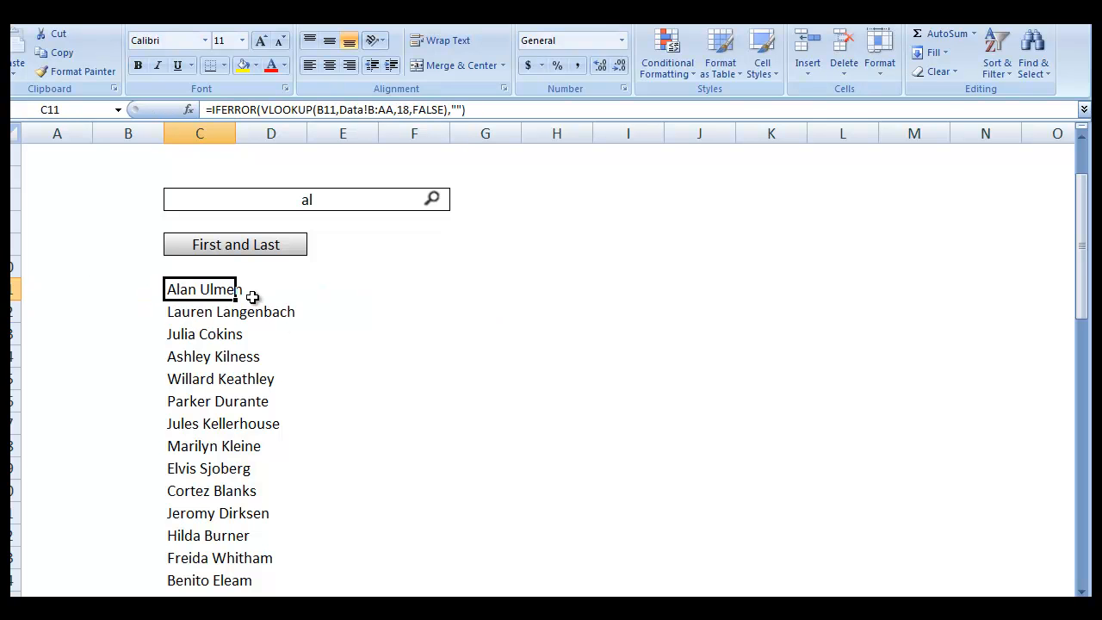
double_click(234, 298)
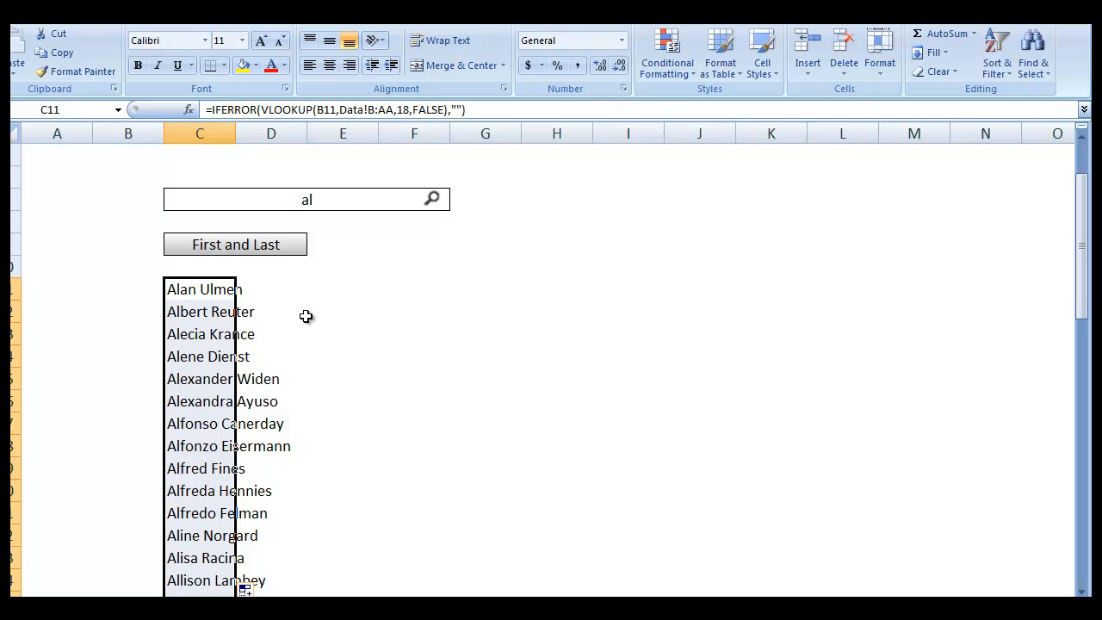
click(194, 294)
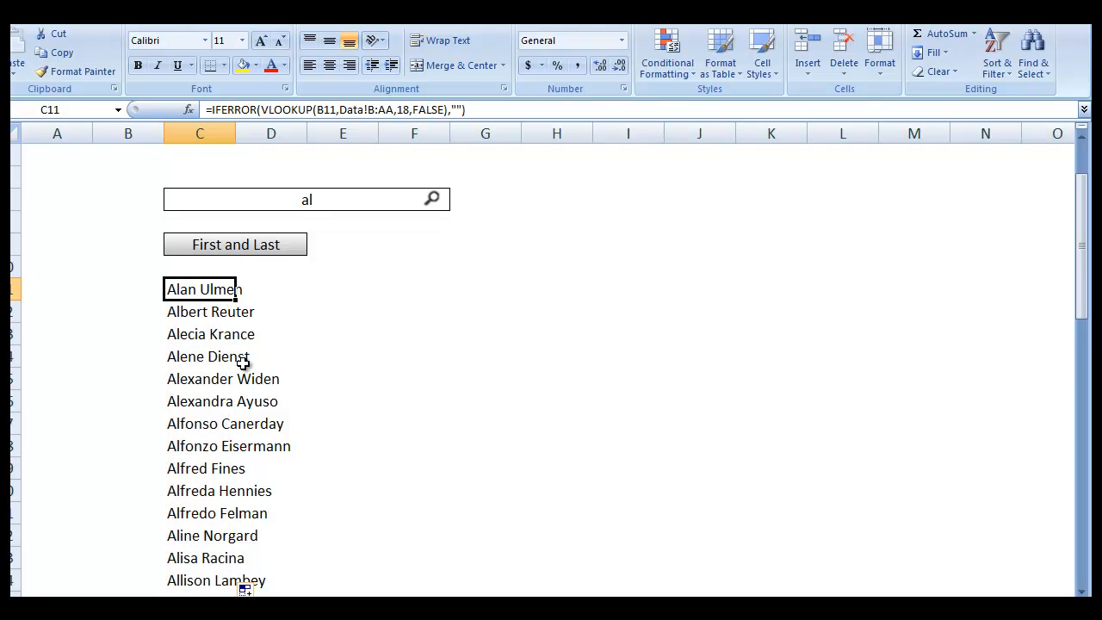
Check the search term in C7 and the formulas in result cells C11 to C14
click(285, 199)
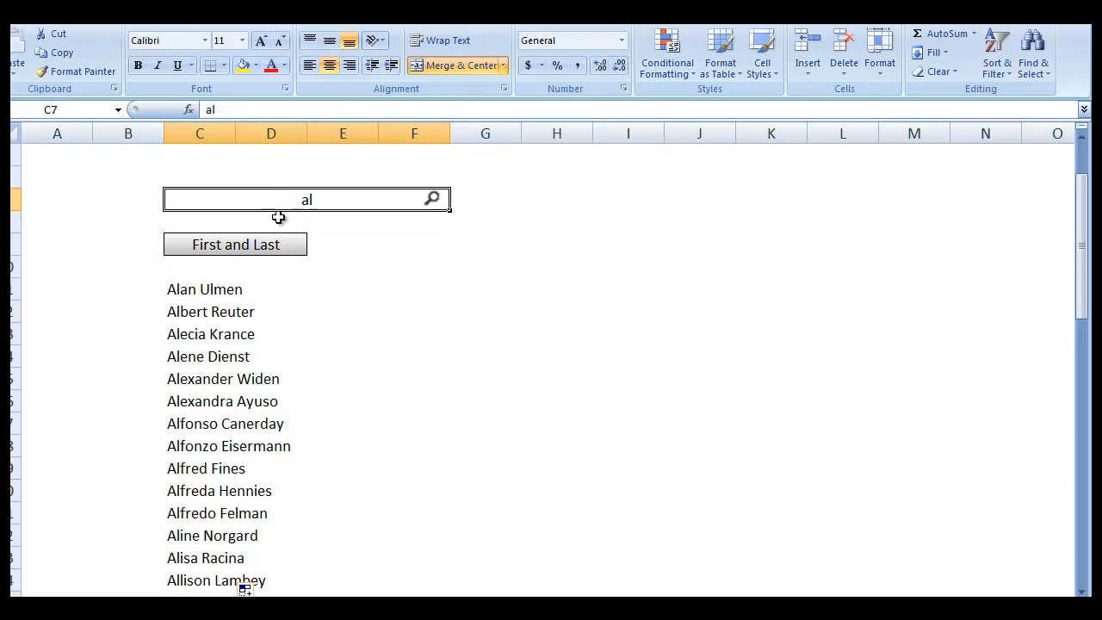
click(204, 289)
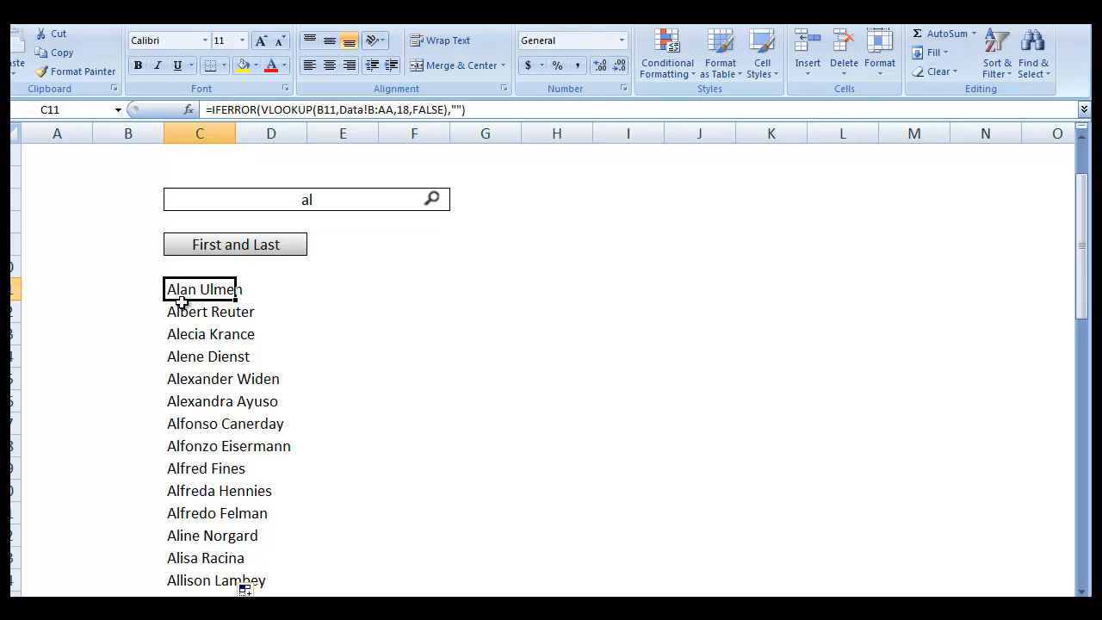
click(190, 310)
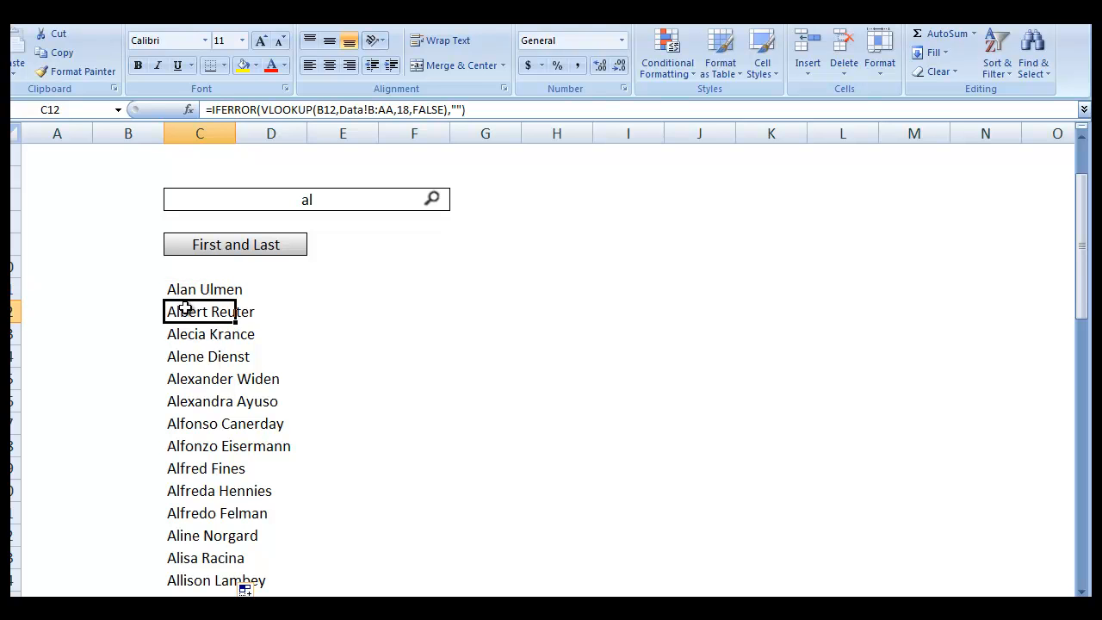
click(194, 338)
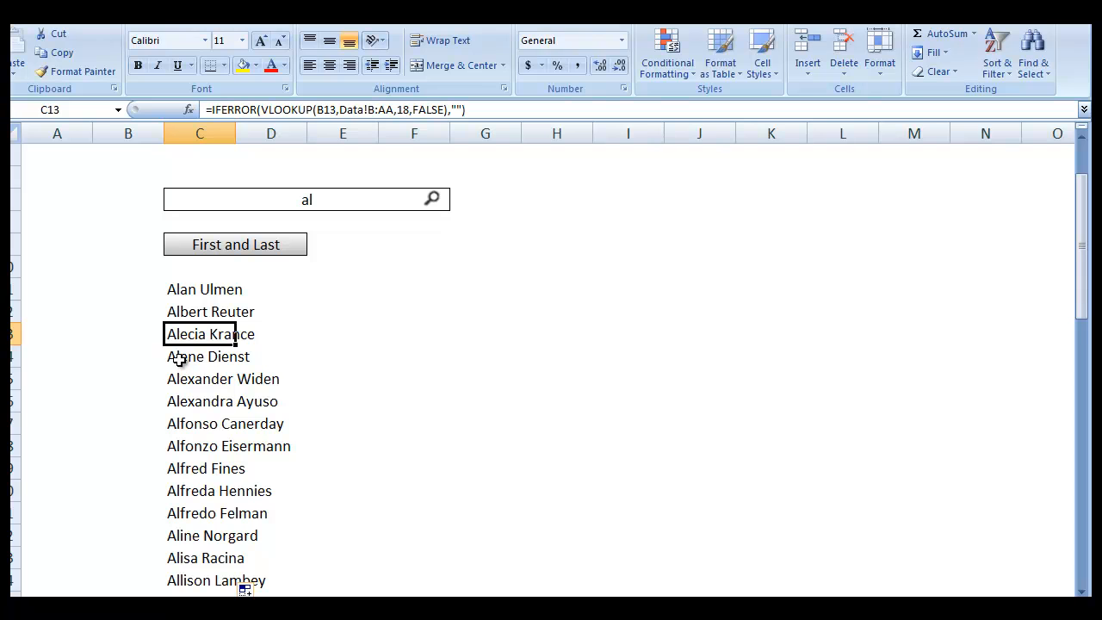
click(184, 365)
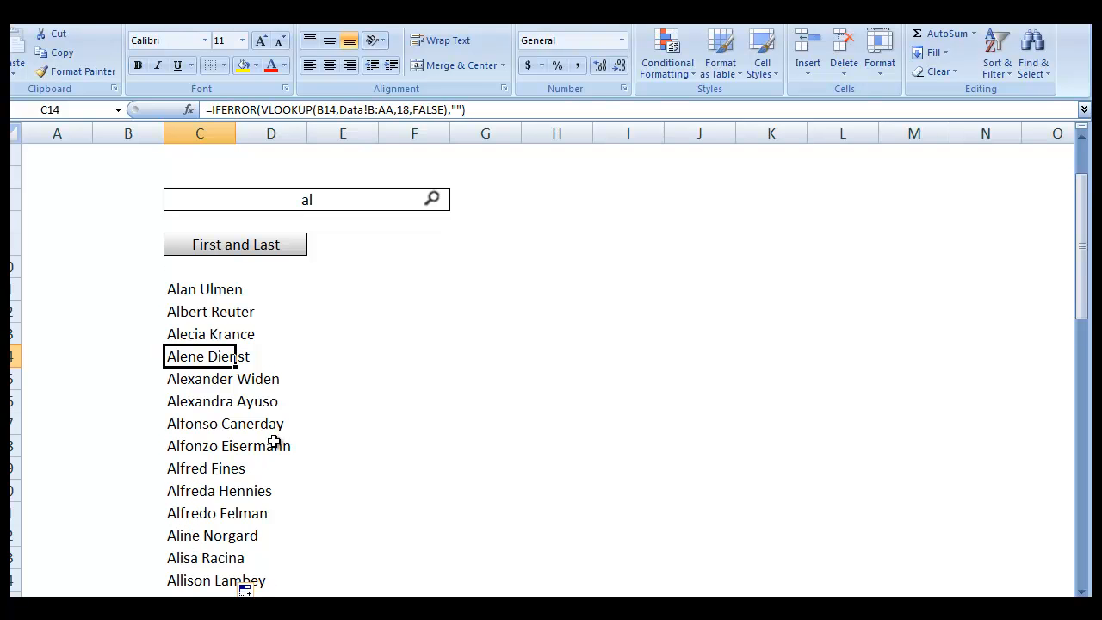
Set the search term in C7 to a
click(265, 201)
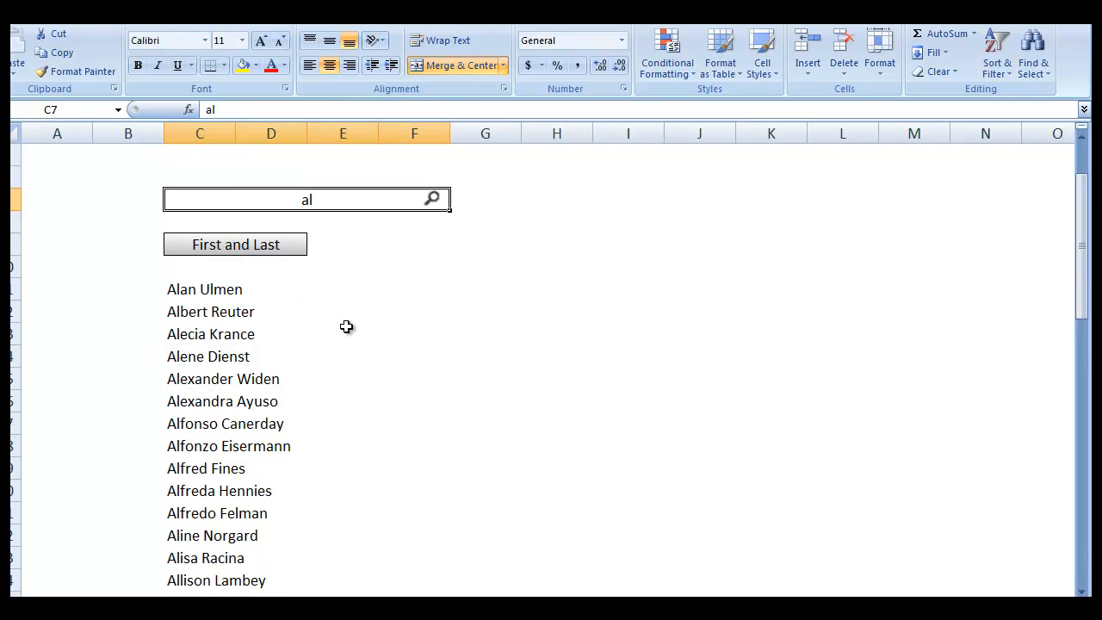
text(a)
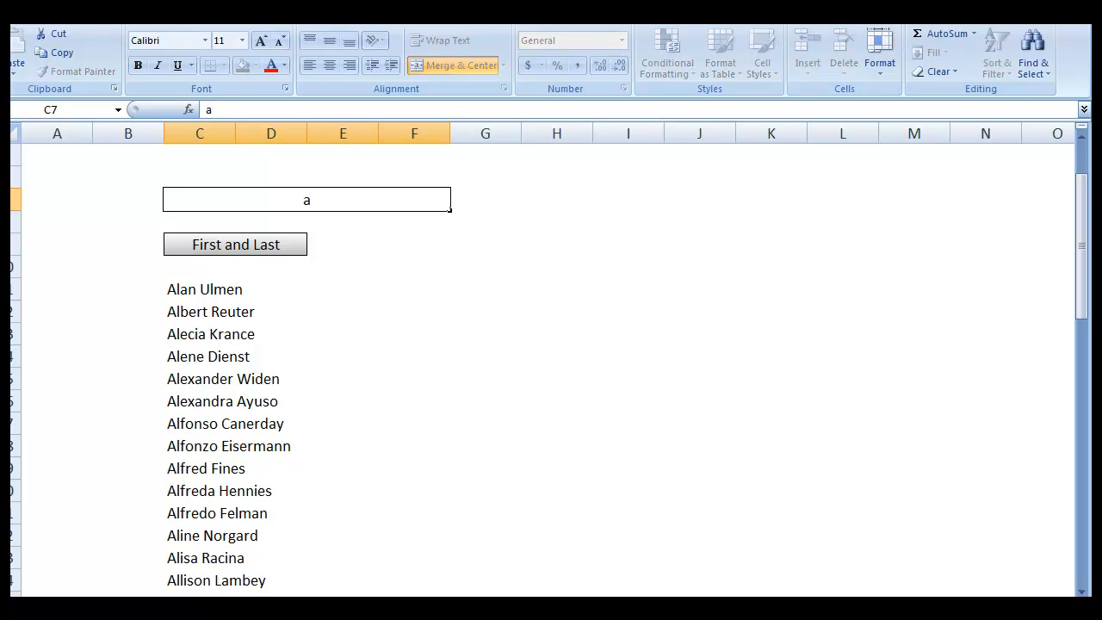
key(Return)
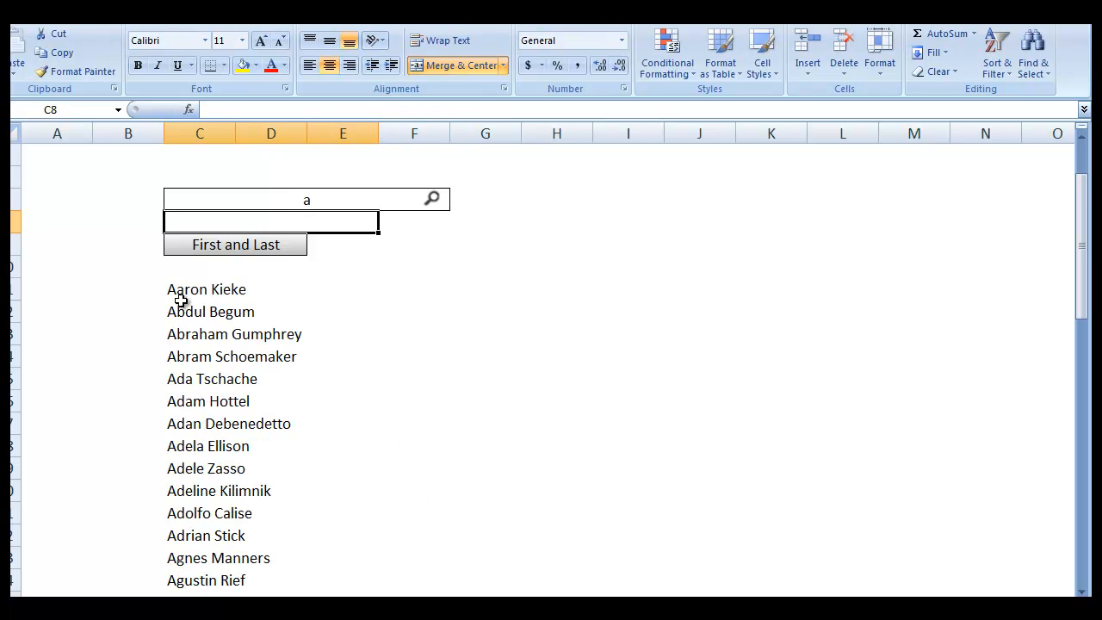
Review the order of the First and Last results in column C, from C11 down to C30
drag(196, 289, 203, 469)
scroll(242, 336, down, 2)
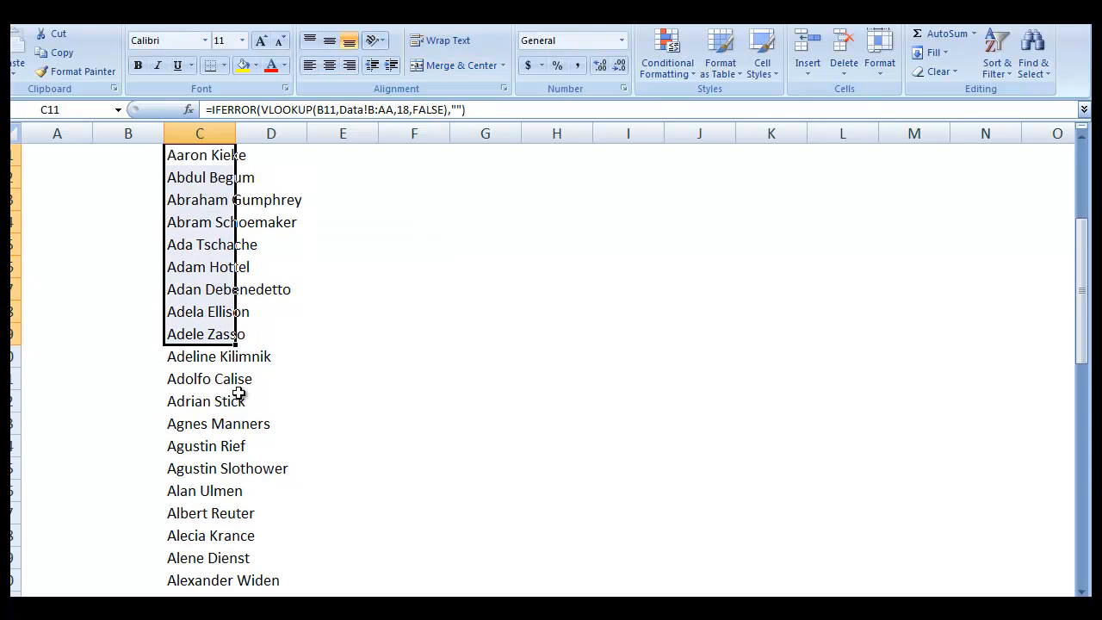
drag(210, 311, 206, 578)
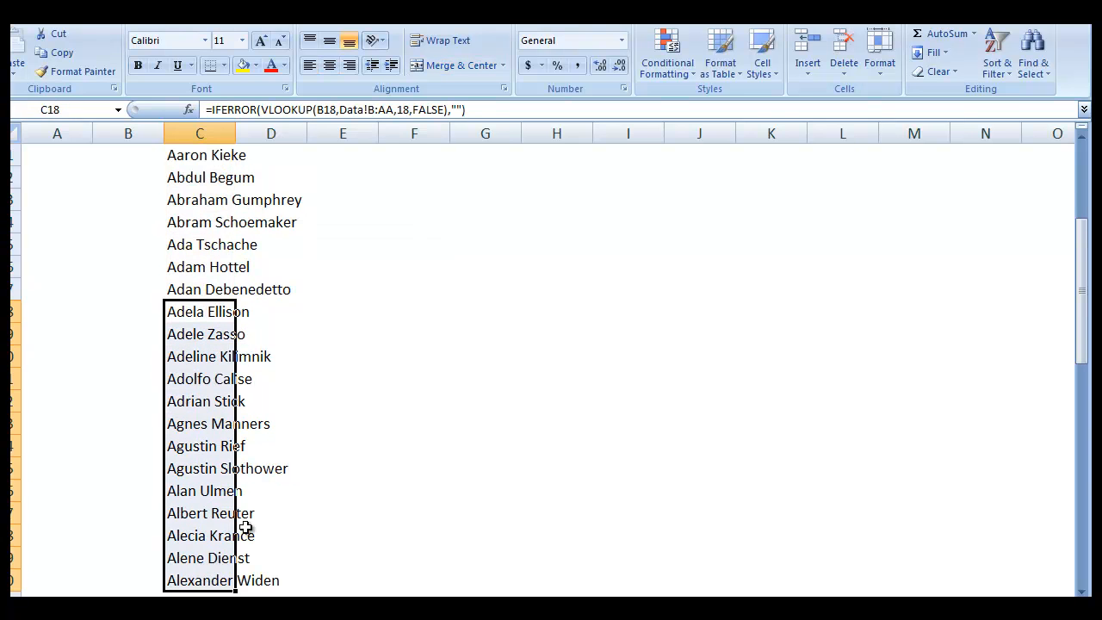
middle_click(315, 435)
middle_click(301, 351)
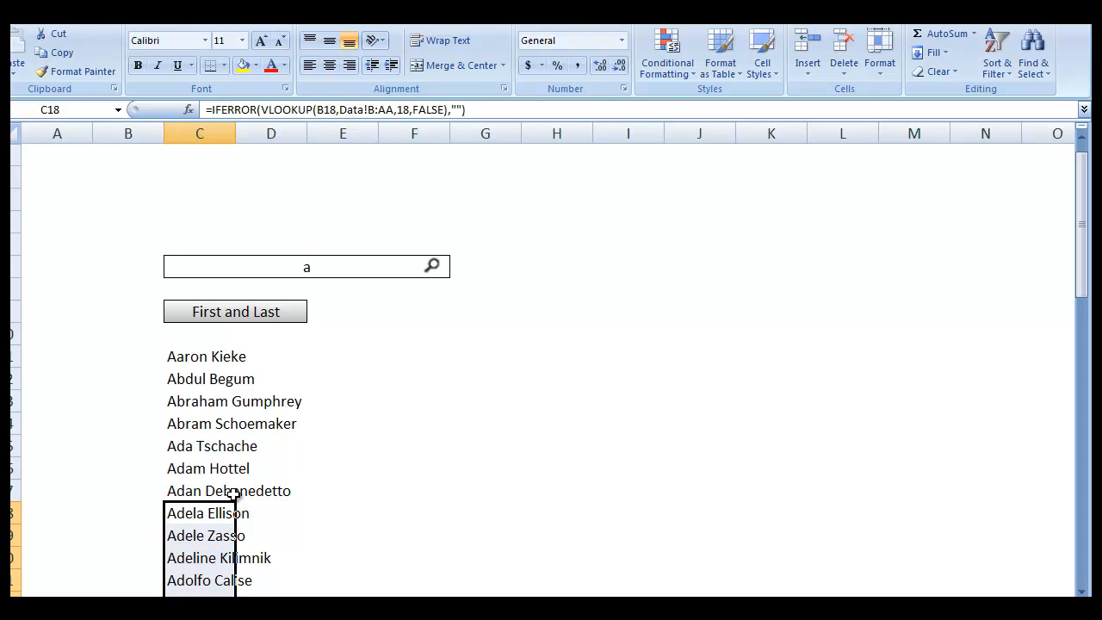
Change the search category in C9 to Company and then to City
click(258, 314)
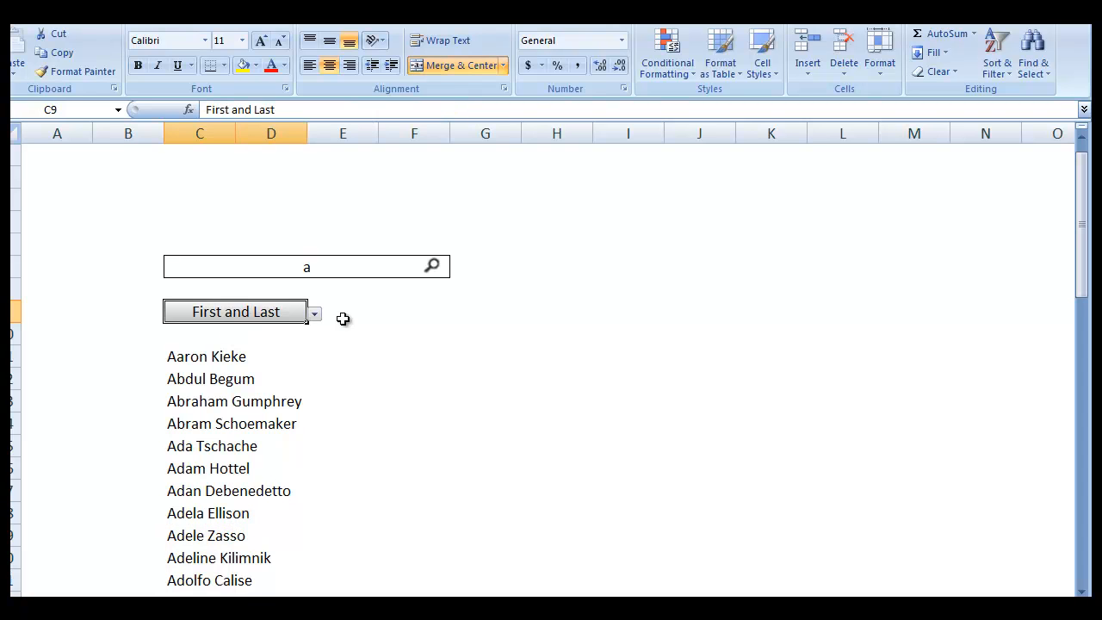
click(315, 315)
click(290, 346)
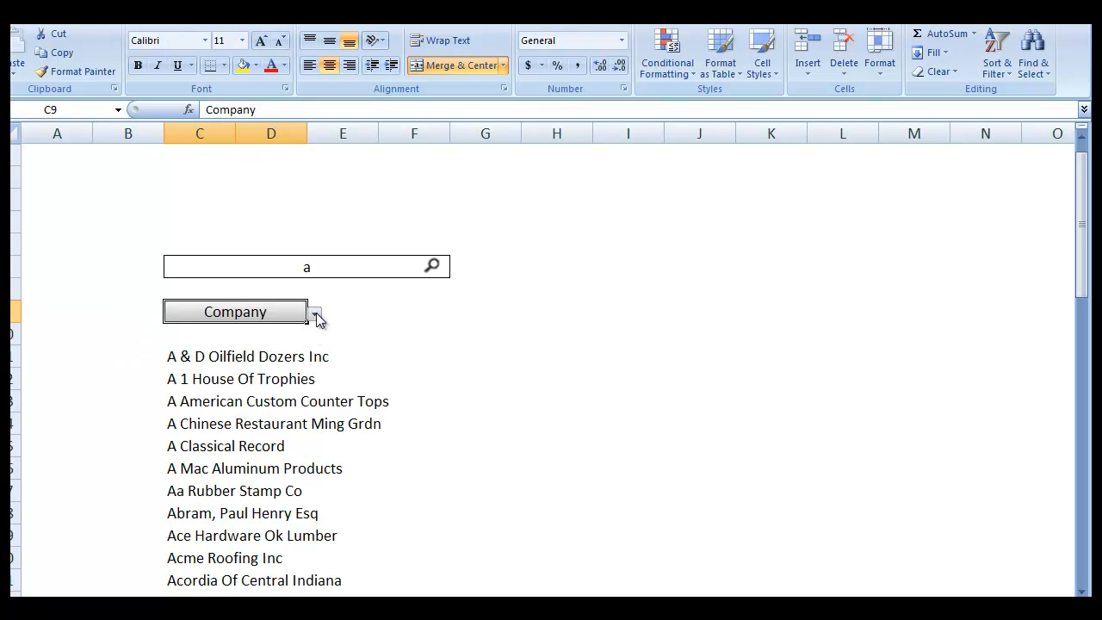
click(315, 315)
click(259, 358)
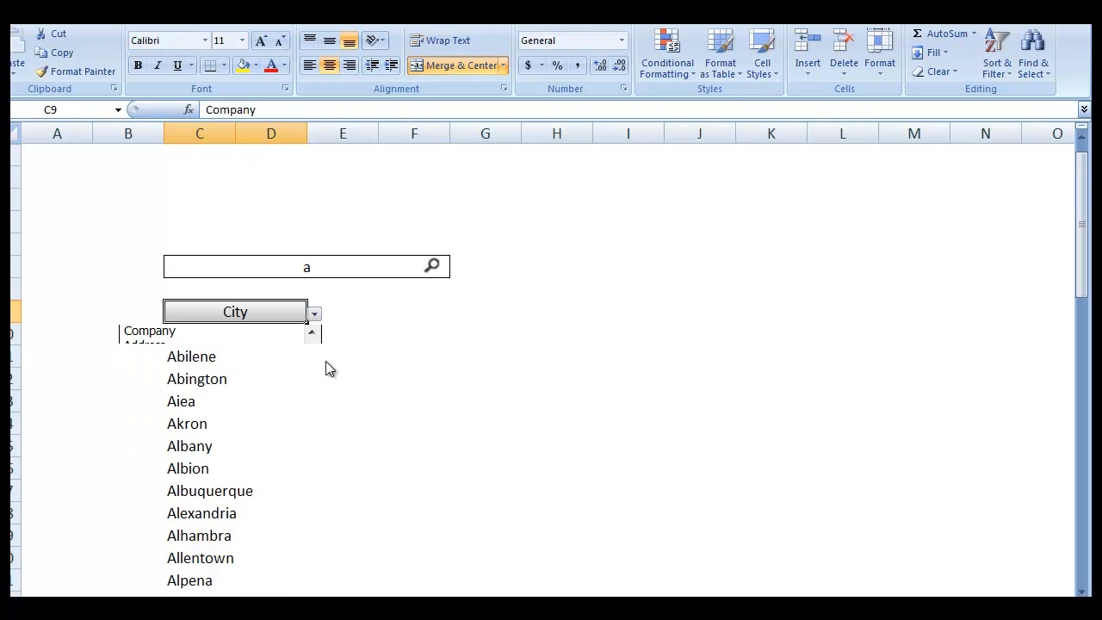
scroll(175, 388, down, 2)
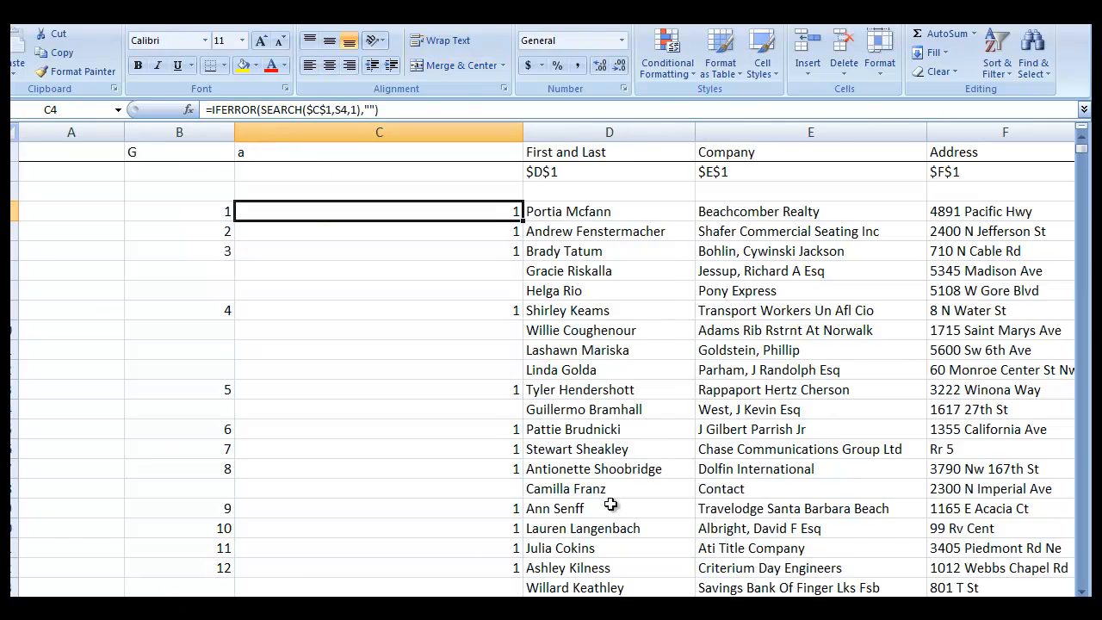
Examine the Alphabatized Rank and Lookup columns on the Data sheet, including the INDIRECT formula in Q4
middle_click(574, 479)
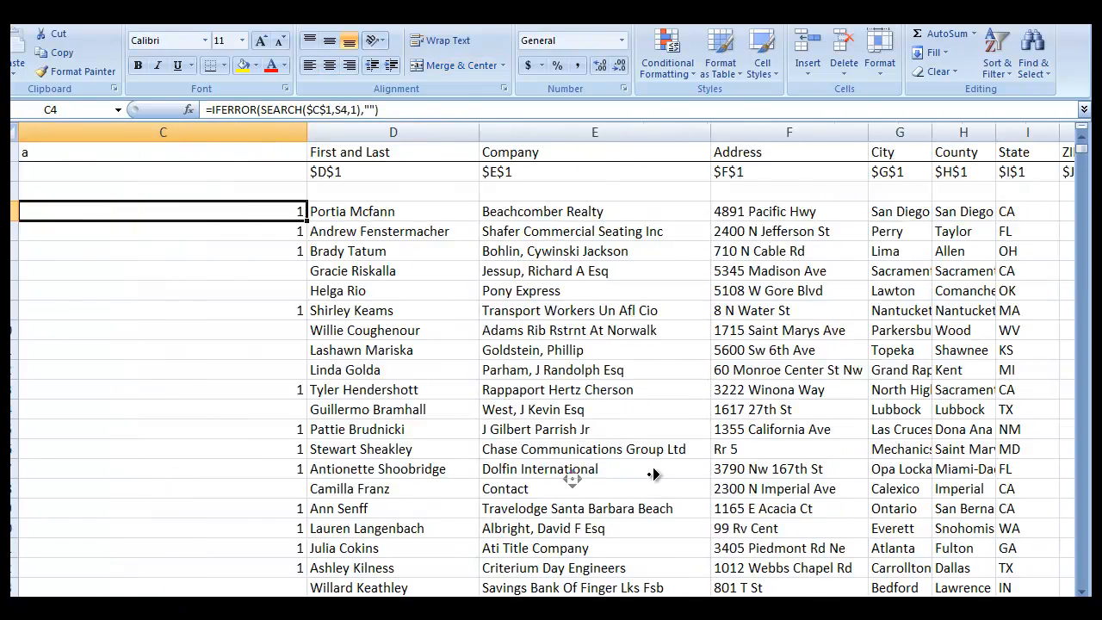
middle_click(681, 470)
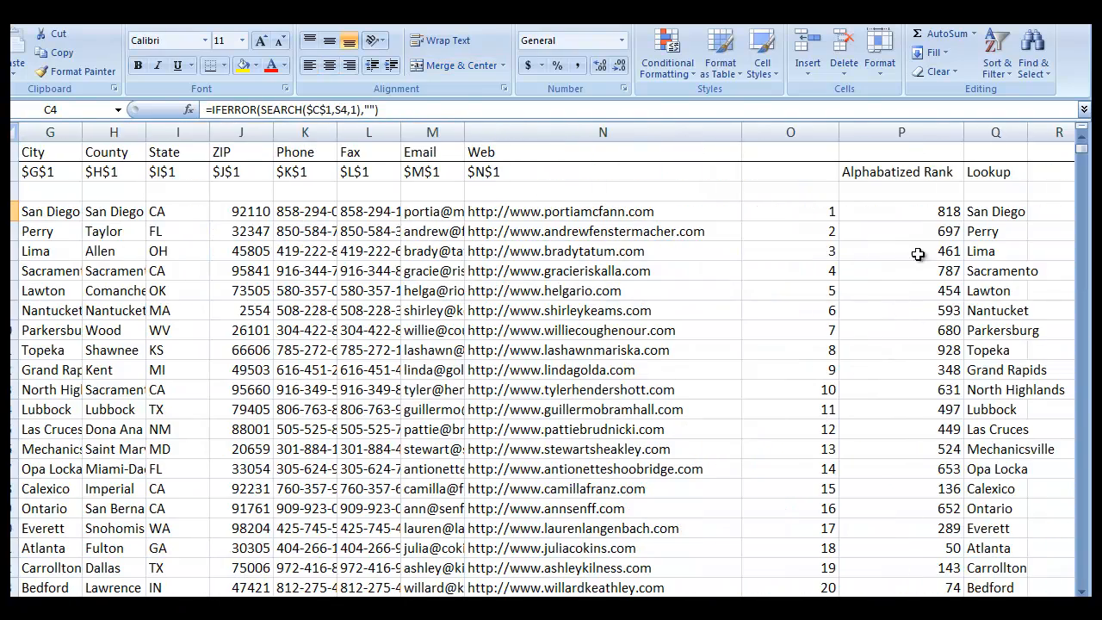
click(984, 211)
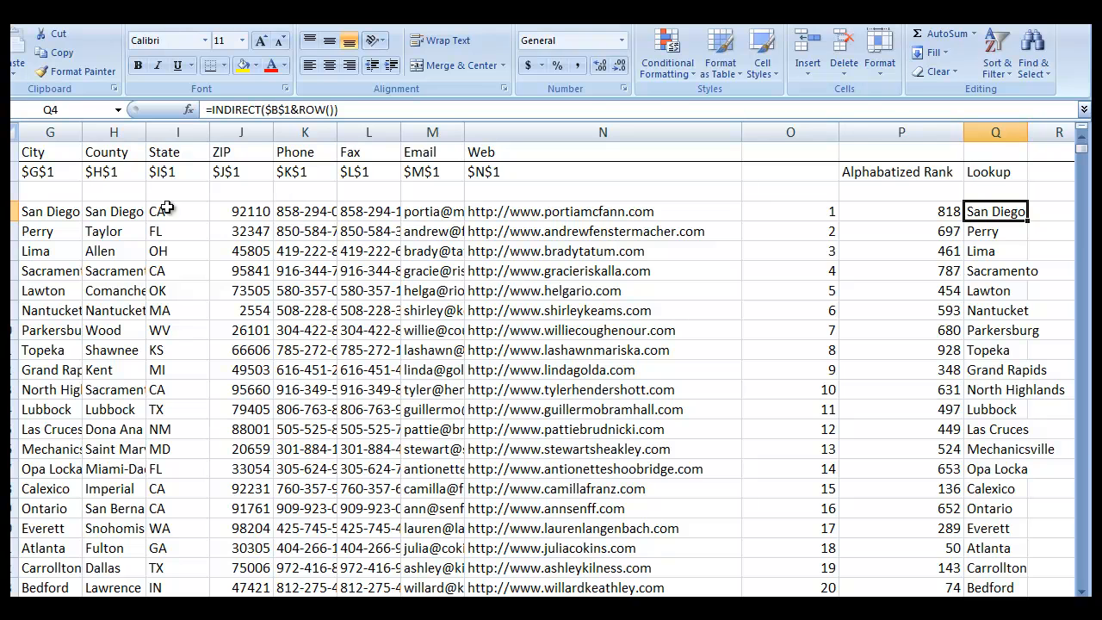
middle_click(910, 204)
scroll(762, 294, up, 1)
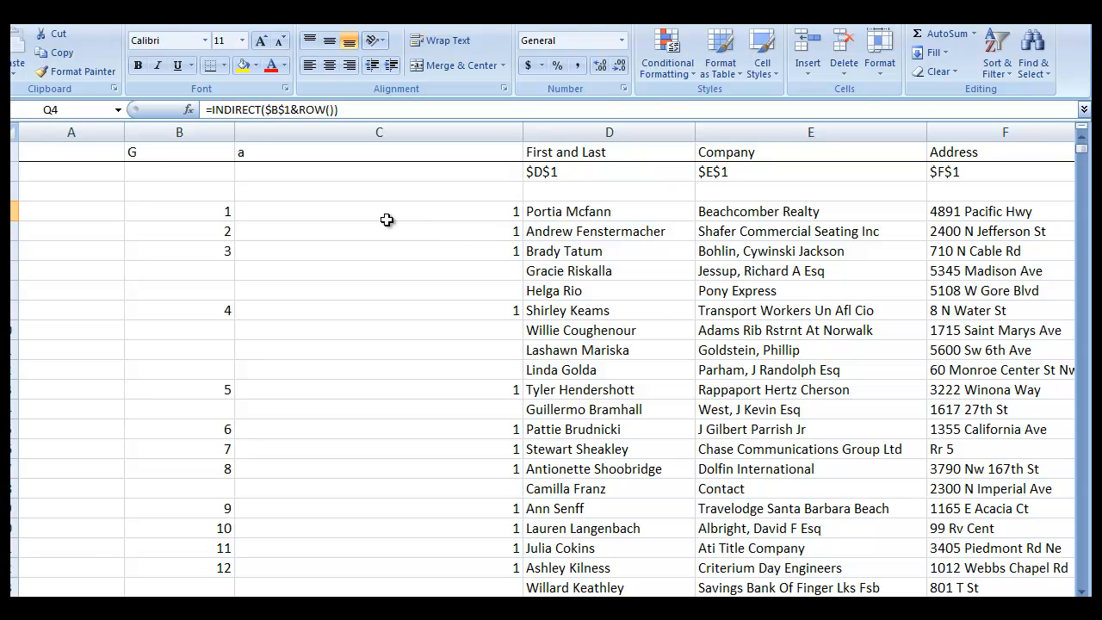
Return to the search sheet and review the order of the City results in column C, starting at C11
click(102, 606)
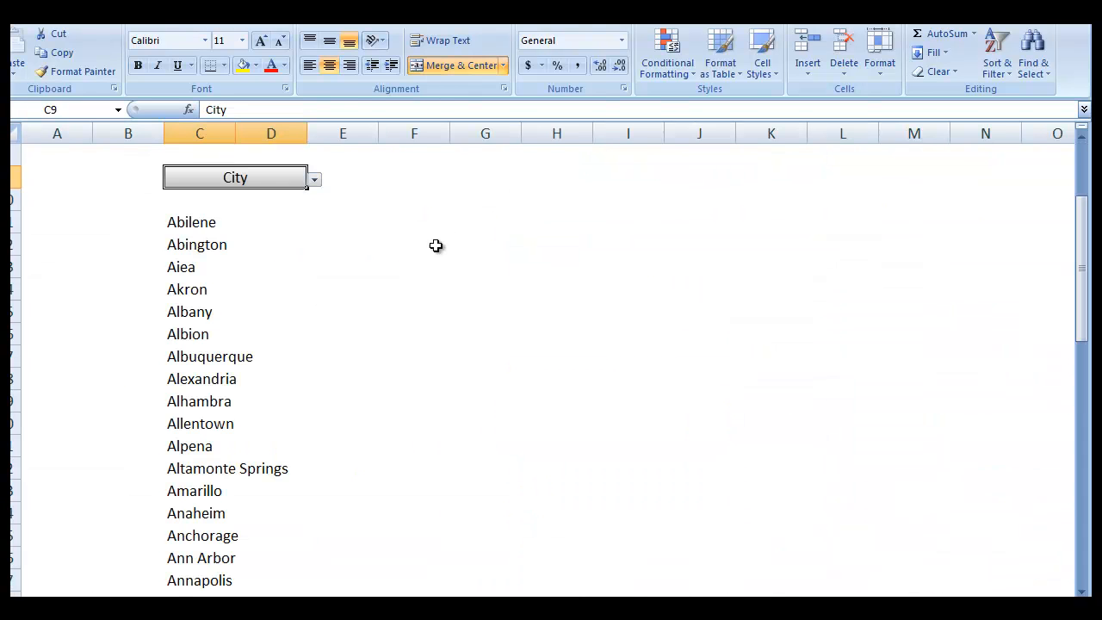
click(190, 216)
scroll(218, 252, down, 3)
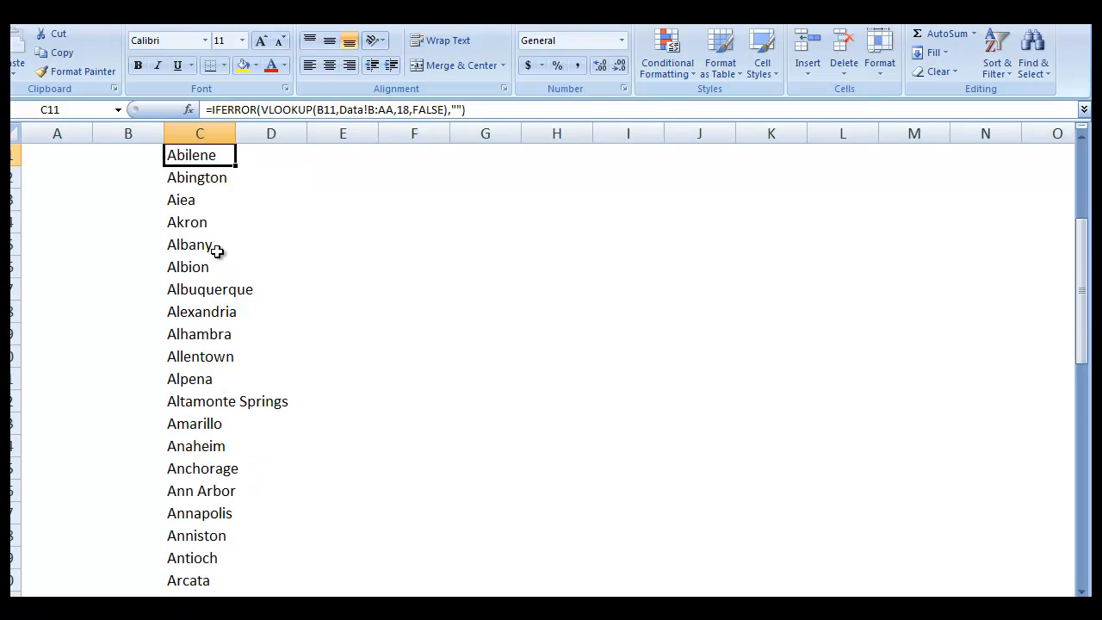
drag(218, 203, 228, 490)
scroll(414, 409, up, 3)
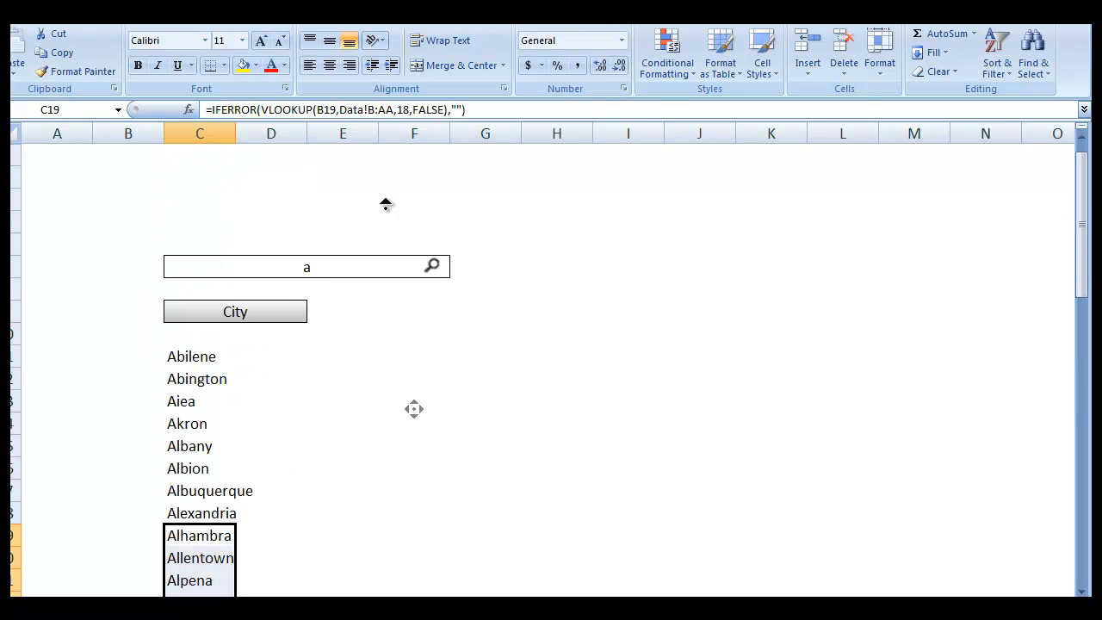
Check the category in C9 and the index numbers in column B beside the results, between B11 and B19
click(297, 311)
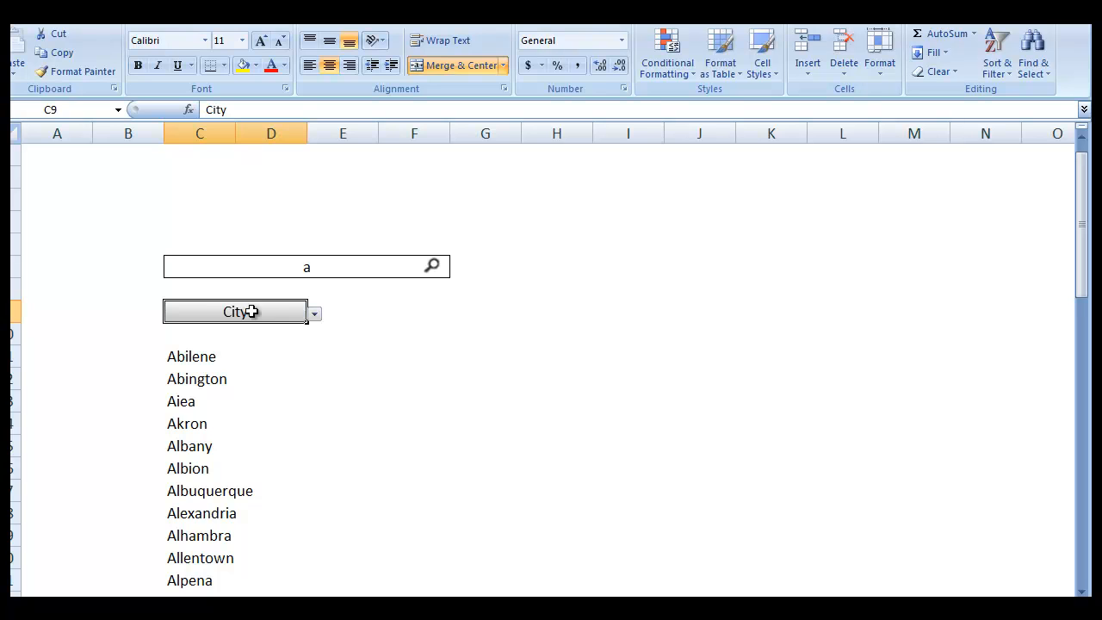
click(147, 363)
click(145, 383)
click(146, 427)
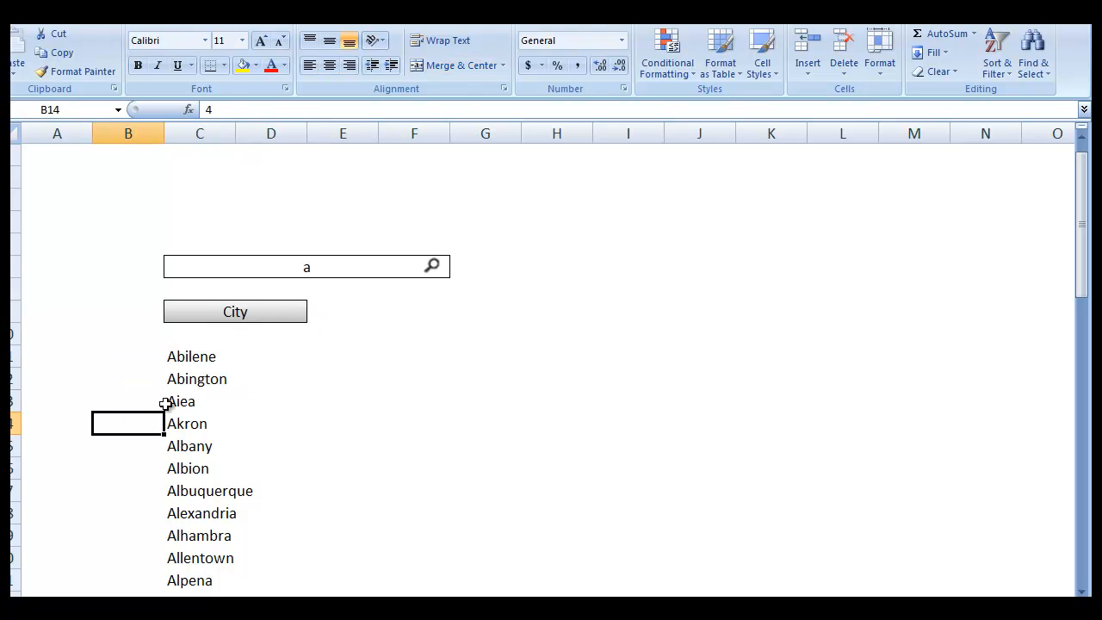
click(137, 392)
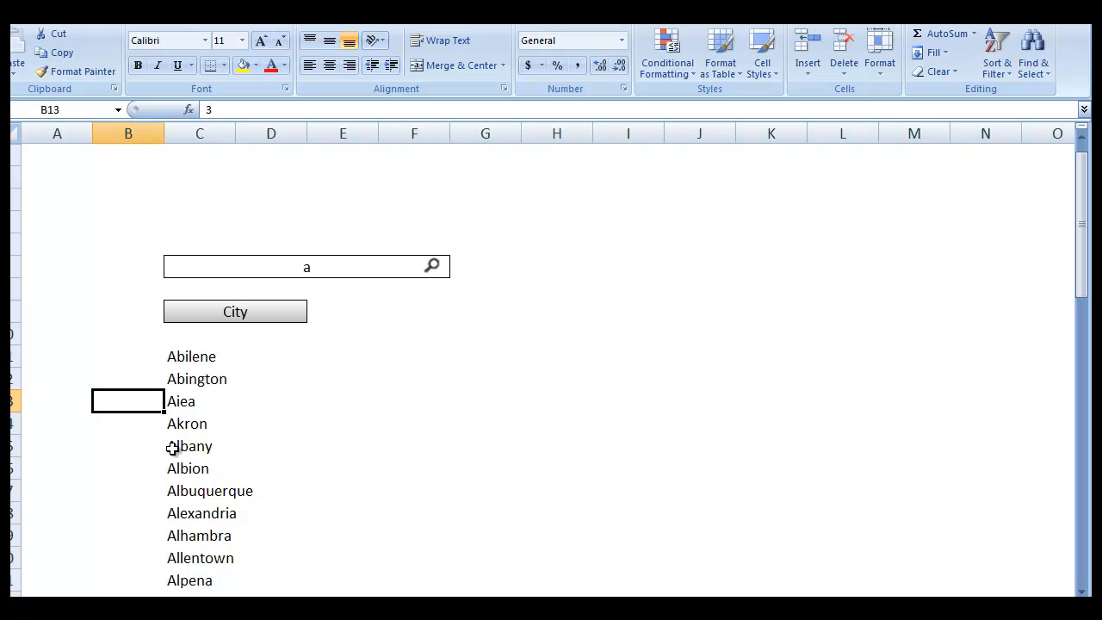
click(146, 534)
click(138, 466)
click(142, 382)
click(139, 357)
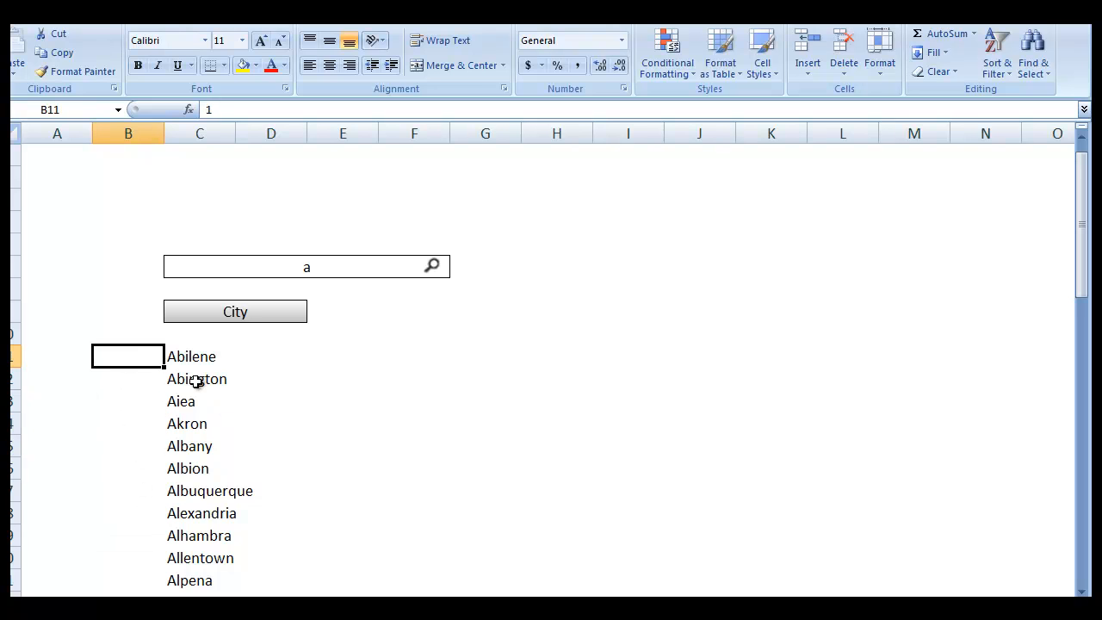
drag(467, 314, 977, 368)
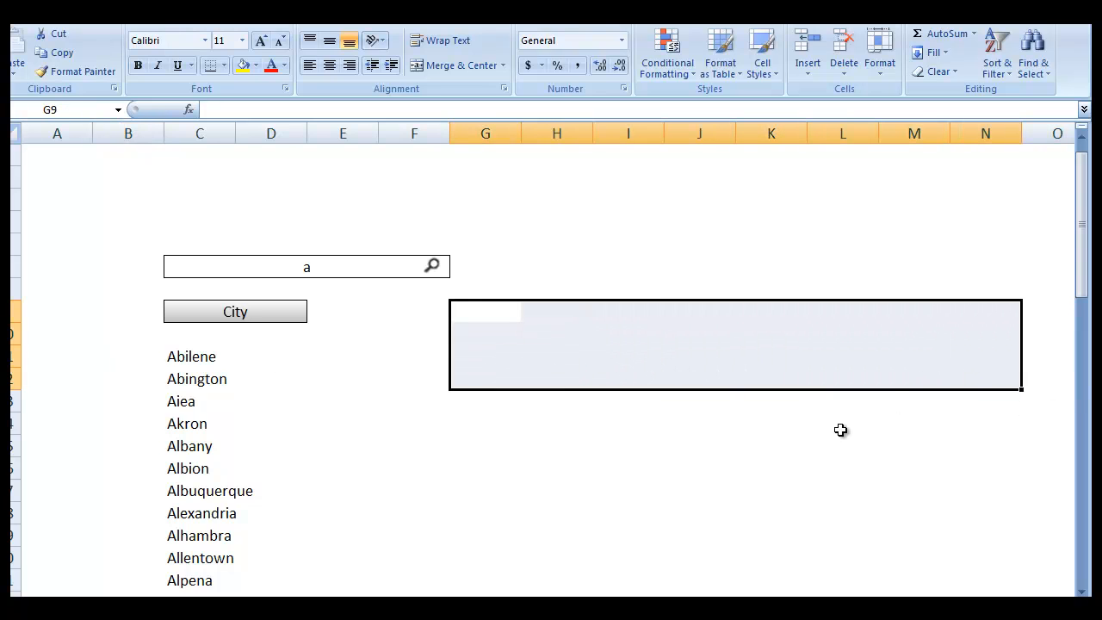
click(422, 336)
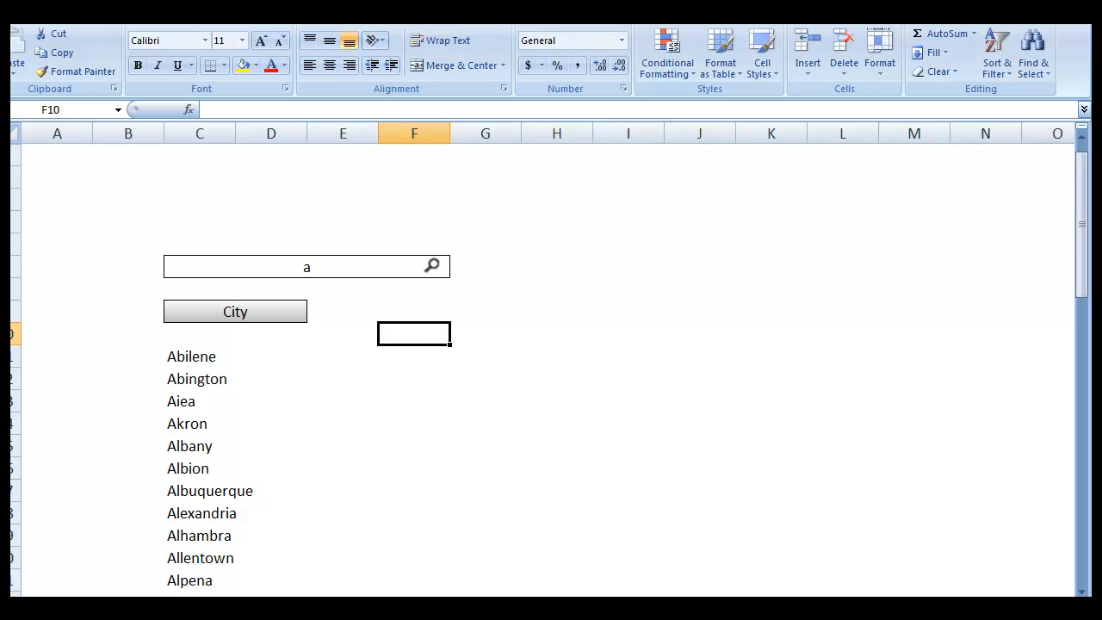